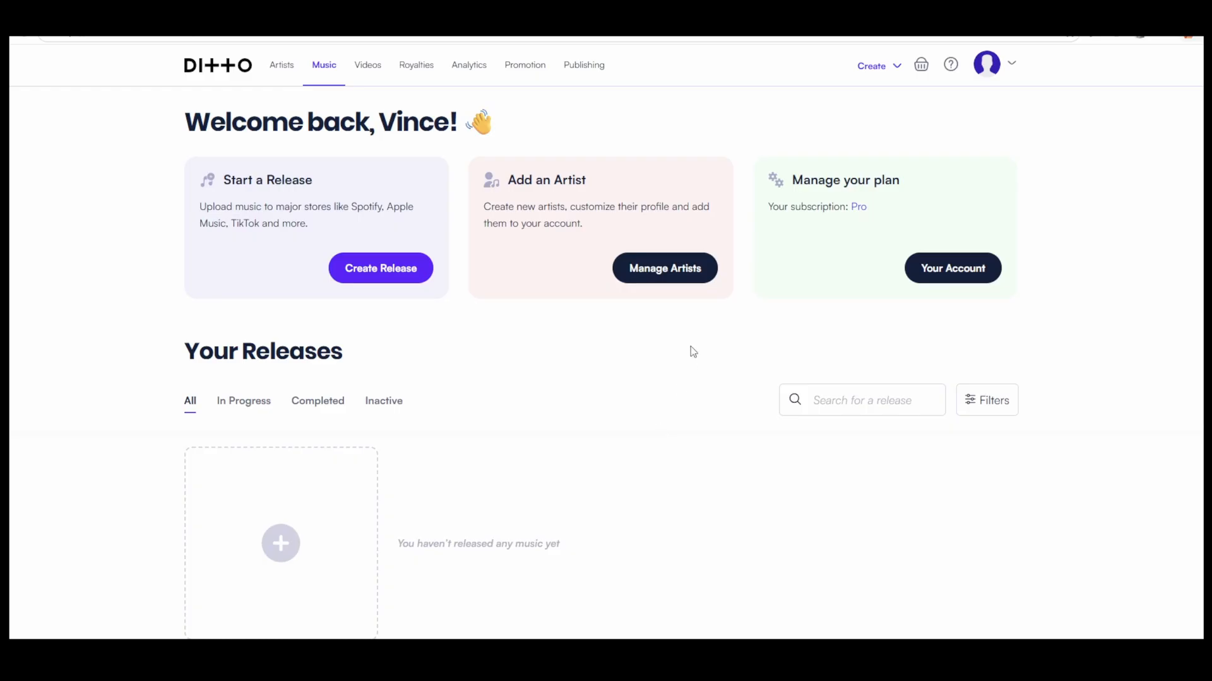
Start adding a new artist with the stage name "Chicago City"
left_click(672, 269)
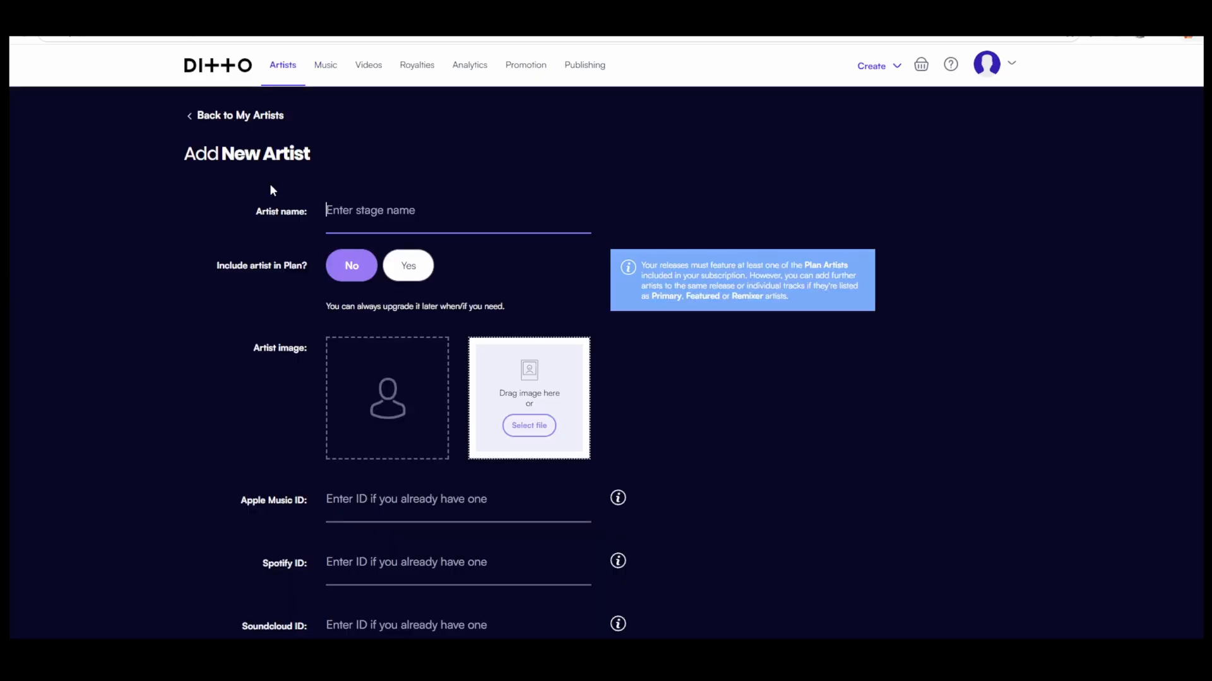
type("Chico")
type("go City")
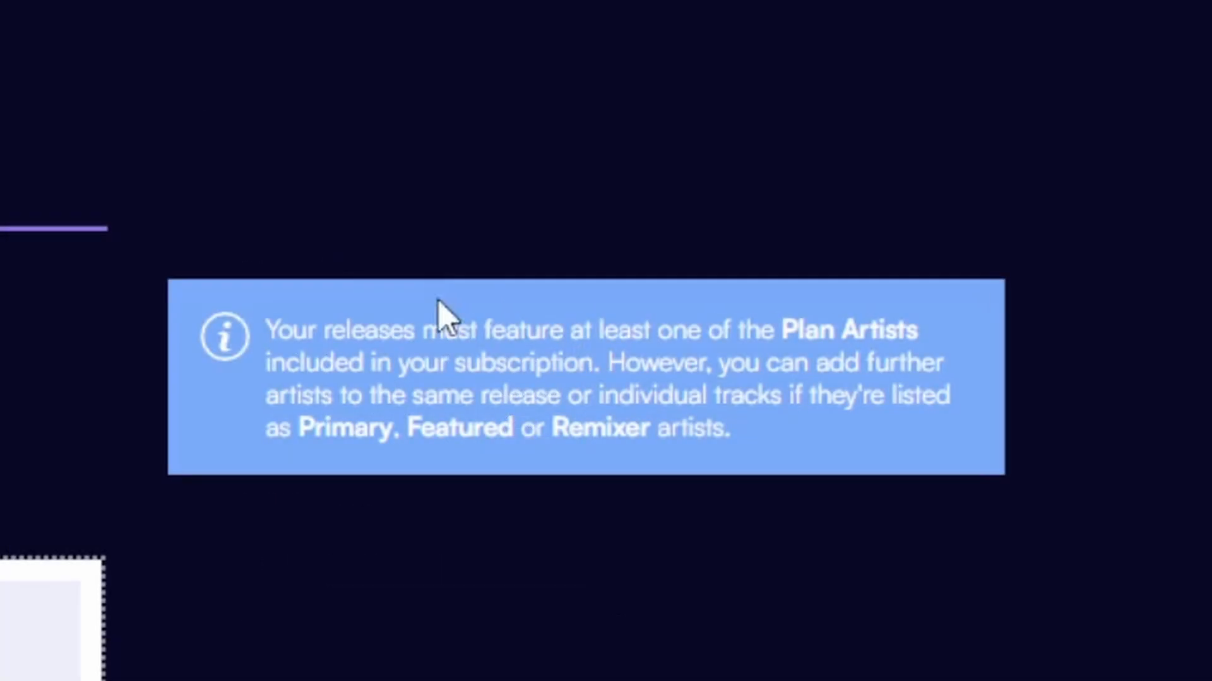
left_click_drag(684, 265, 816, 313)
left_click(1061, 609)
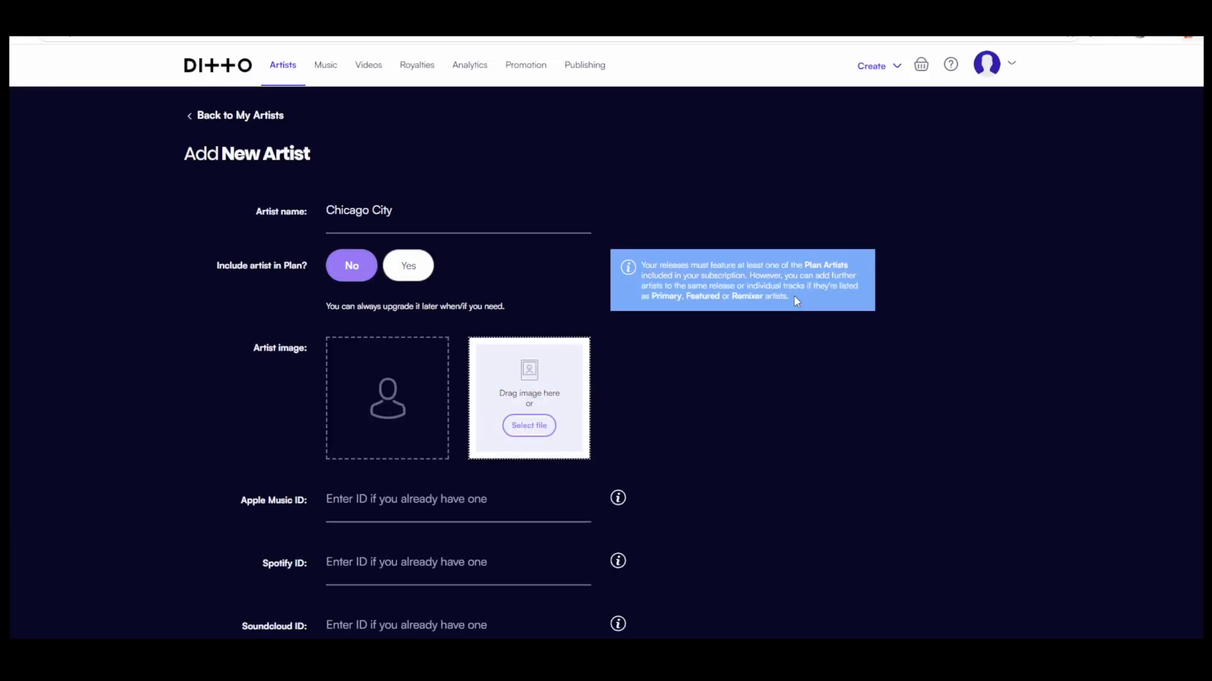
Include the artist in the plan and upload the neon Chicago City picture as the artist image
left_click(468, 210)
left_click(403, 278)
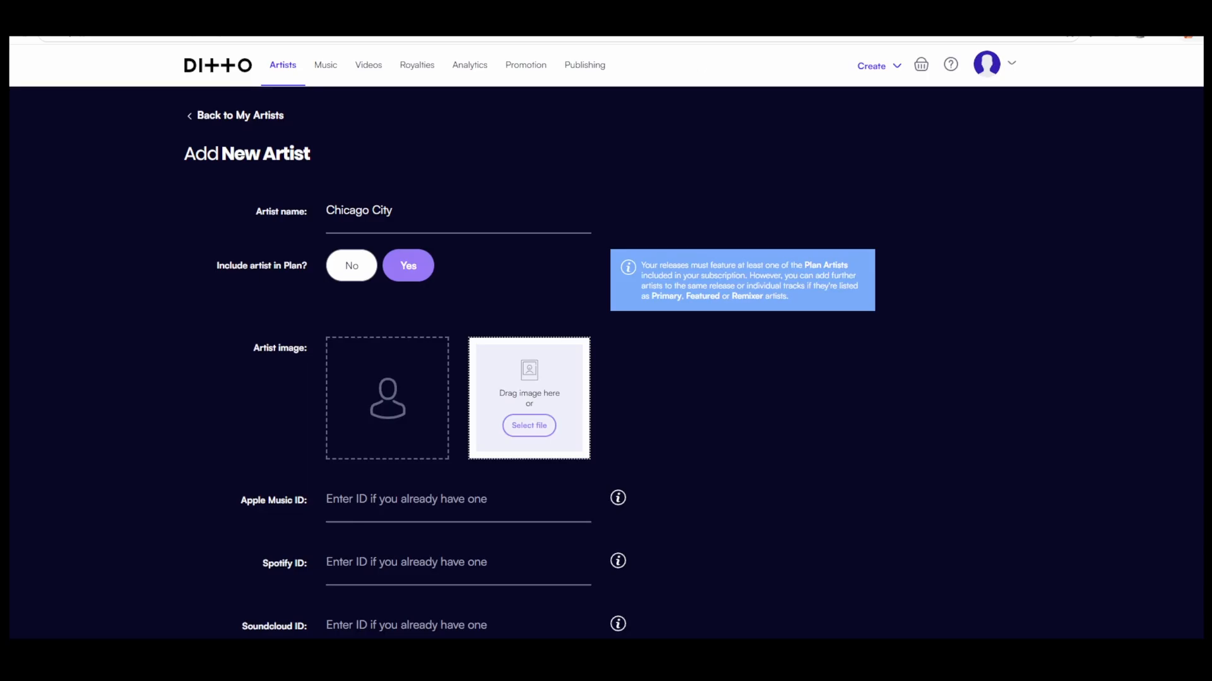
left_click(527, 426)
double_click(293, 104)
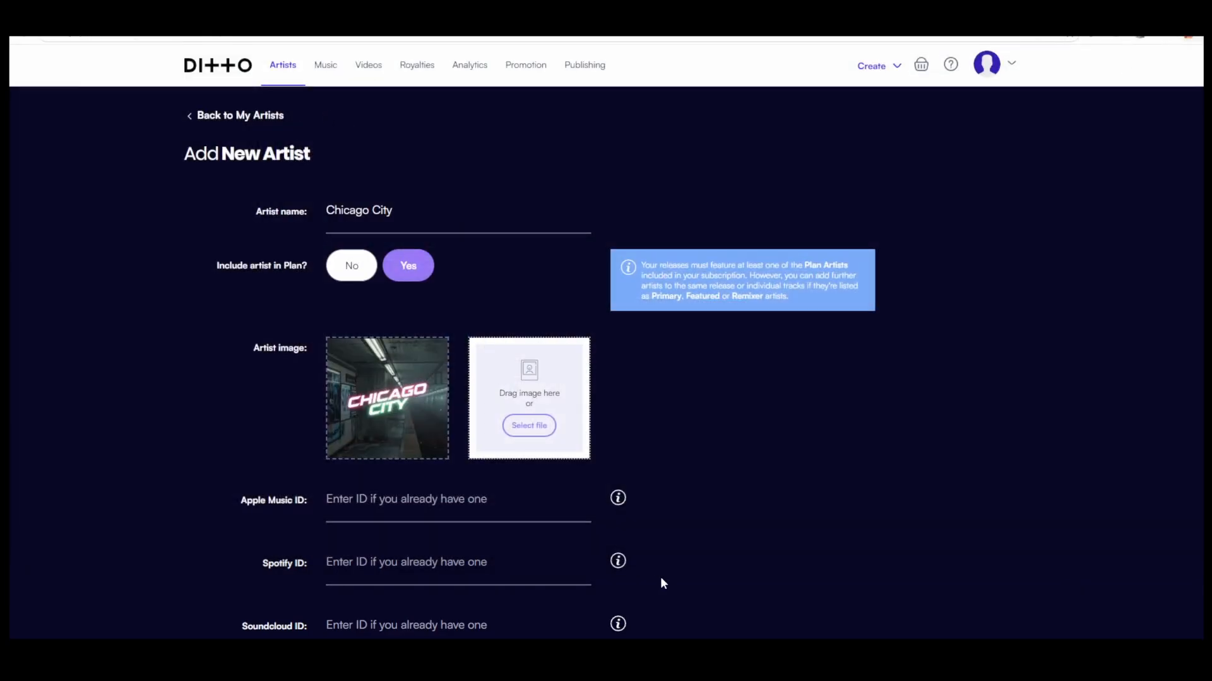
Review the streaming platform ID fields and examine the artist profile links saved in the Notepad file
scroll(261, 486, "down", 4)
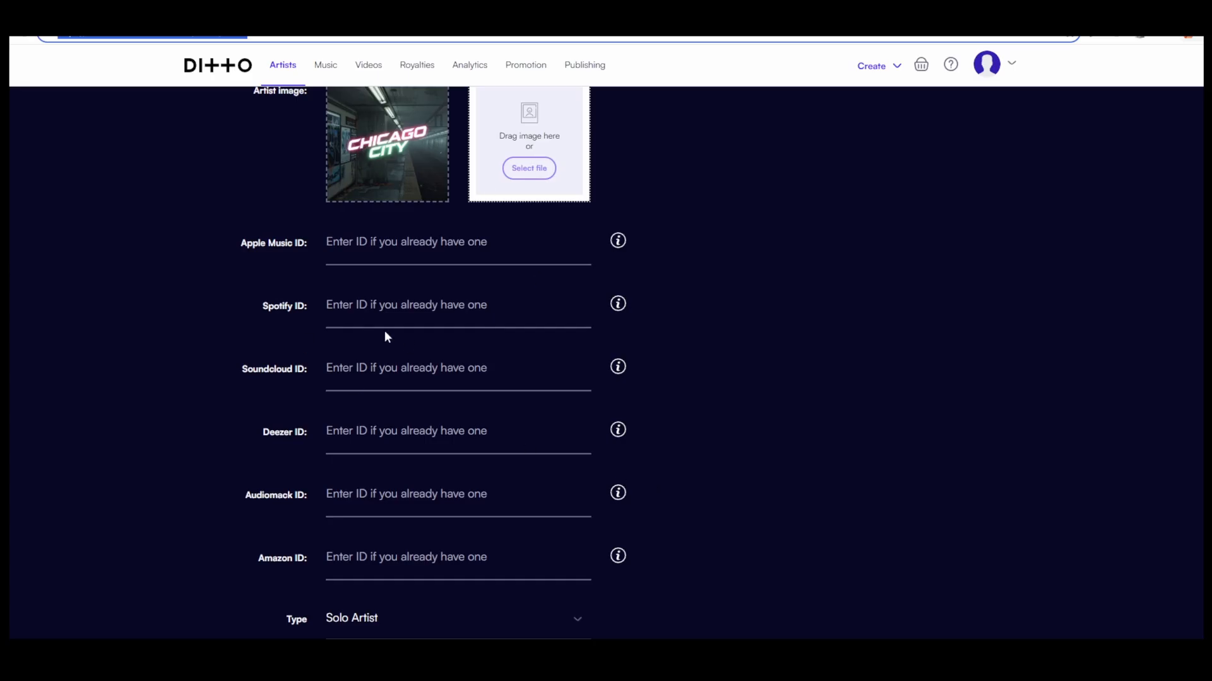
scroll(356, 323, "up", 3)
scroll(357, 323, "down", 2)
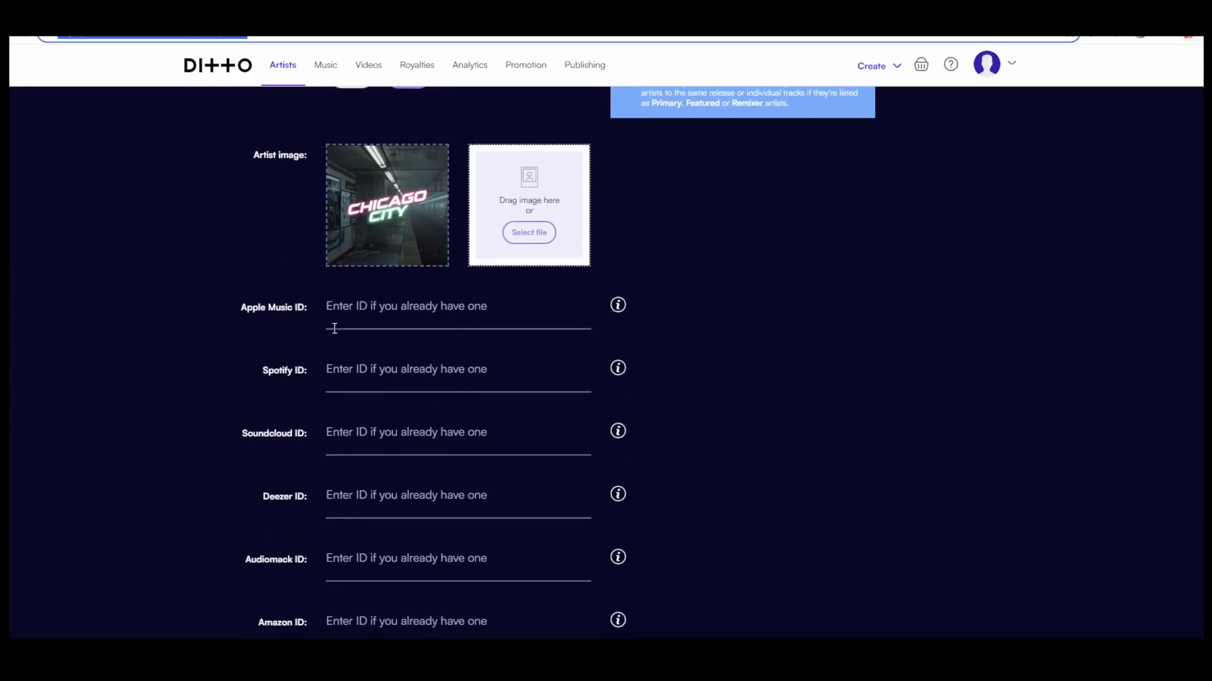
scroll(372, 467, "down", 3)
scroll(363, 461, "up", 2)
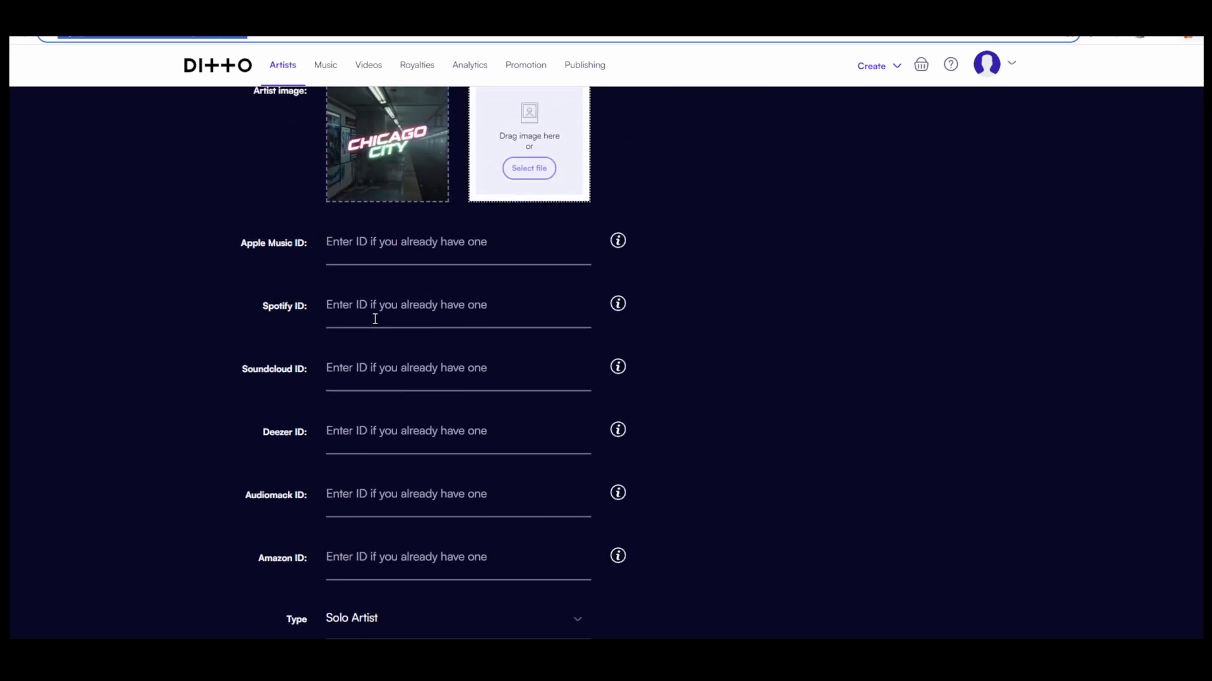
left_click(360, 252)
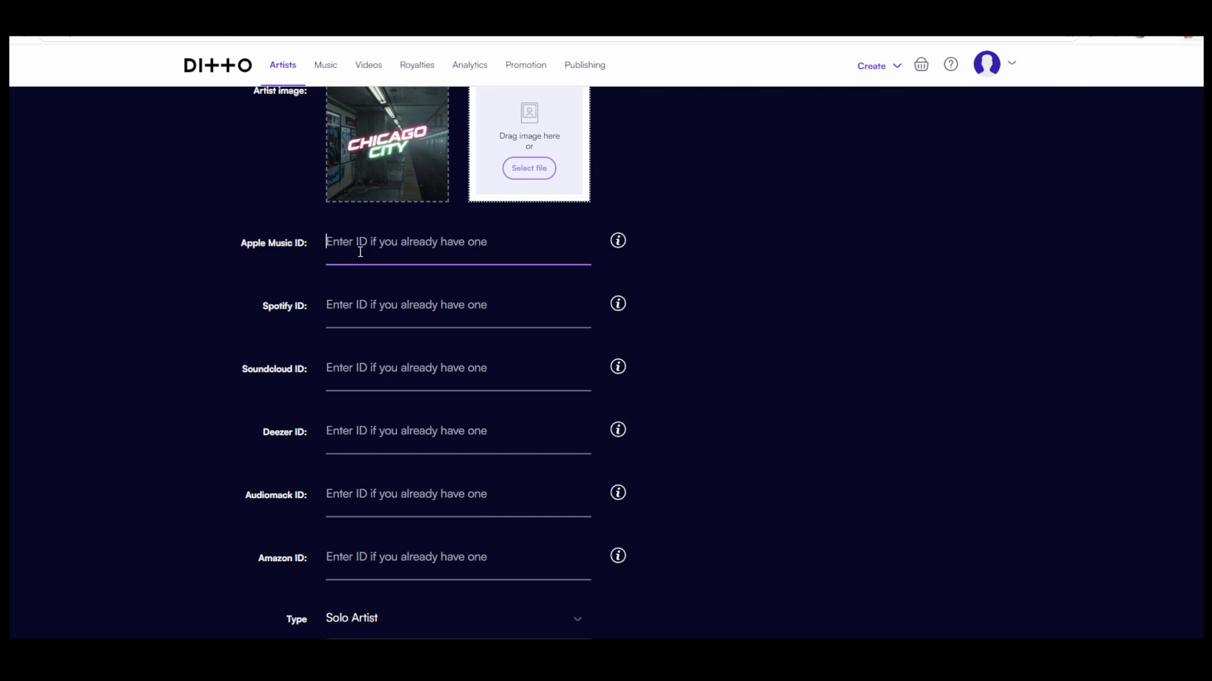
mouse_move(818, 661)
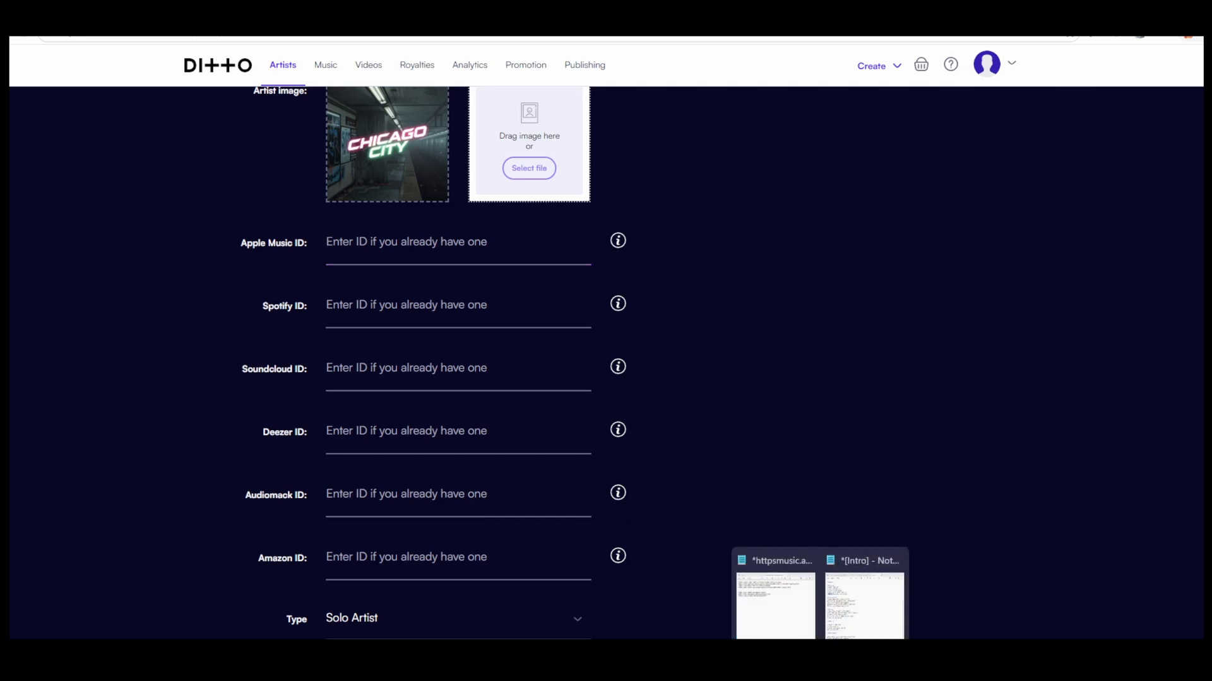
left_click(775, 594)
left_click(105, 124)
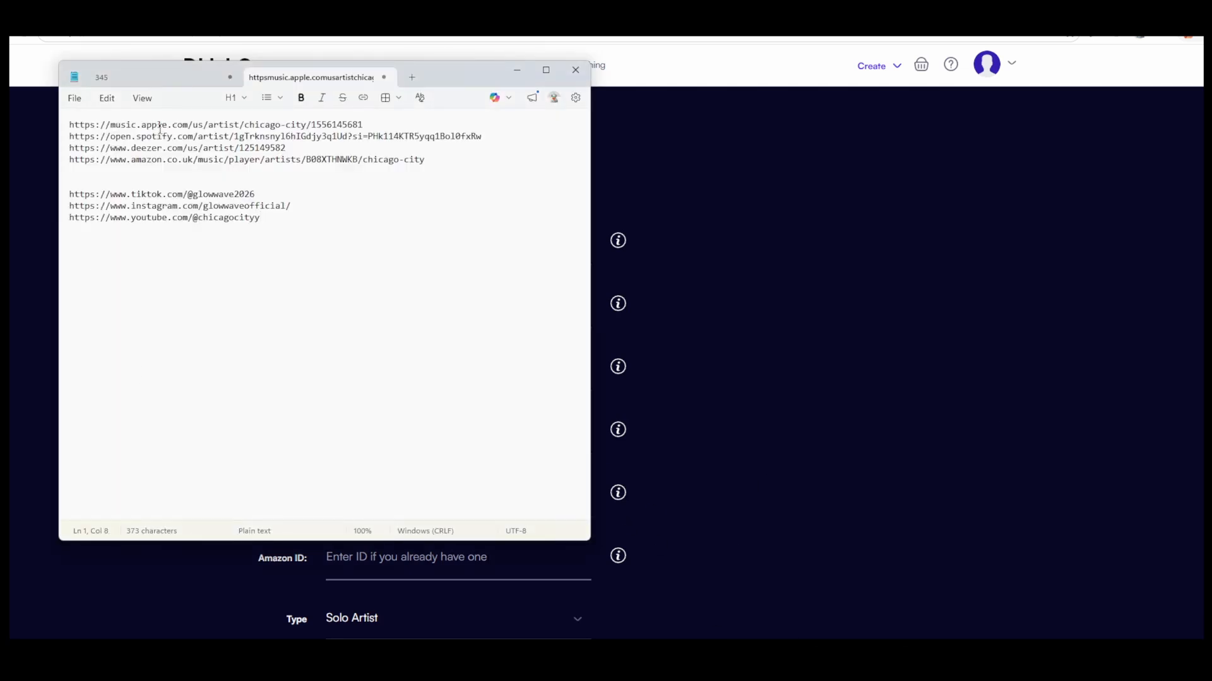
left_click(111, 148)
left_click(163, 136)
left_click_drag(433, 82, 257, 292)
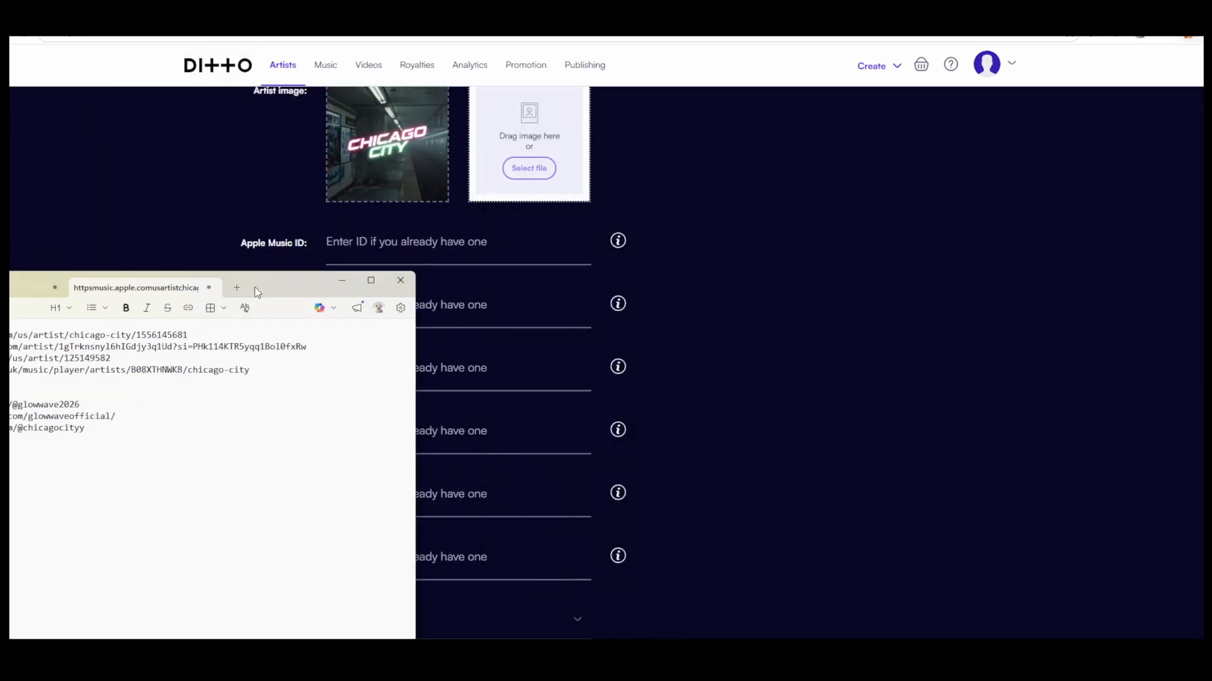
Read the help articles explaining how to find the Apple Music ID and the Spotify ID
left_click(871, 189)
left_click(615, 245)
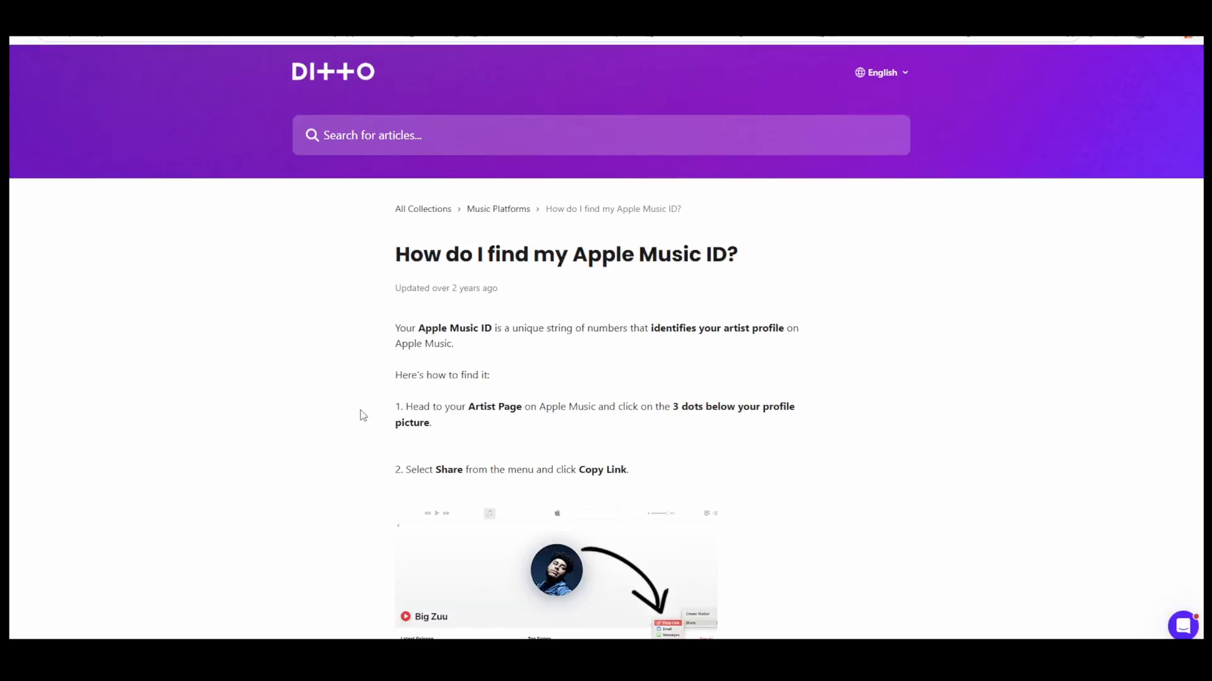
scroll(317, 417, "down", 5)
scroll(317, 417, "down", 2)
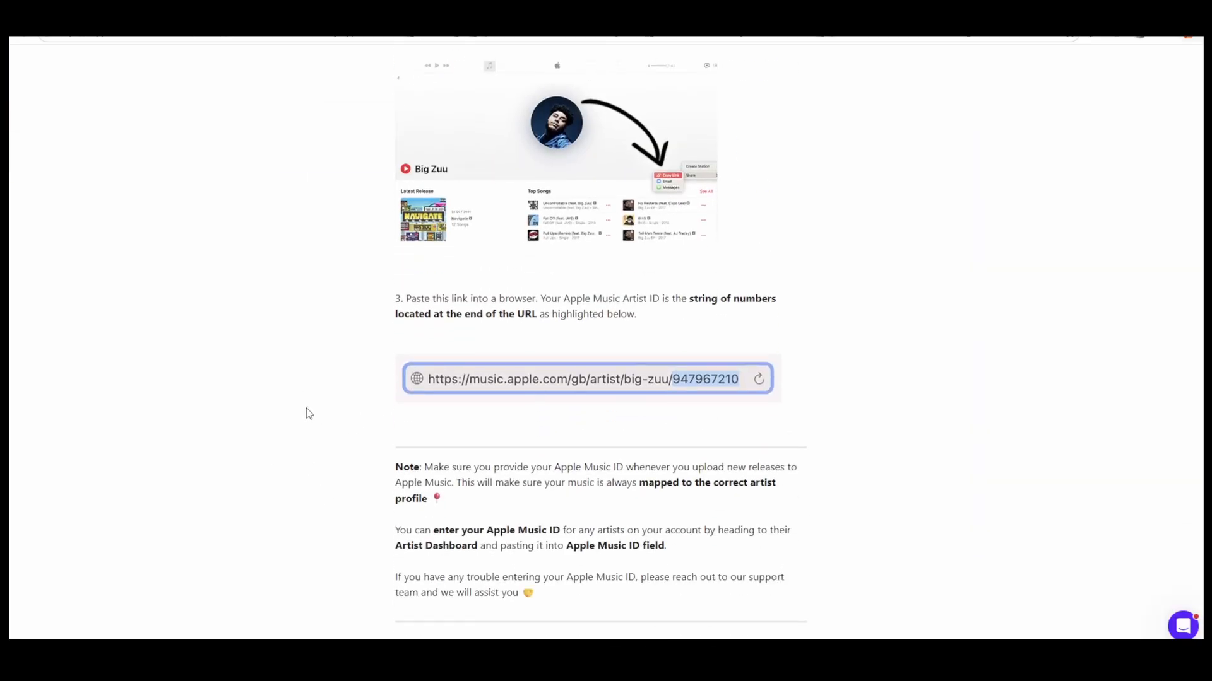
scroll(306, 410, "up", 1)
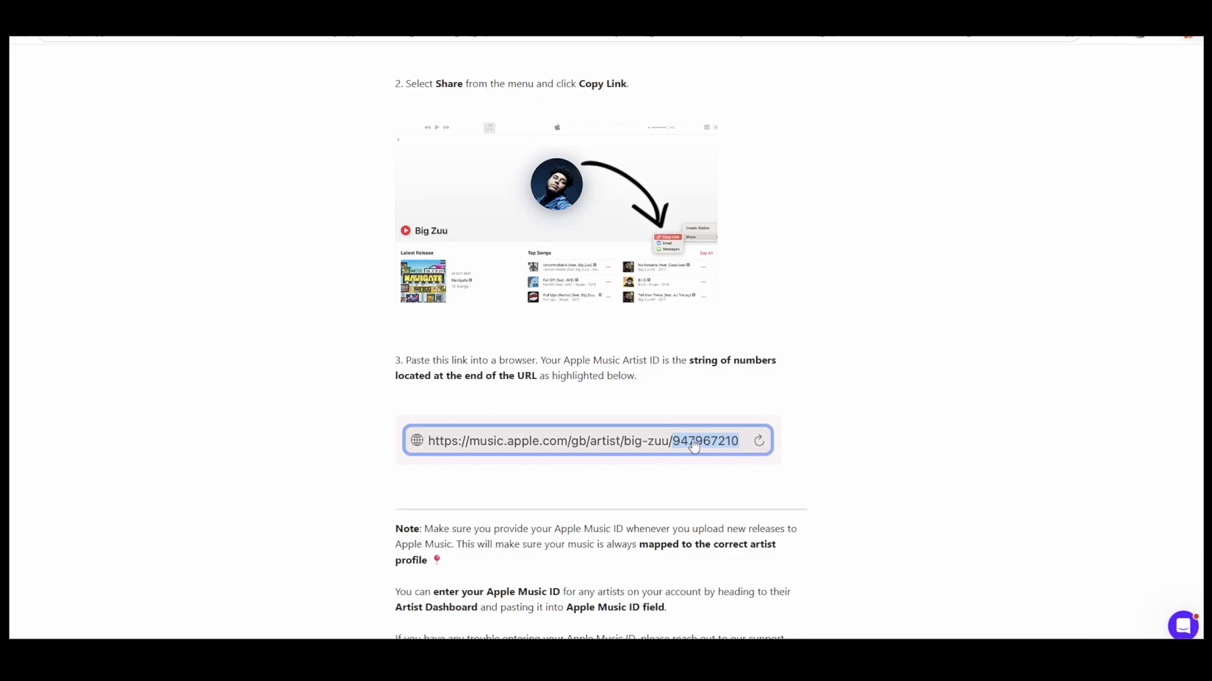
scroll(468, 459, "down", 2)
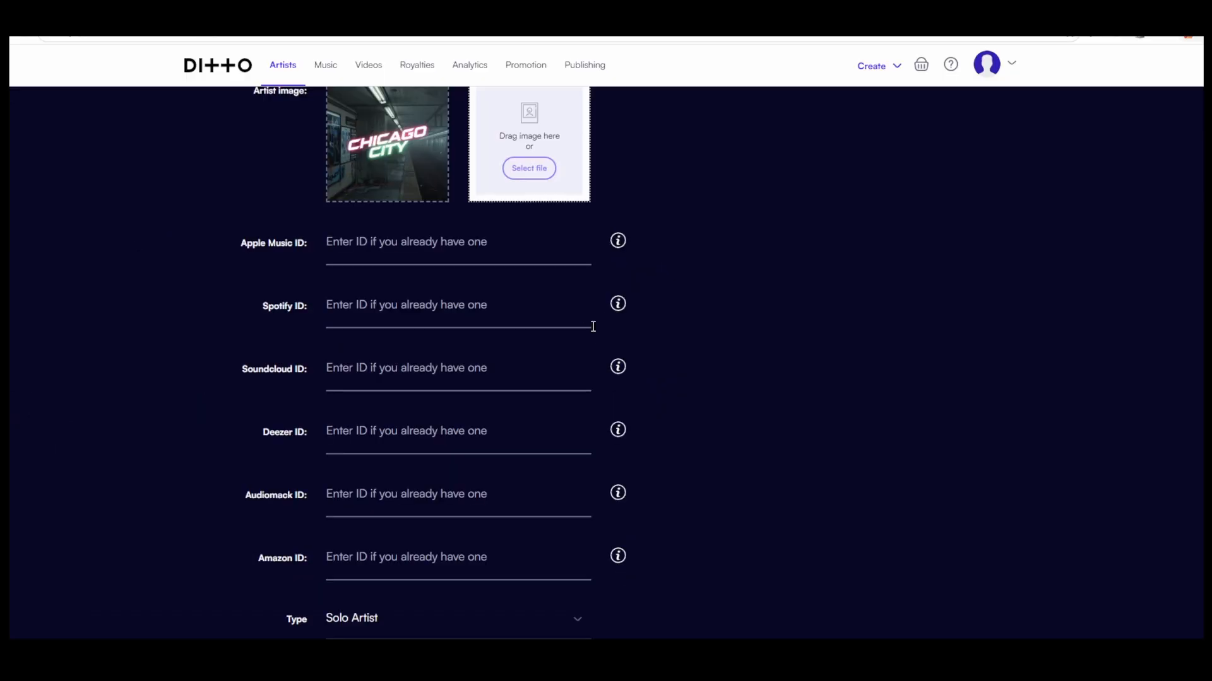
left_click(617, 305)
scroll(524, 423, "down", 5)
Copy the artist number ending the Apple Music link in the Notepad file into the artist form's Apple Music ID
left_click(784, 610)
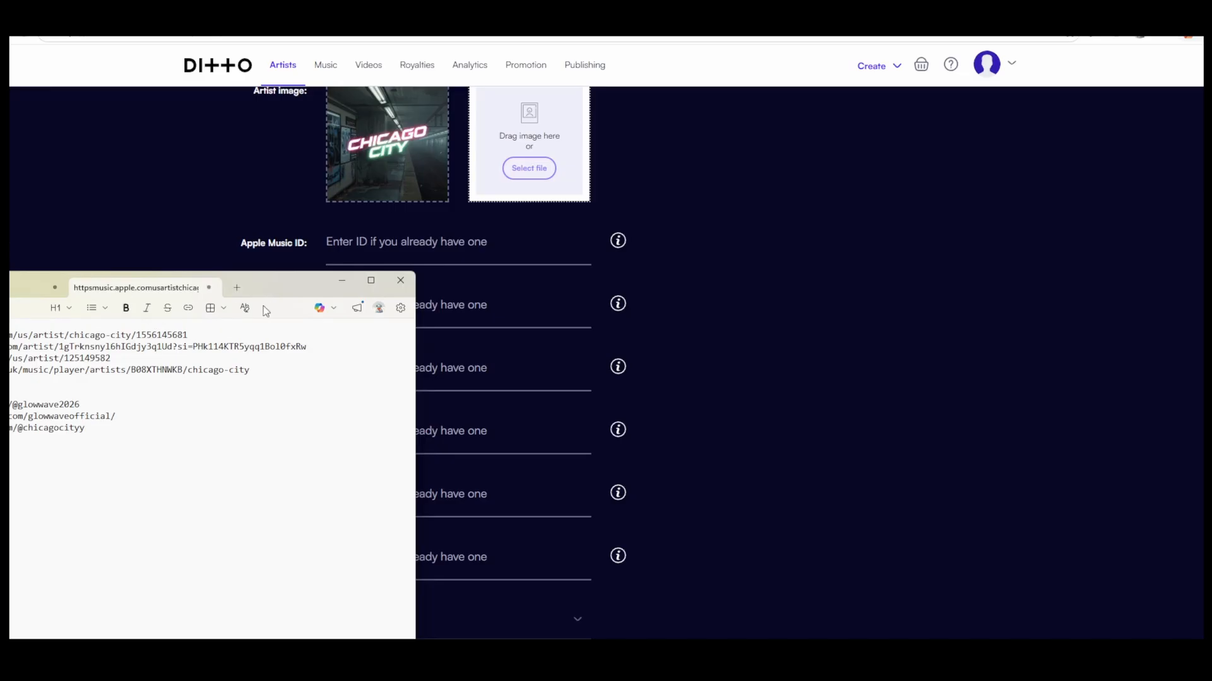
left_click_drag(278, 302, 1068, 227)
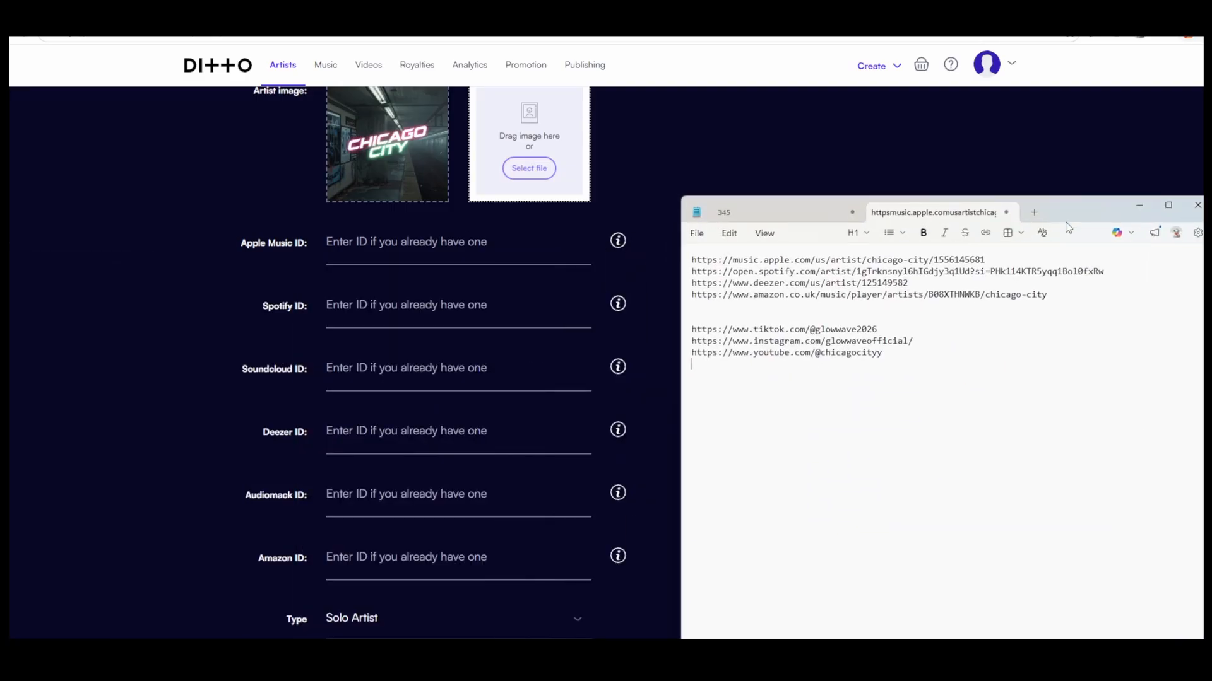
double_click(948, 260)
key("ctrl+c")
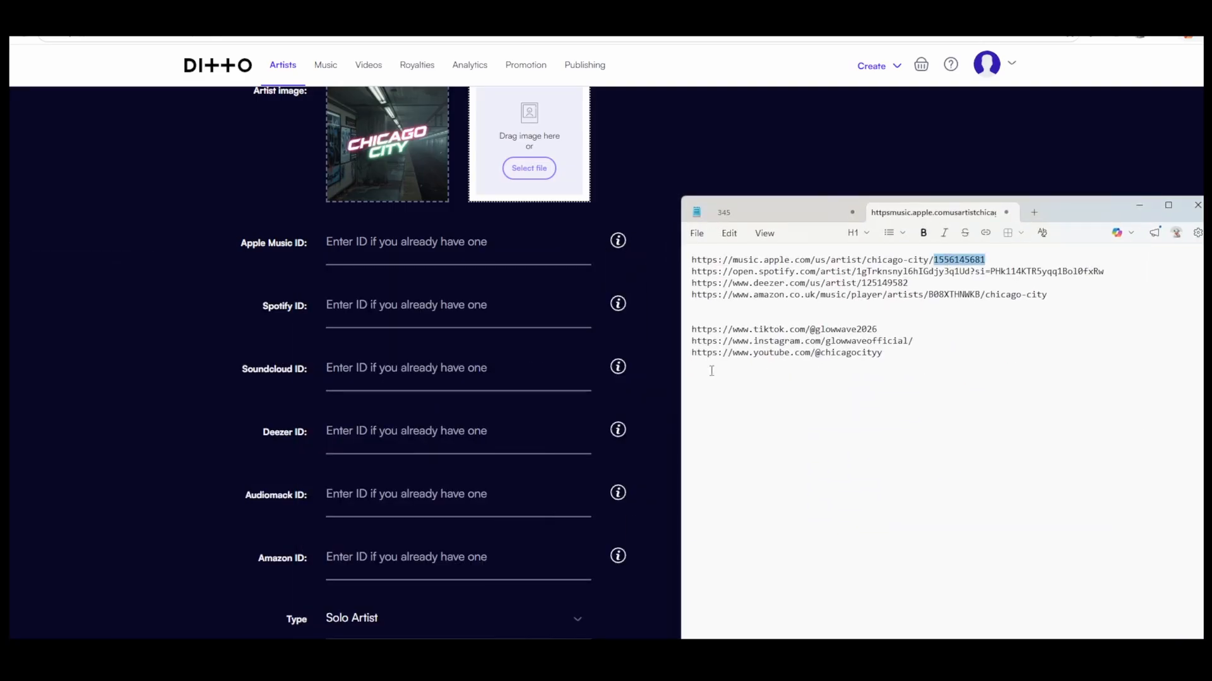
left_click(368, 243)
key("ctrl+v")
Copy the artist ID from the Spotify link in the Notepad file into the artist form's Spotify ID
key("alt+Tab")
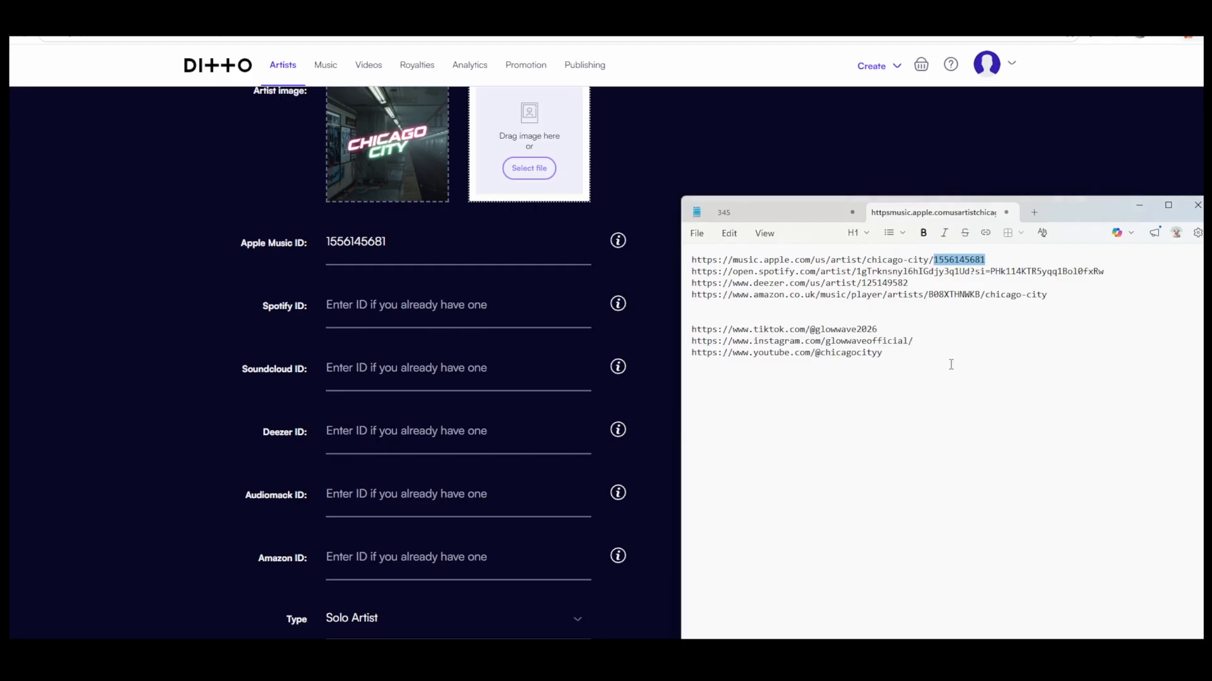
double_click(912, 273)
left_click(385, 310)
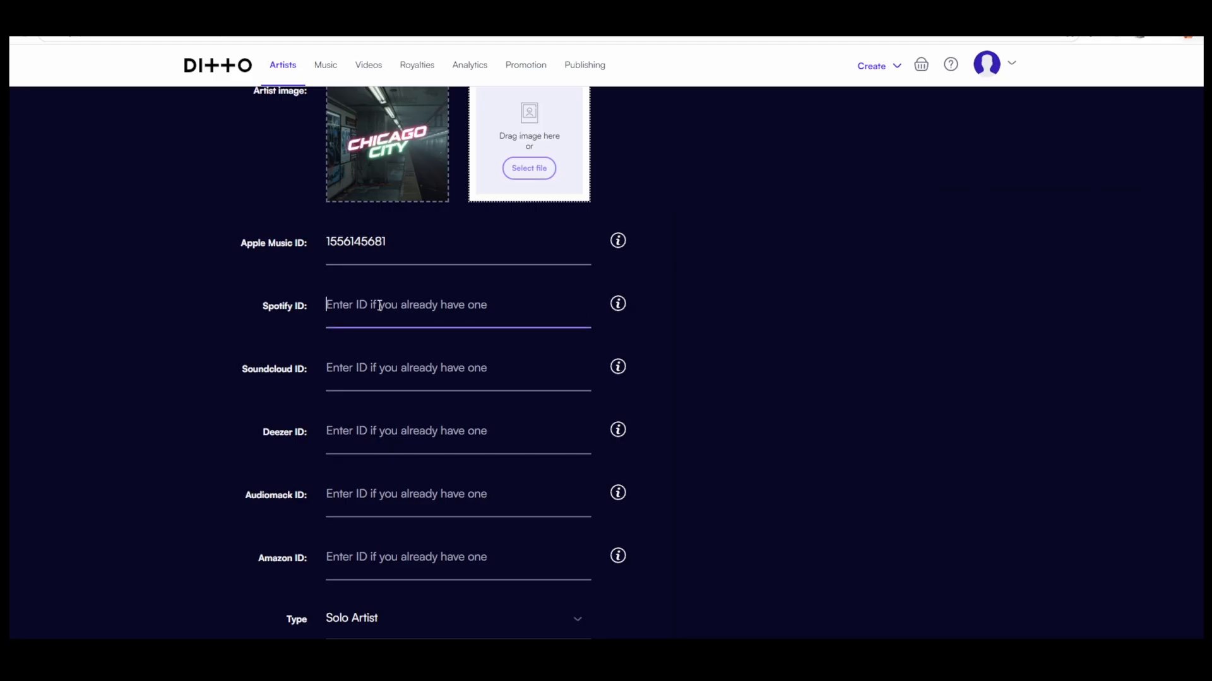
key("ctrl+v")
left_click(407, 427)
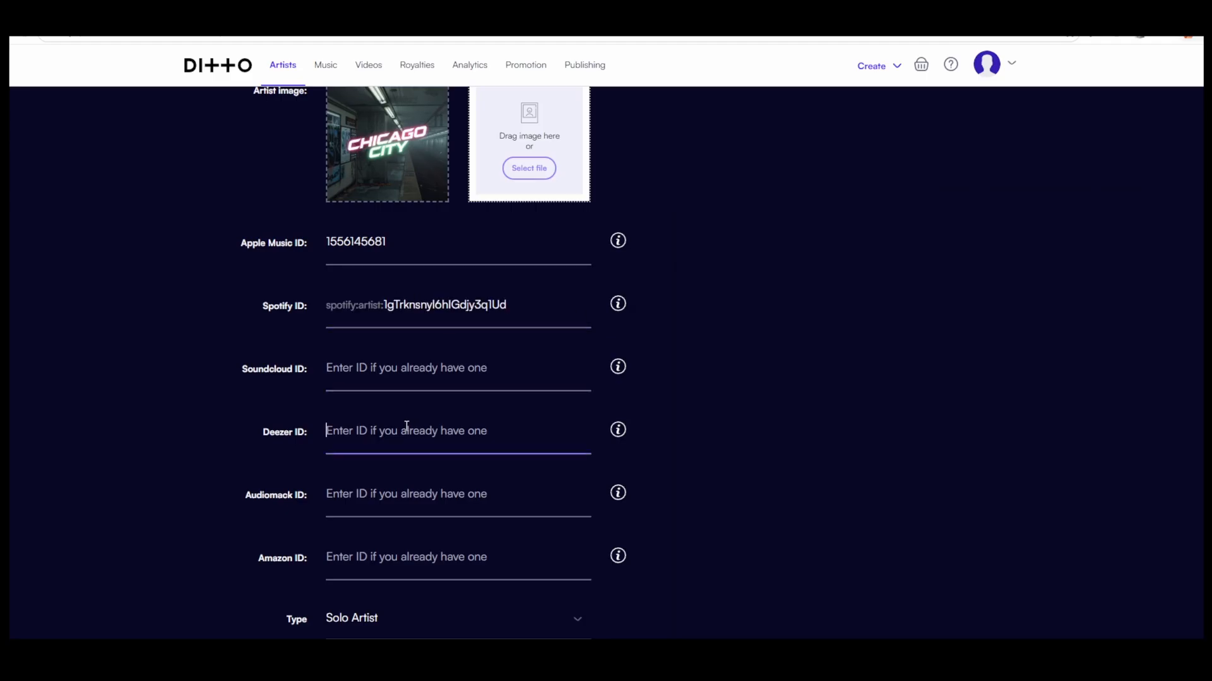
left_click(448, 499)
left_click(410, 560)
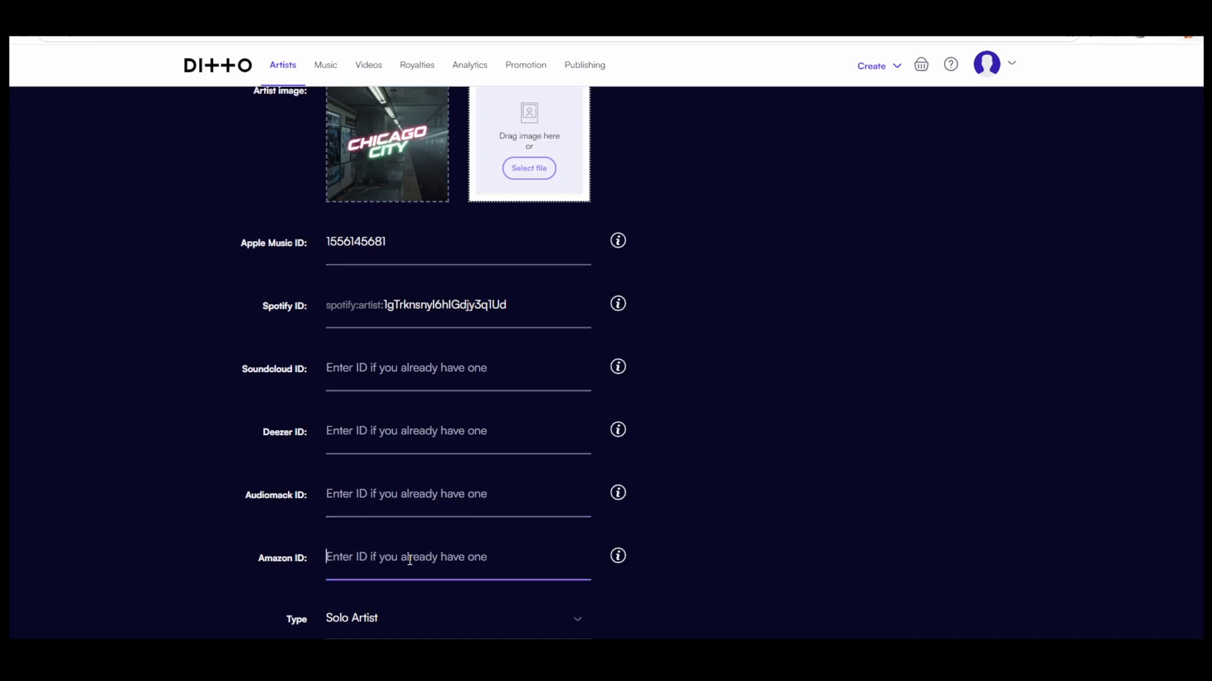
Set the artist type to Band and the main genre to Electronic music
scroll(410, 559, "down", 3)
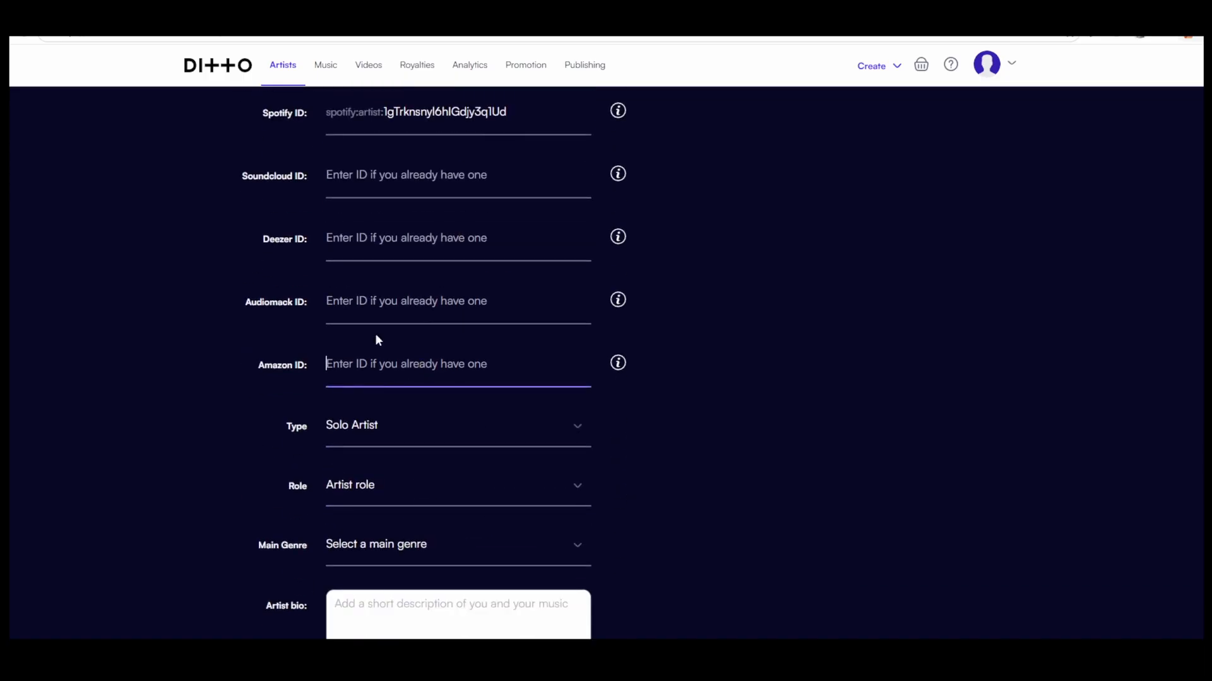
left_click(400, 432)
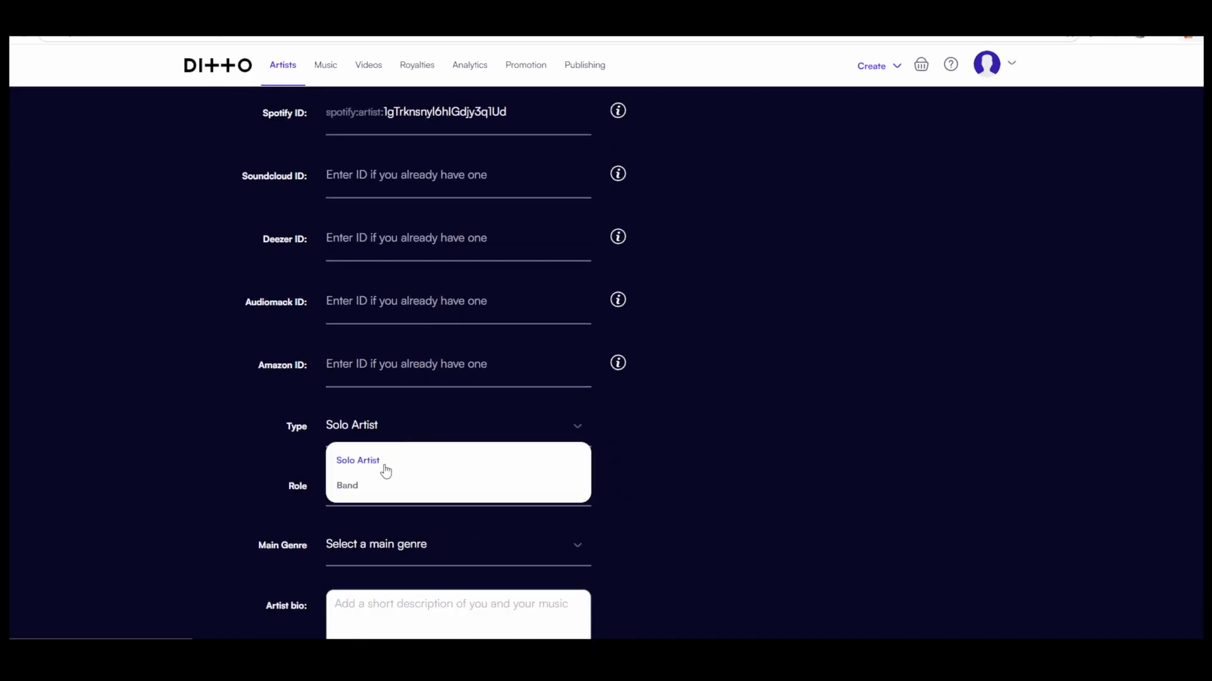
left_click(352, 489)
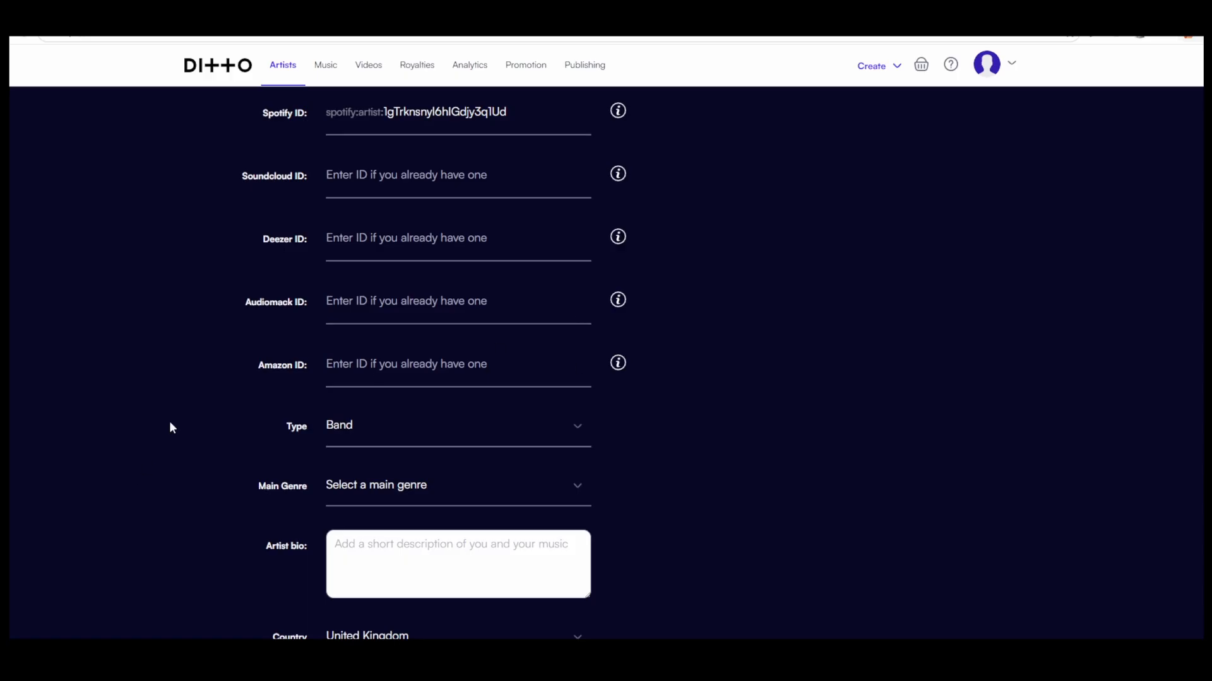
scroll(203, 402, "down", 4)
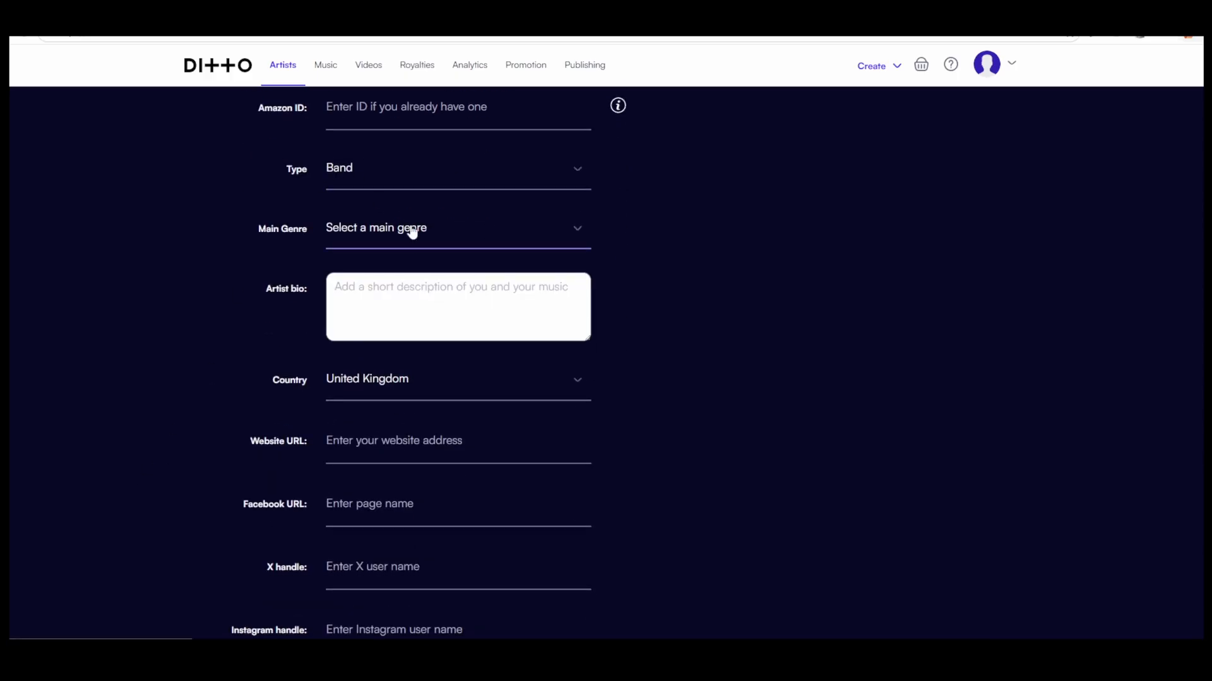
left_click(420, 231)
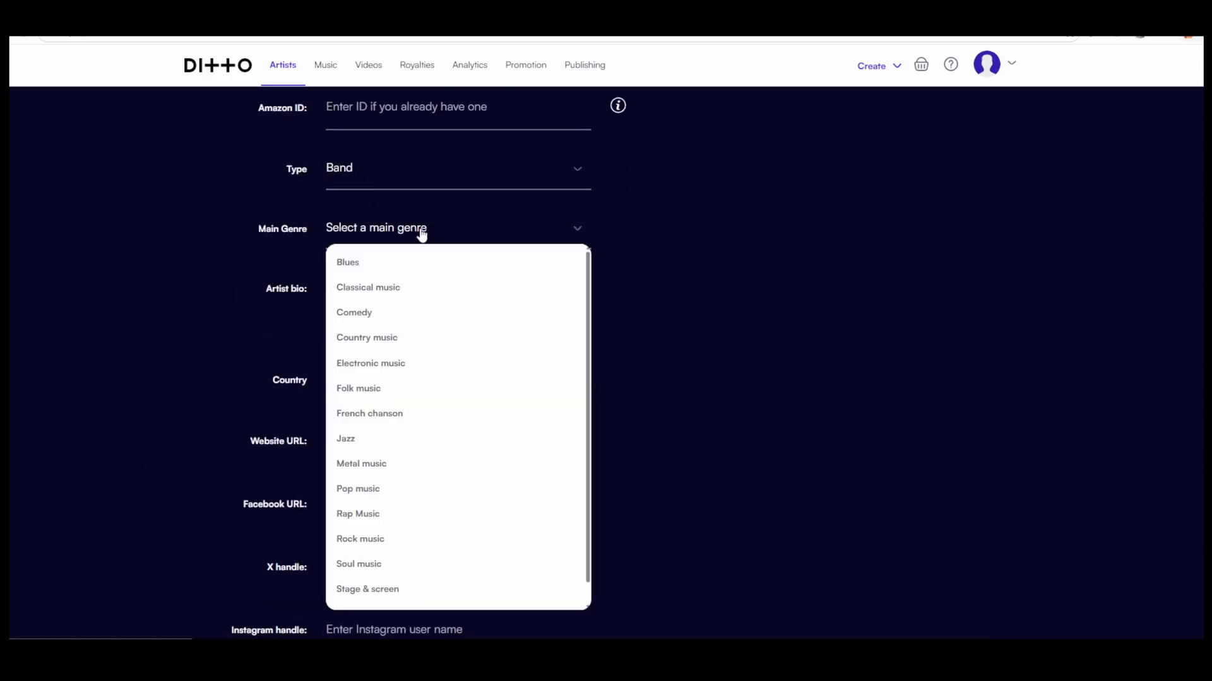
left_click(390, 371)
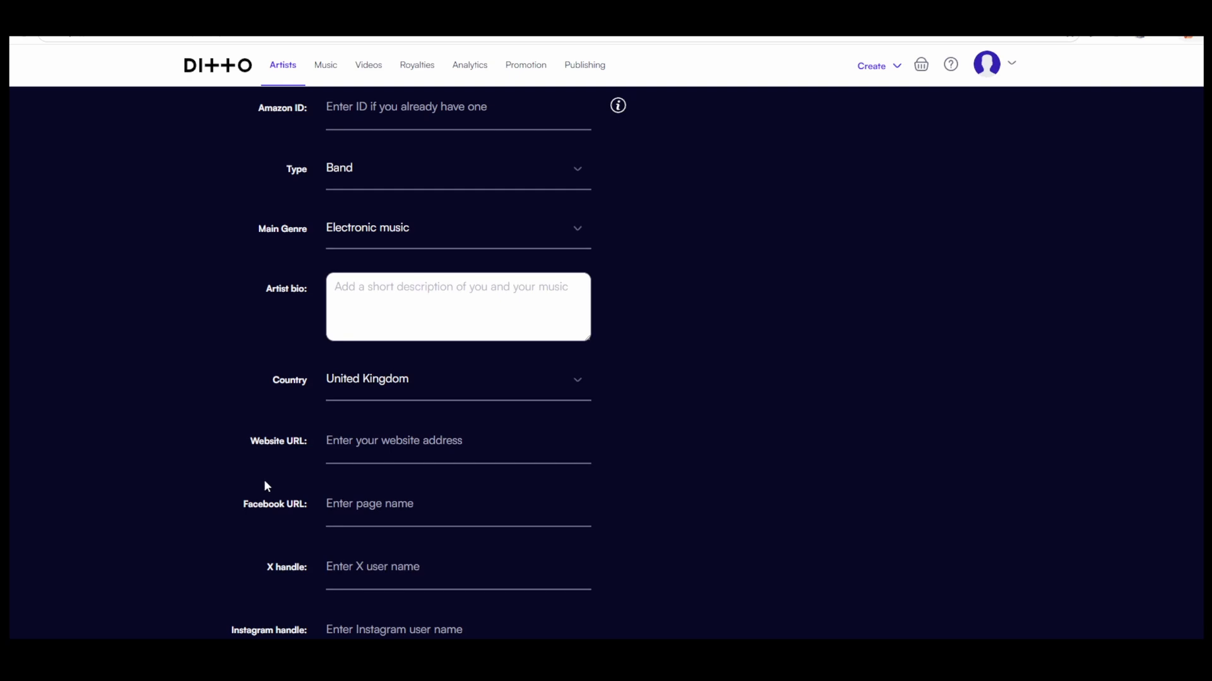
Write the artist bio "Tech house and bass house producer"
left_click(399, 295)
type("Teh")
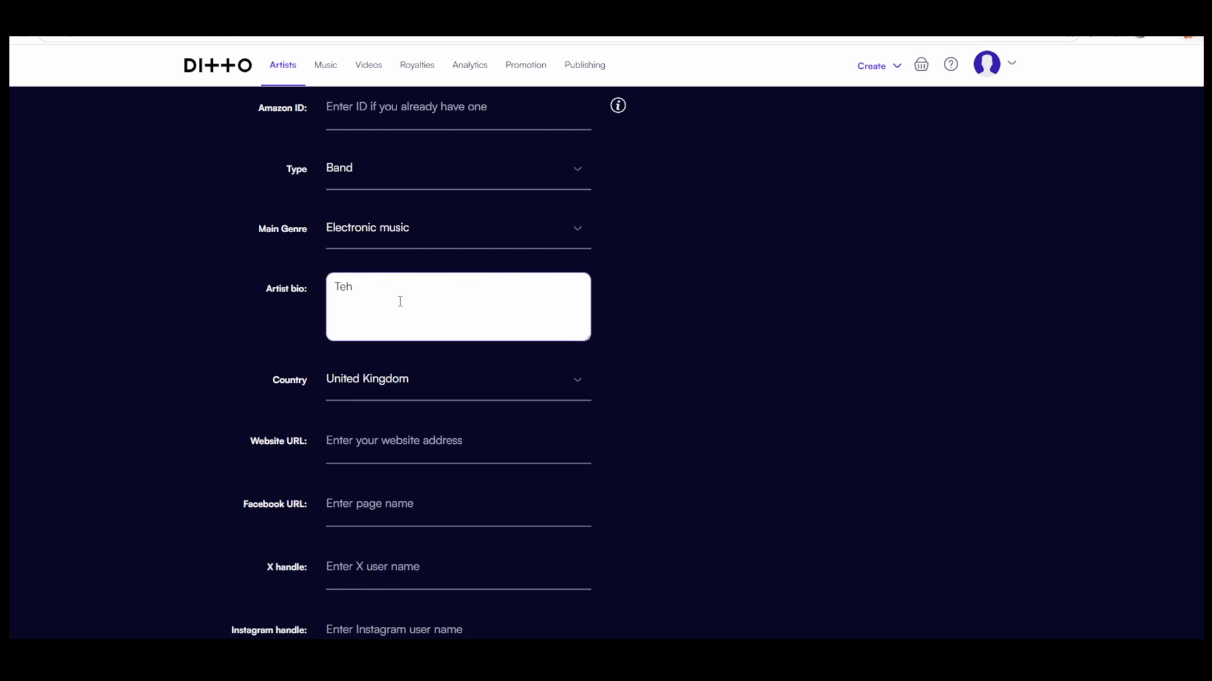
key("BackSpace")
type("ch house and bass house producer")
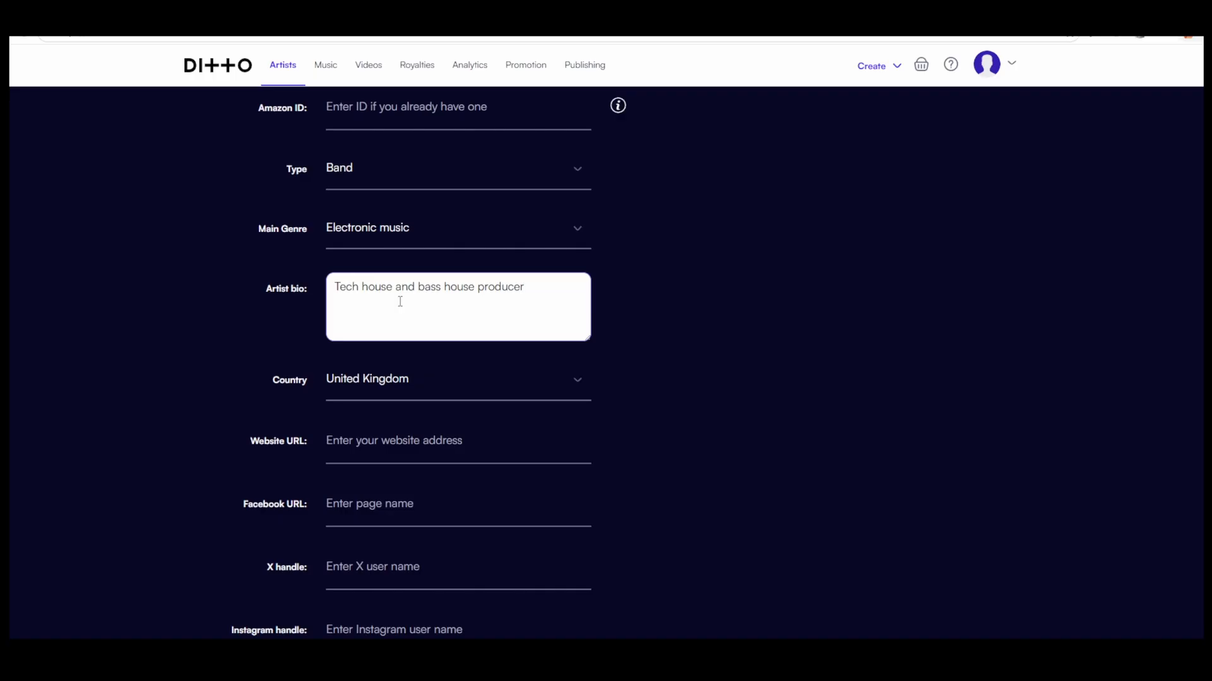
Create the artist without entering a website or any social media handles
scroll(16, 542, "down", 3)
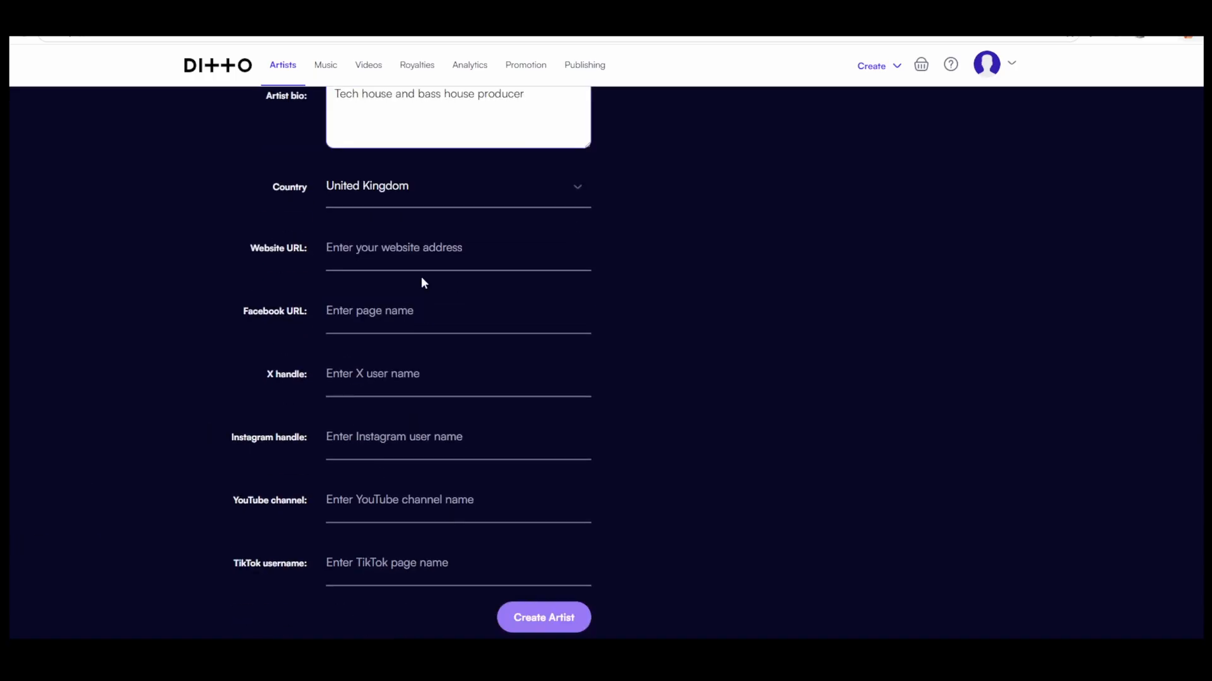
left_click(412, 256)
left_click(434, 313)
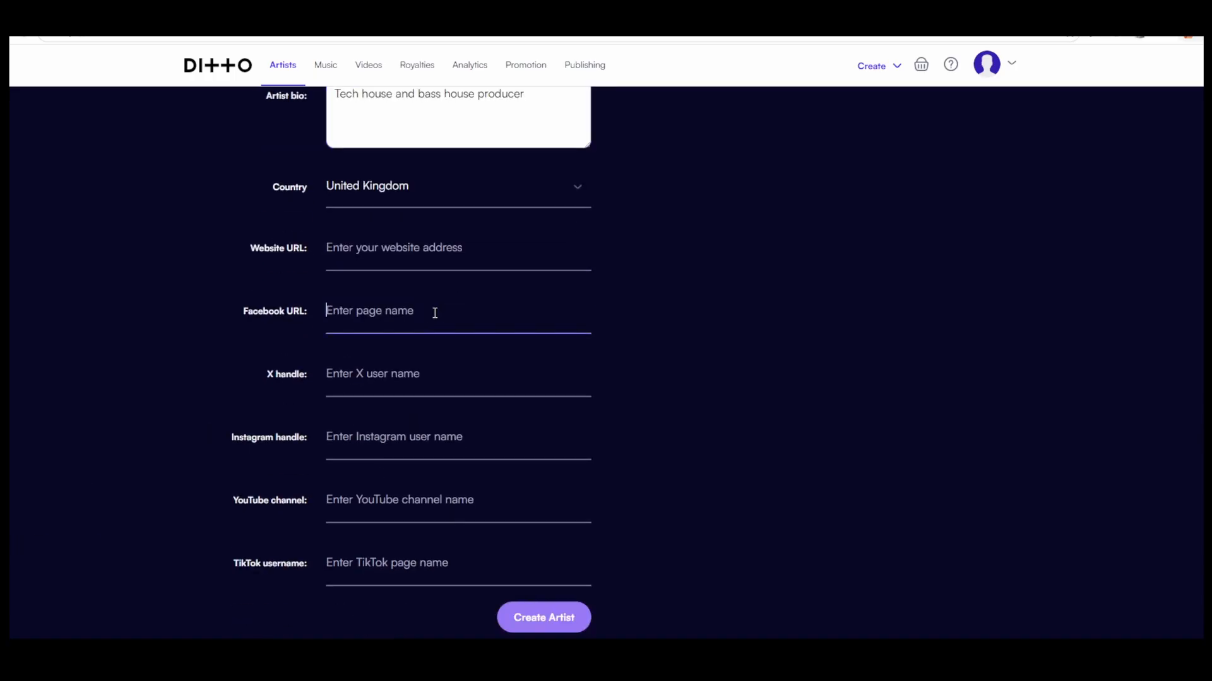
left_click(445, 370)
left_click(412, 404)
left_click(409, 577)
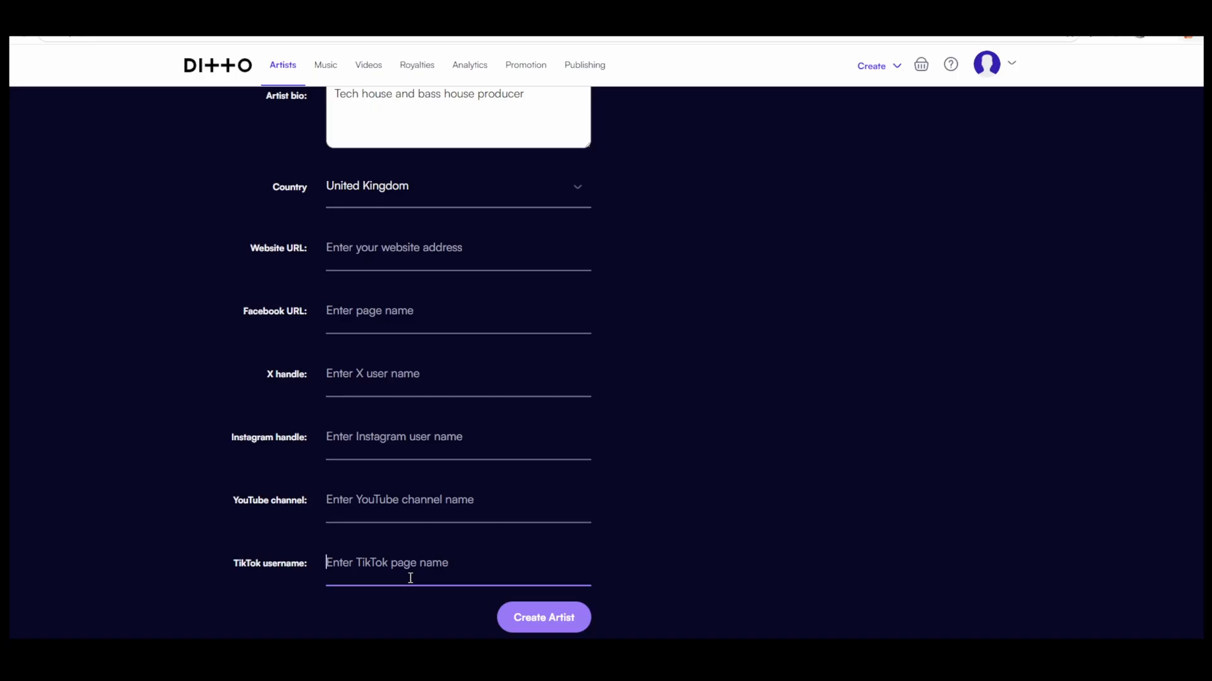
left_click(558, 619)
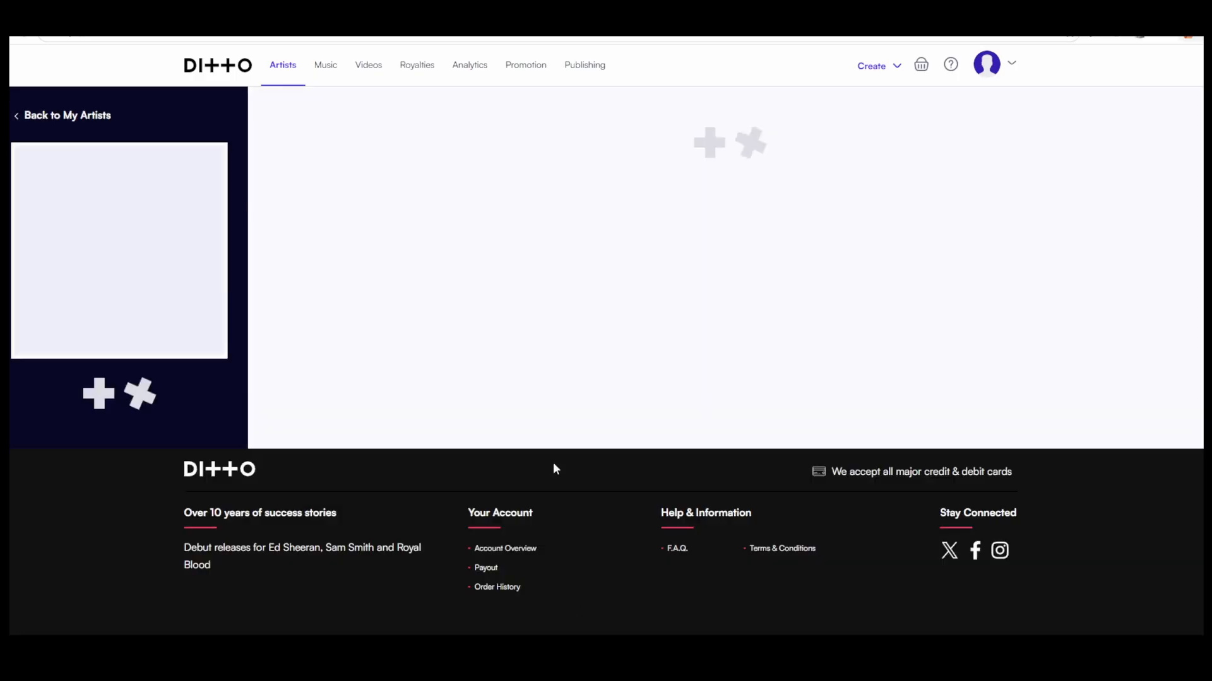
Dismiss the YouTube channel notice and review the new Chicago City artist page, including its platform IDs and profile options
scroll(557, 398, "down", 1)
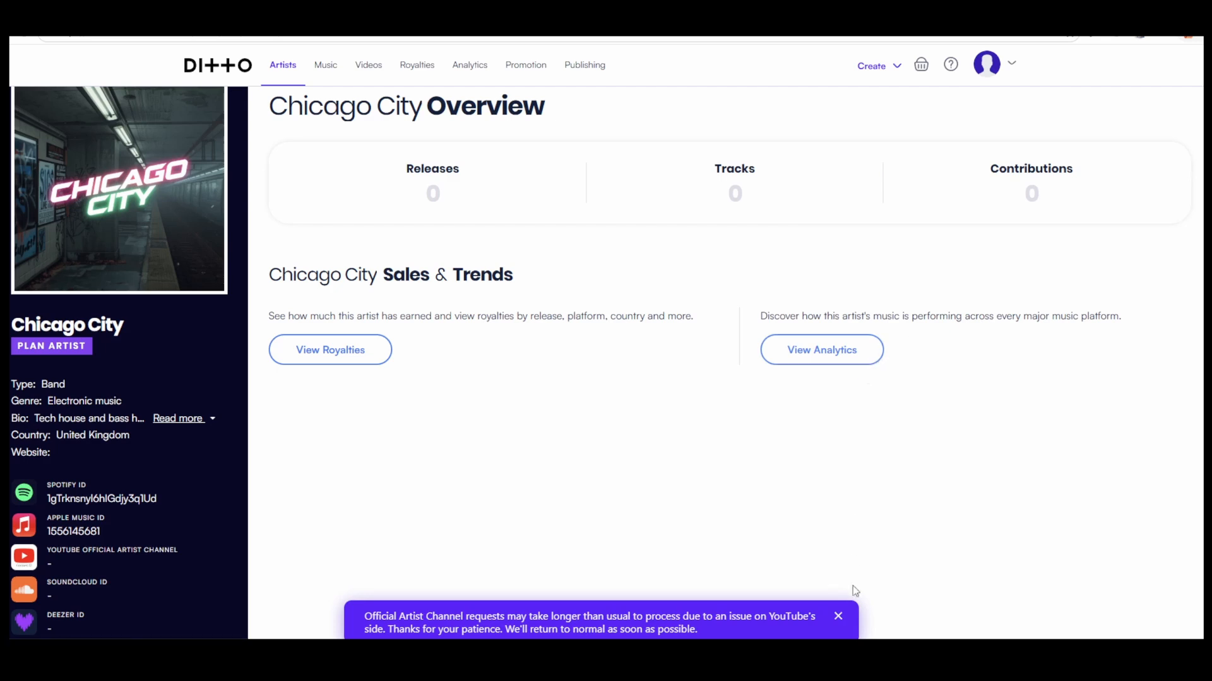
left_click(838, 616)
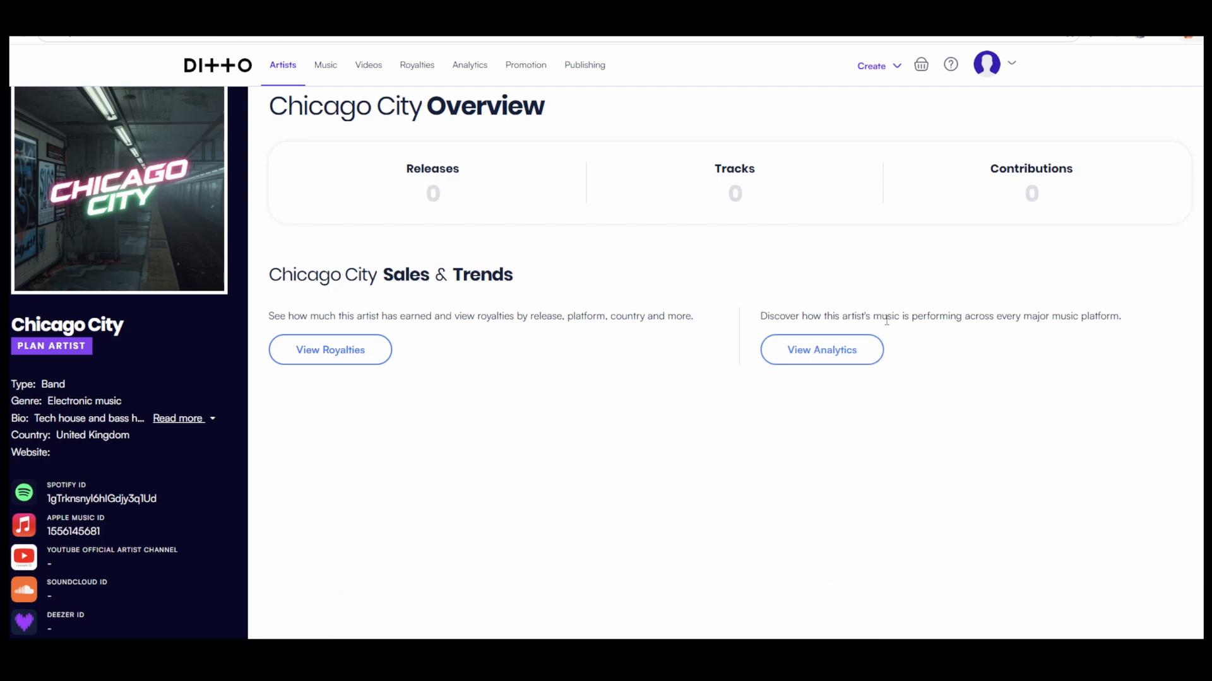
scroll(186, 427, "down", 4)
scroll(80, 586, "down", 4)
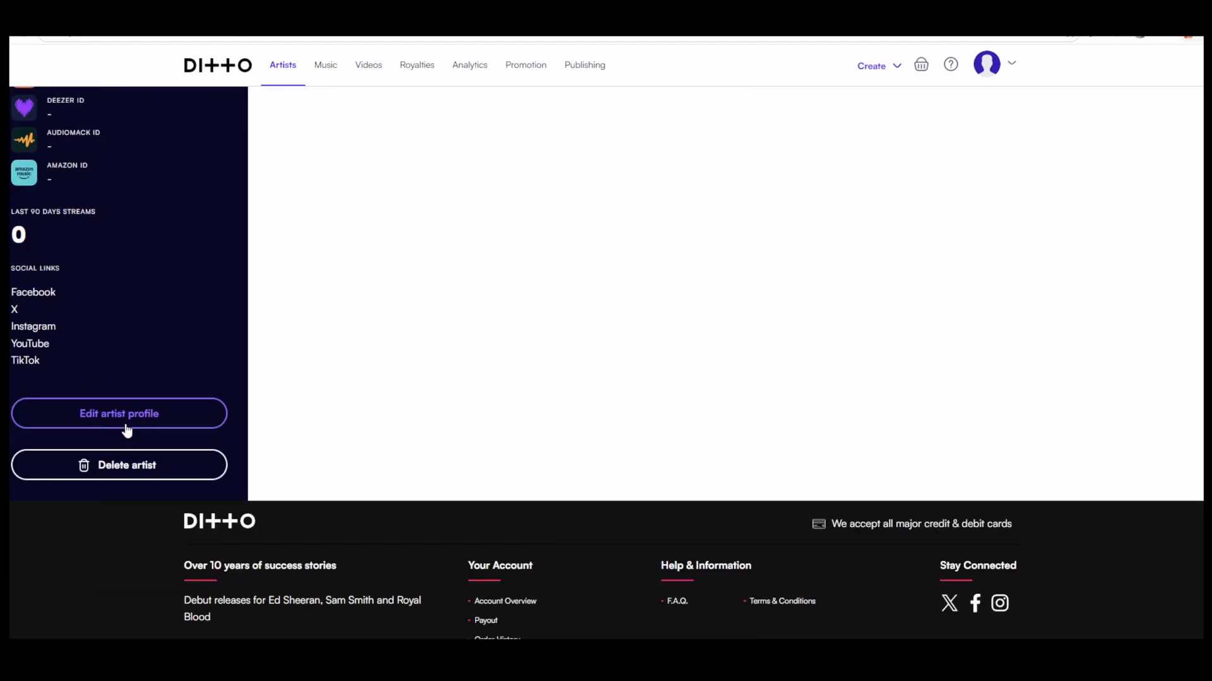
scroll(435, 341, "up", 8)
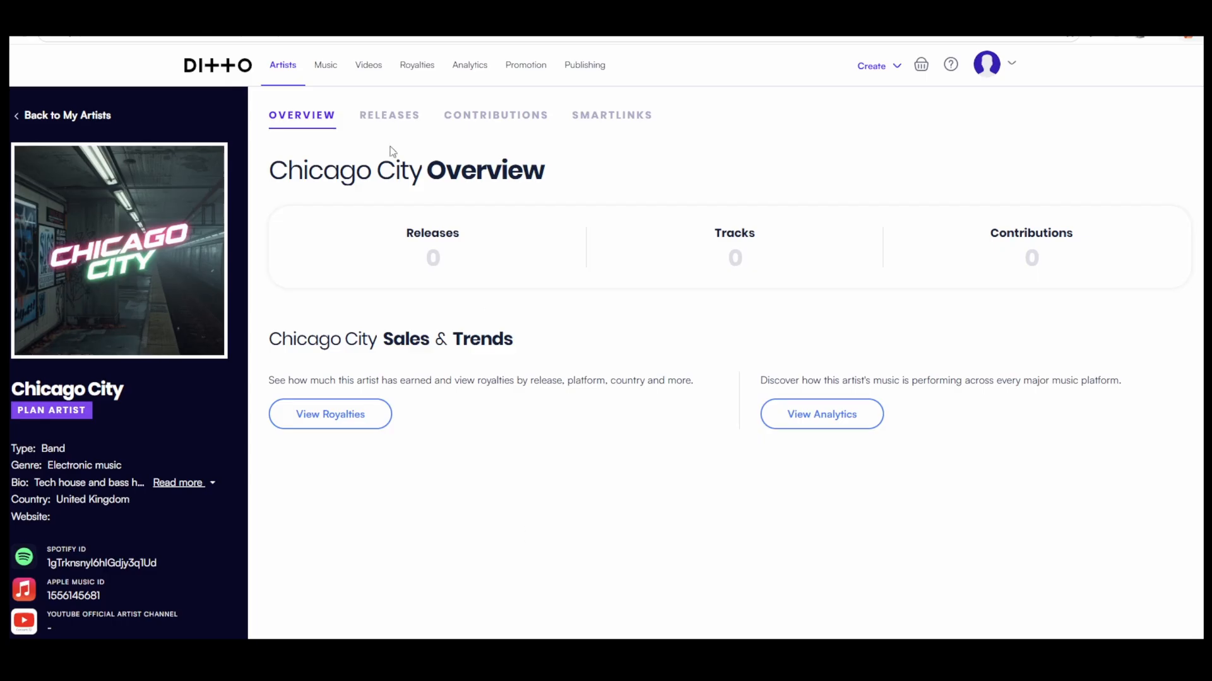
Create a new music release titled "Closer"
left_click(325, 70)
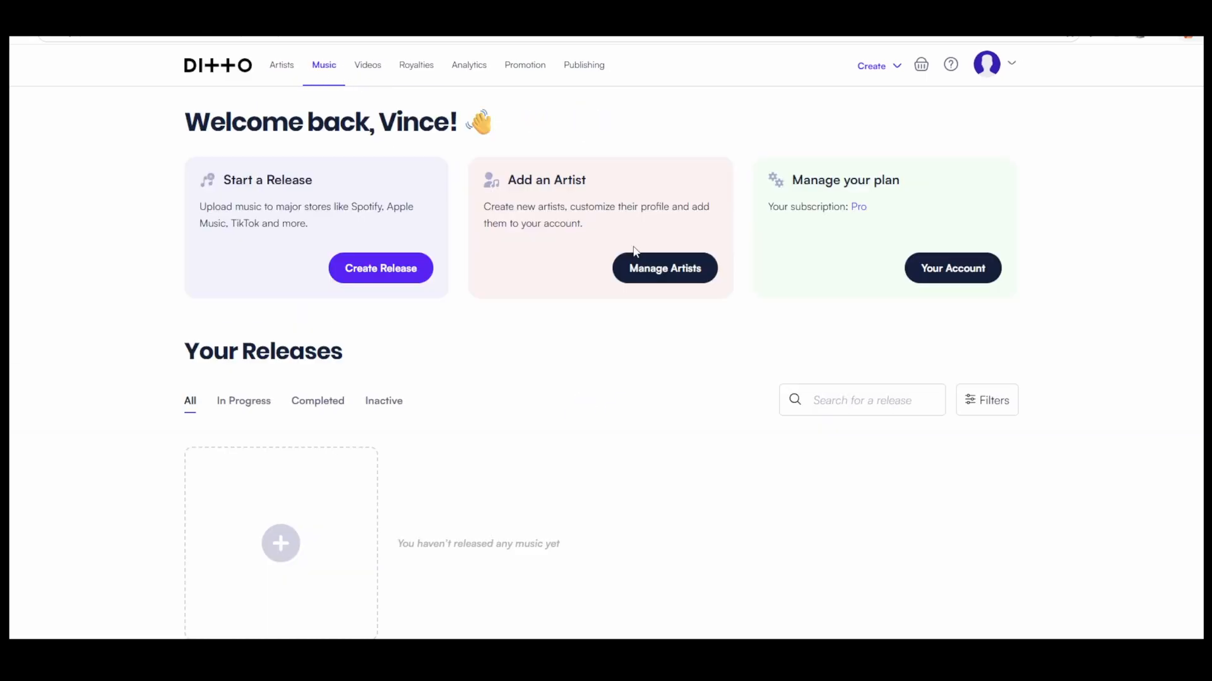
left_click(386, 275)
left_click(587, 351)
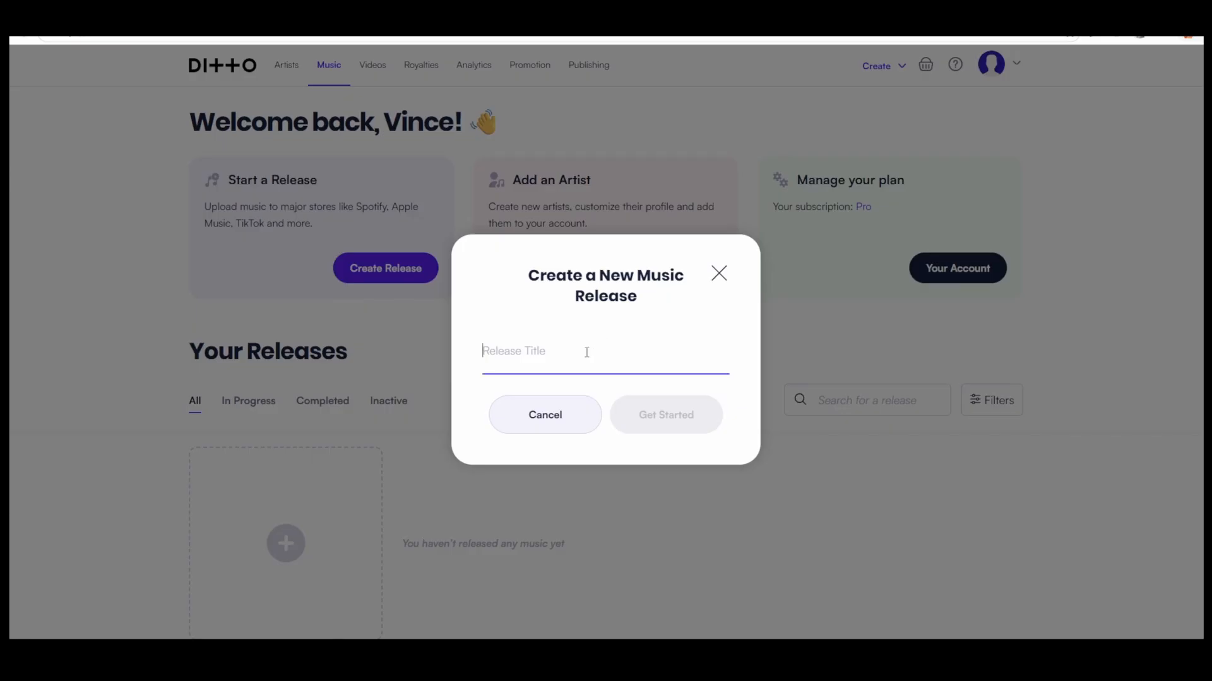
type("Closer")
left_click(691, 414)
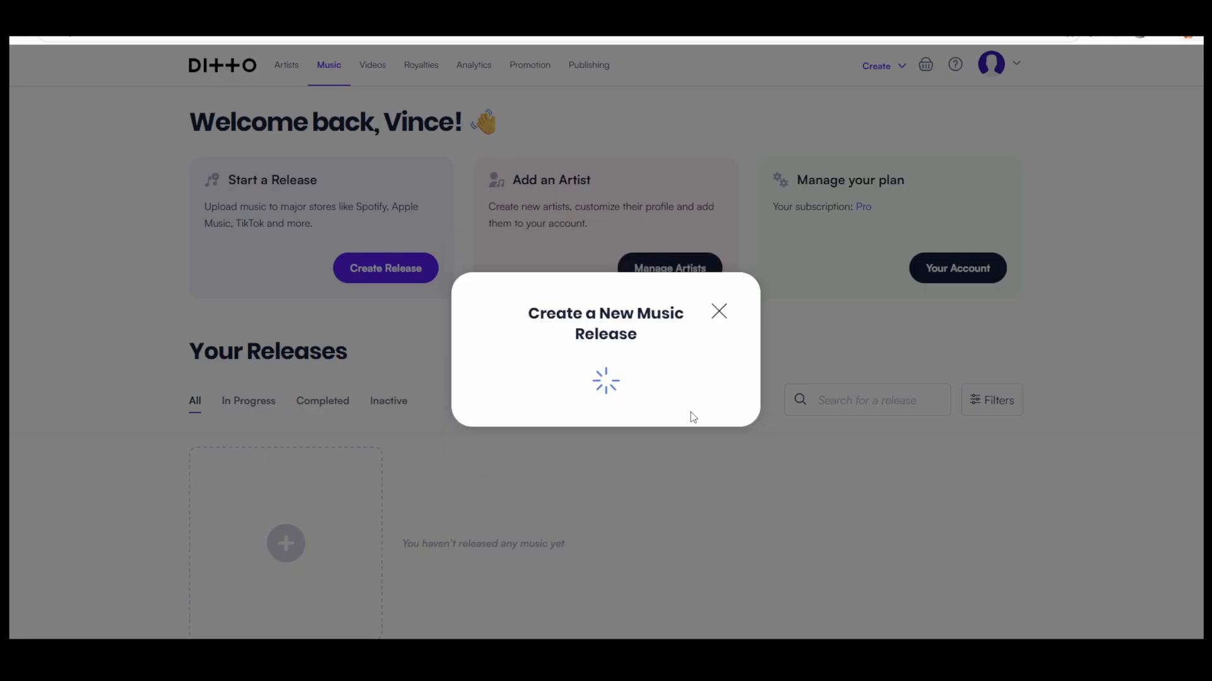
Upload the audio file "closer" as the release's track, acknowledging the license notice, and proceed to the artwork without a license
left_click(282, 109)
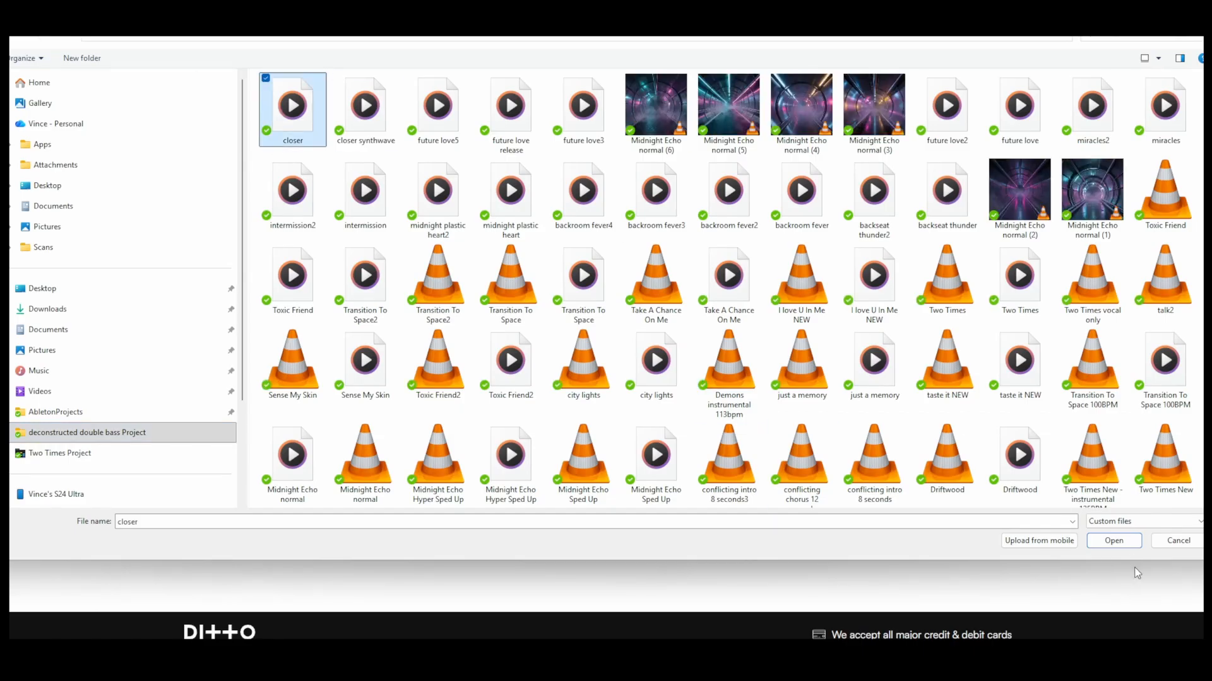
left_click(1101, 544)
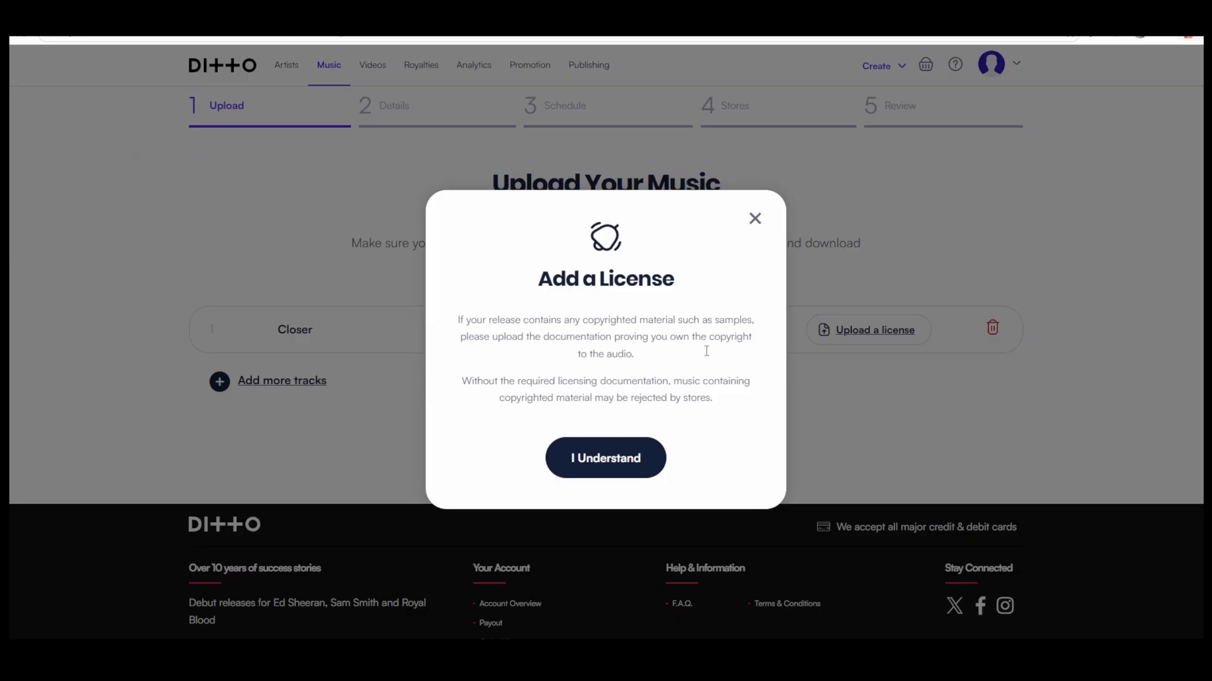
left_click(622, 453)
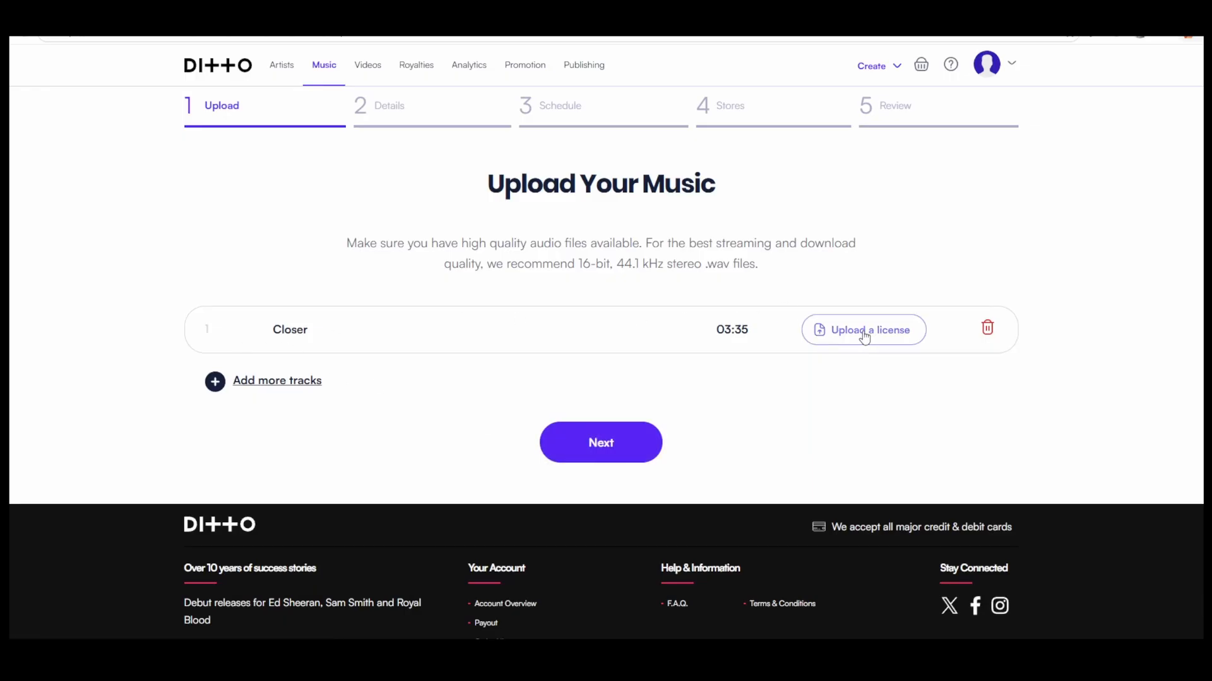
left_click(595, 447)
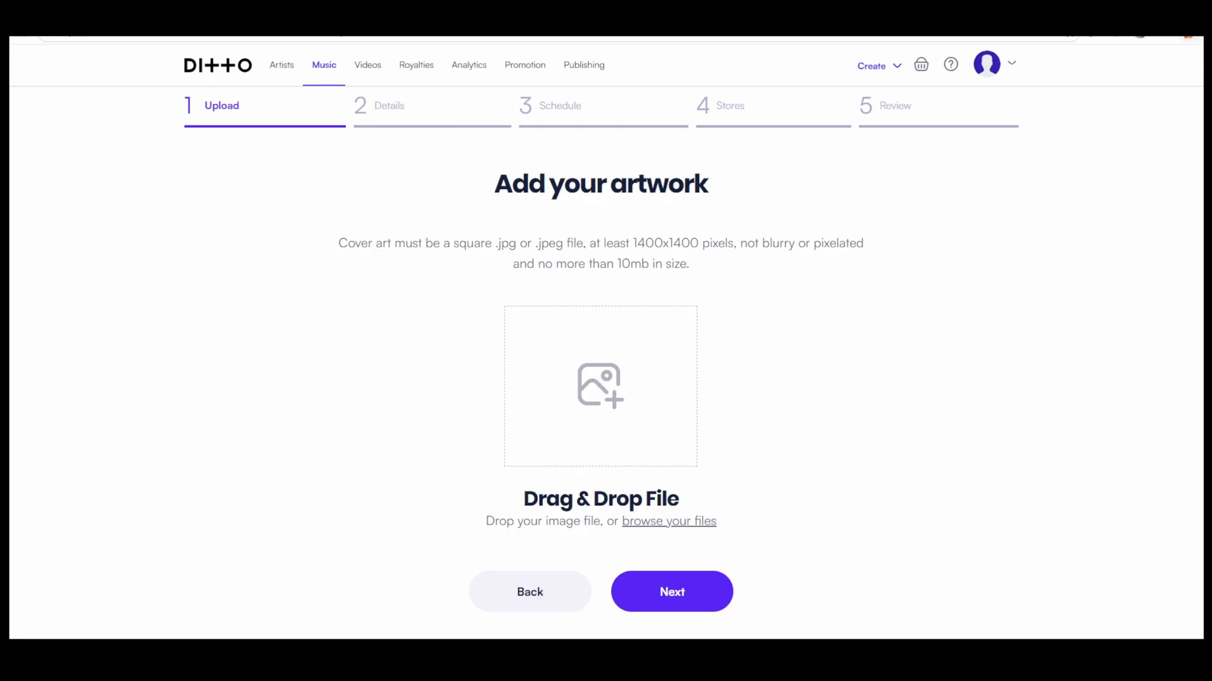
Add the image "closer 14001400" as the release's cover art and confirm that it meets the artwork requirements
key("alt+Left")
left_click(616, 392)
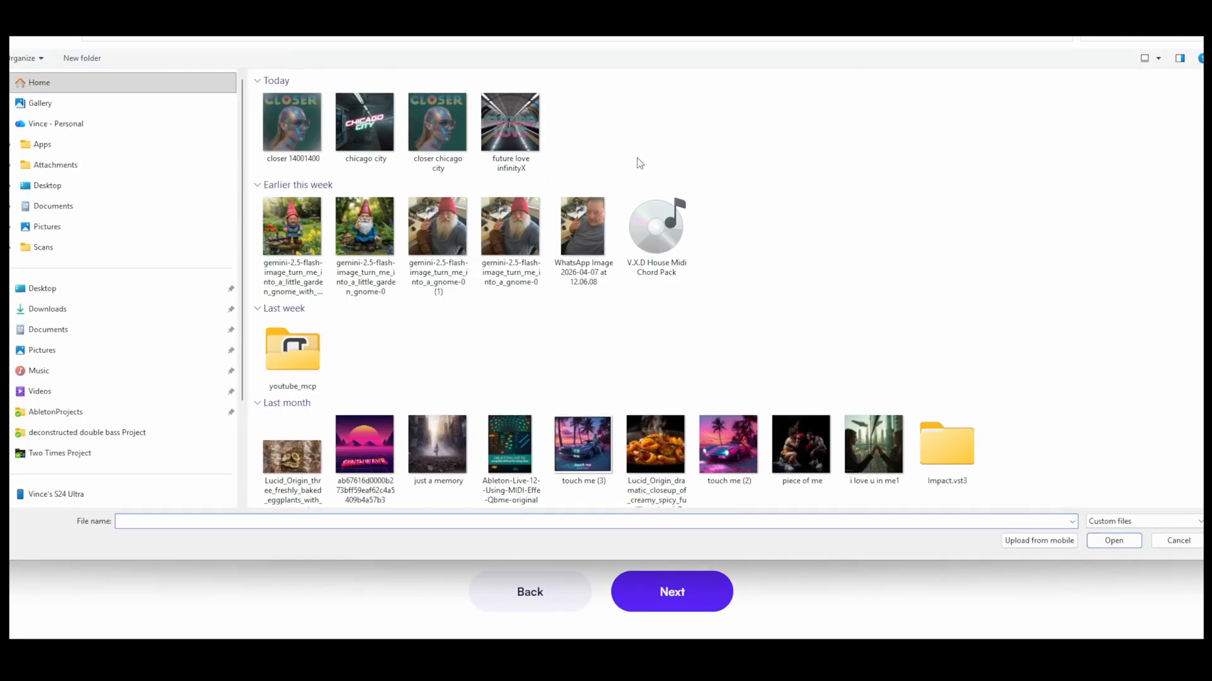
double_click(305, 132)
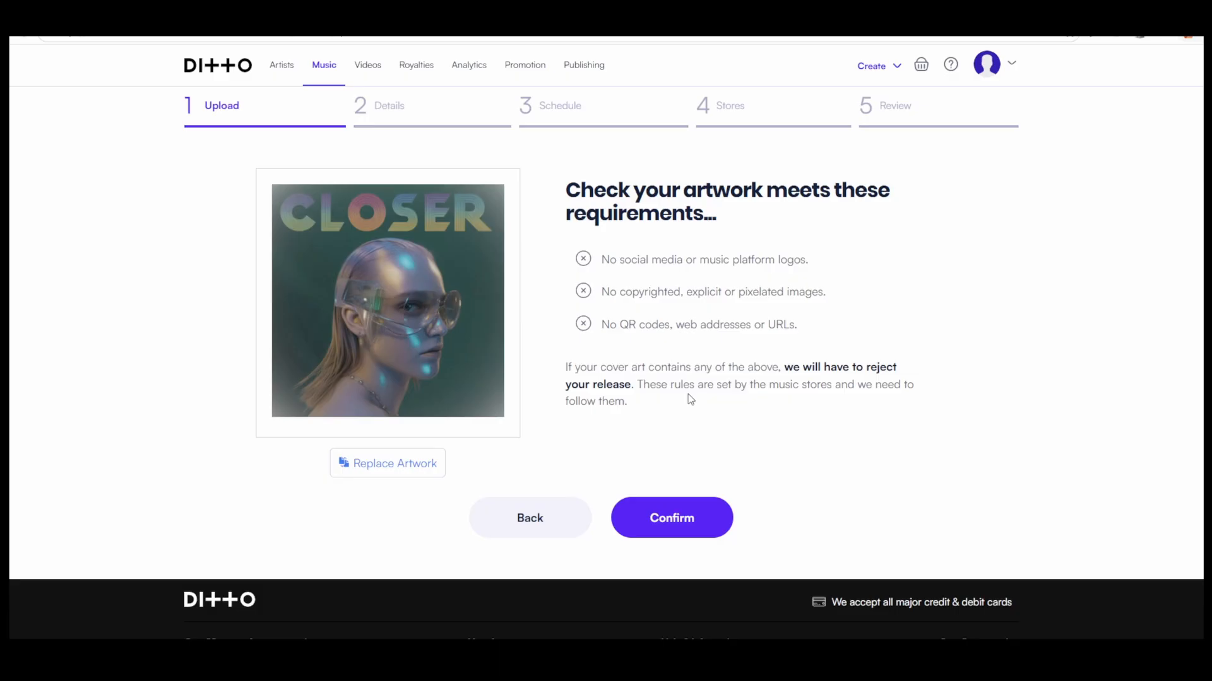
left_click(705, 532)
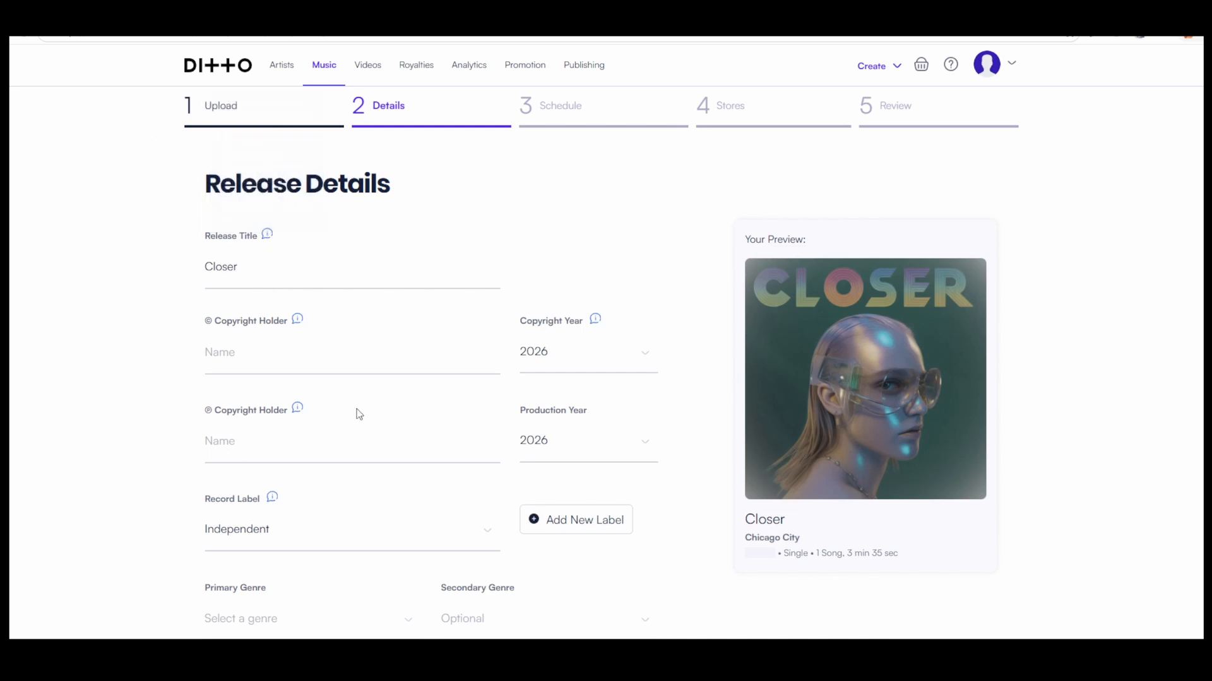
Enter "VXD Music" as both the © and ℗ copyright holder in the release details
mouse_move(265, 232)
mouse_move(297, 320)
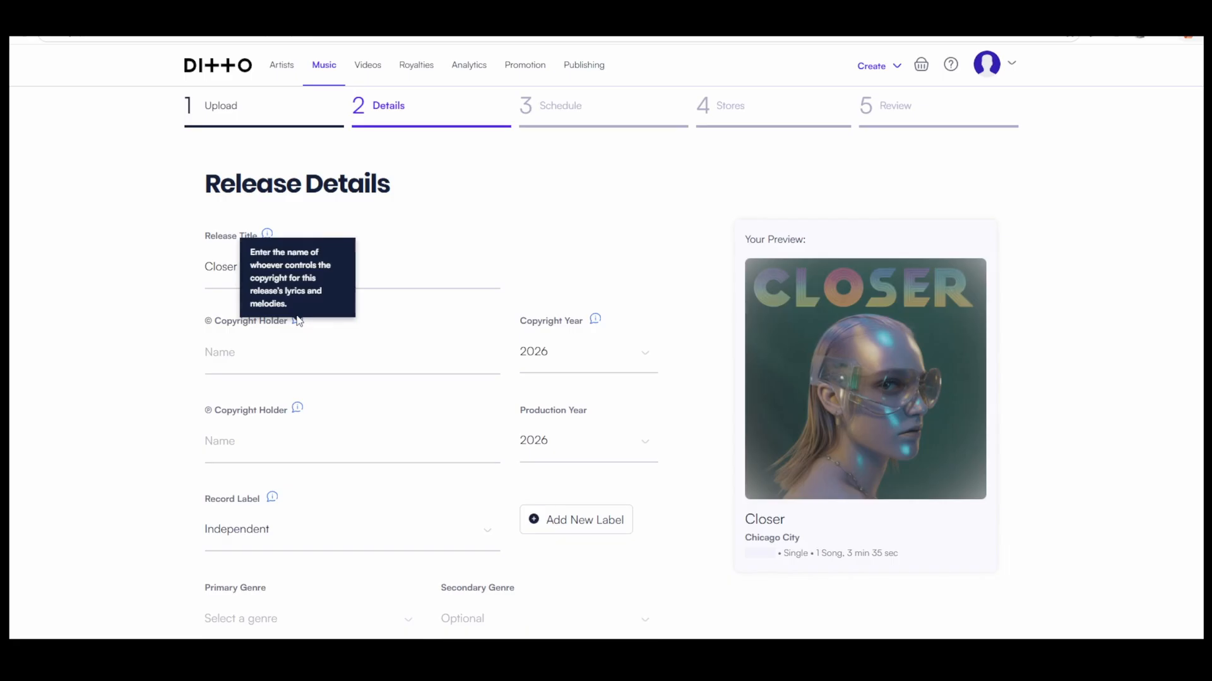
left_click(247, 353)
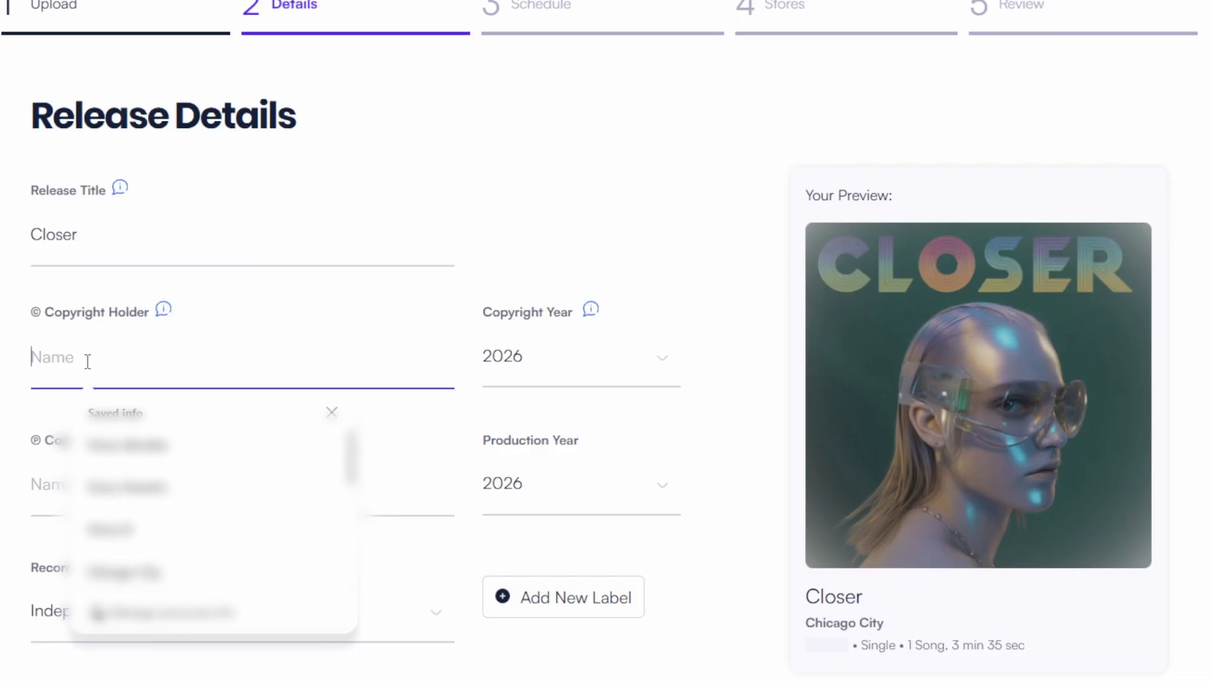
type("VXD Mus")
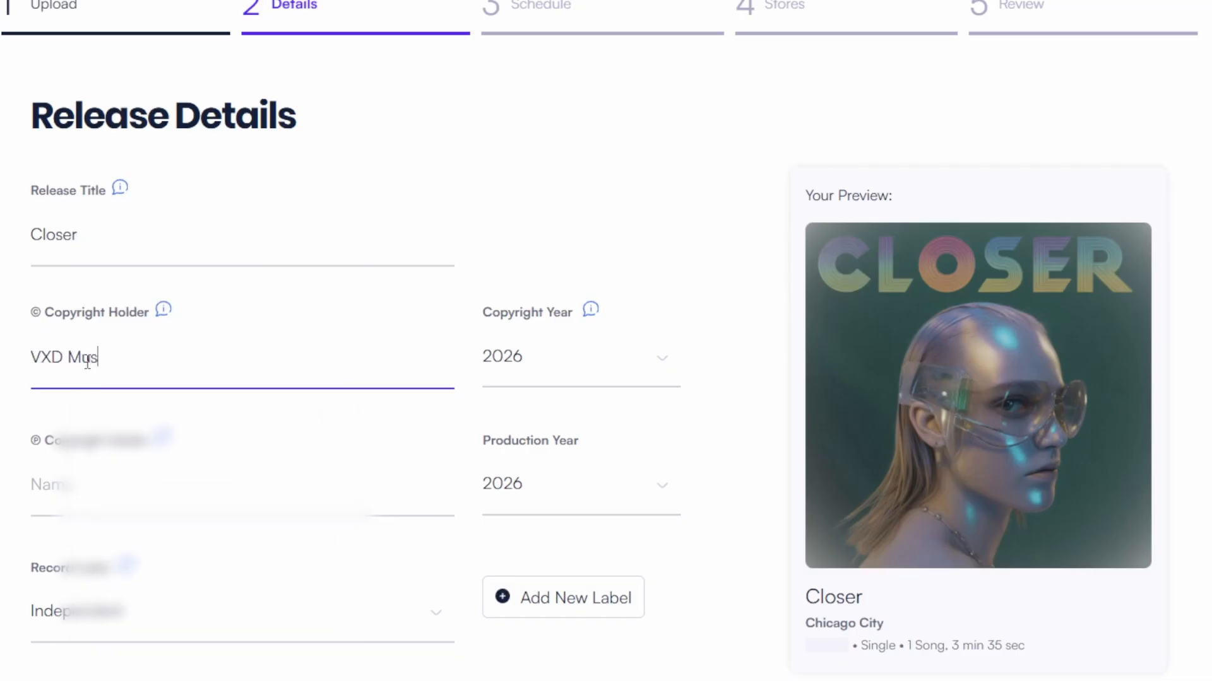
type("ic")
key("ctrl+a")
key("ctrl+c")
mouse_move(163, 435)
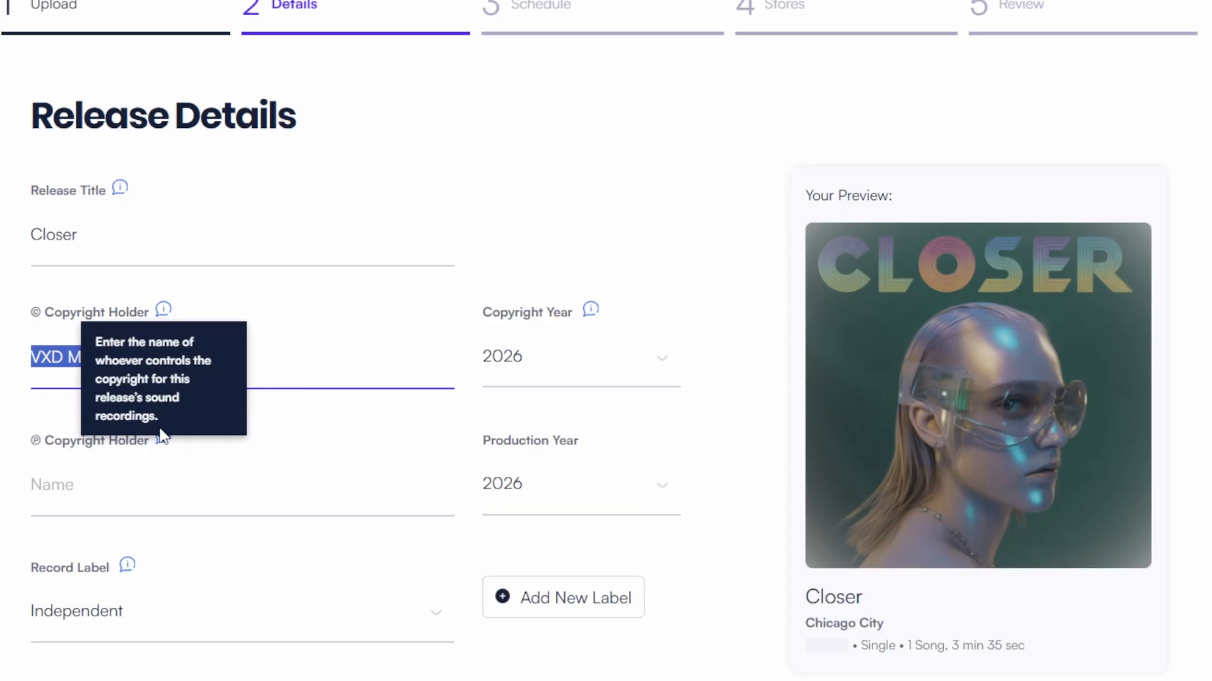
left_click(95, 501)
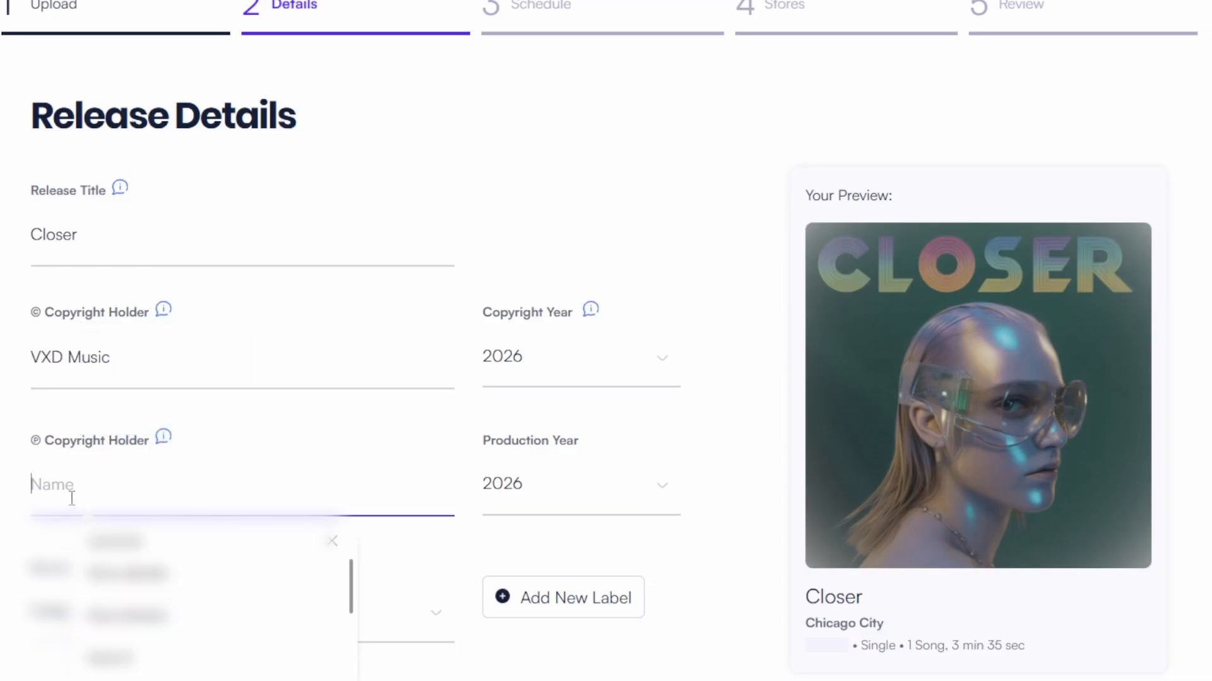
key("ctrl+v")
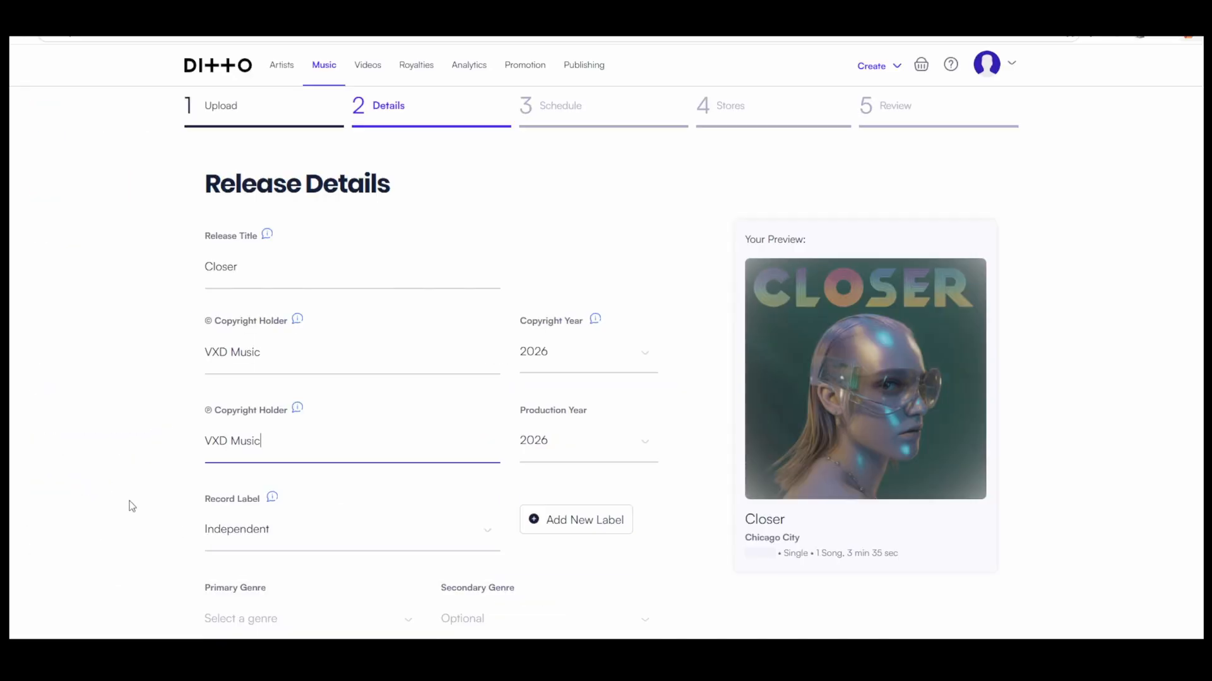
Set the release's primary genre to Electronic
scroll(149, 488, "down", 3)
left_click(313, 422)
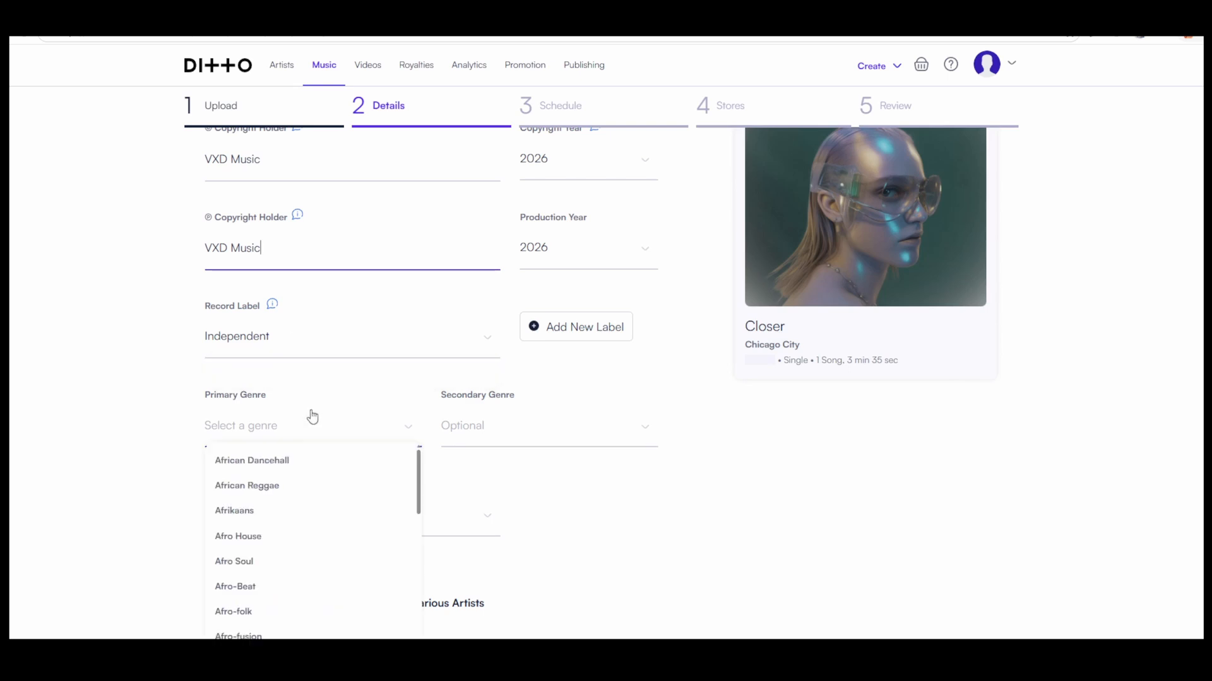
left_click(155, 435)
scroll(154, 435, "down", 4)
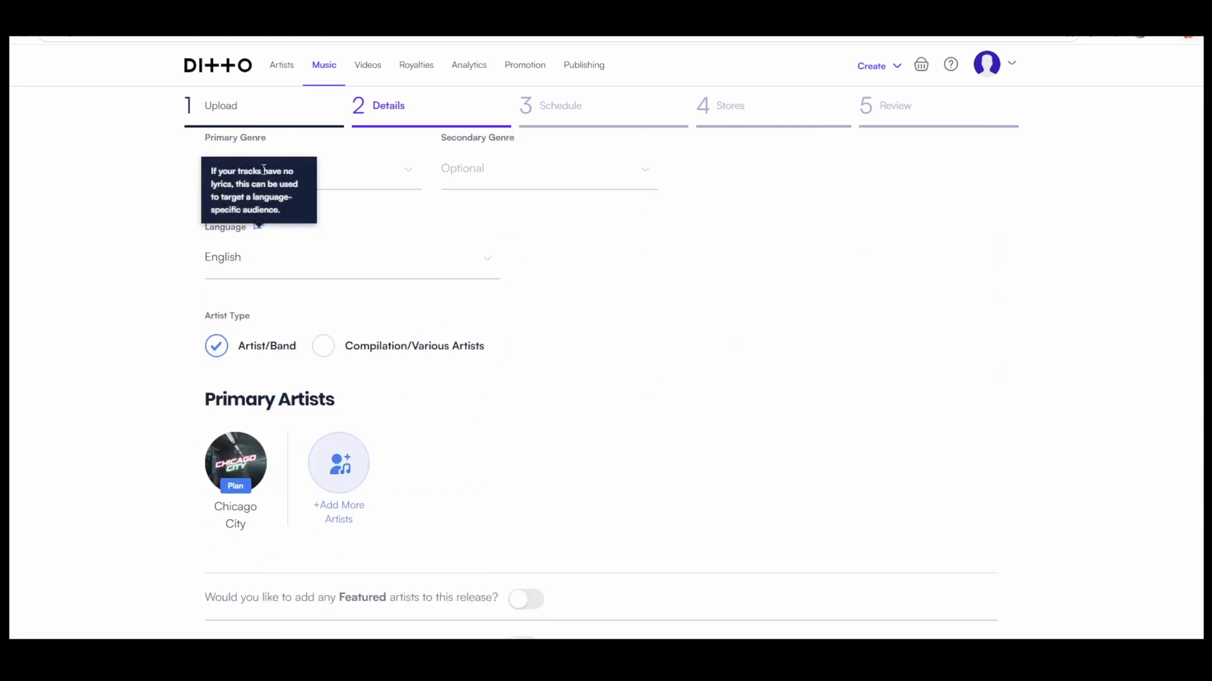
left_click(350, 165)
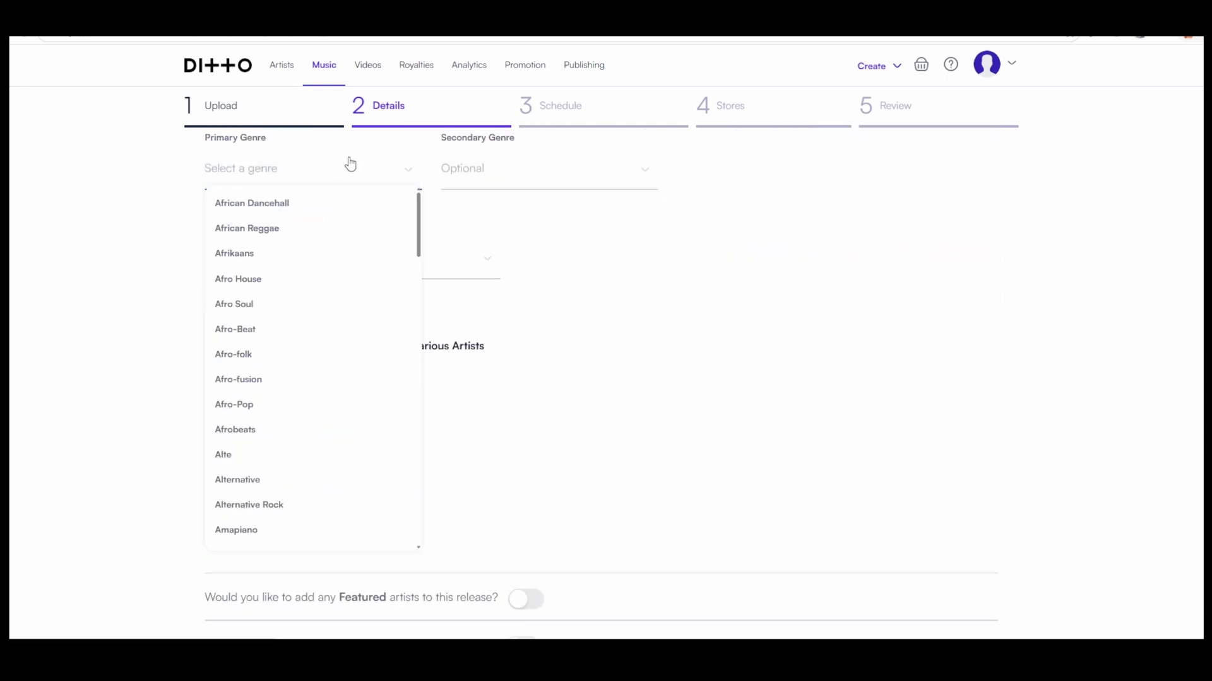
scroll(330, 398, "down", 4)
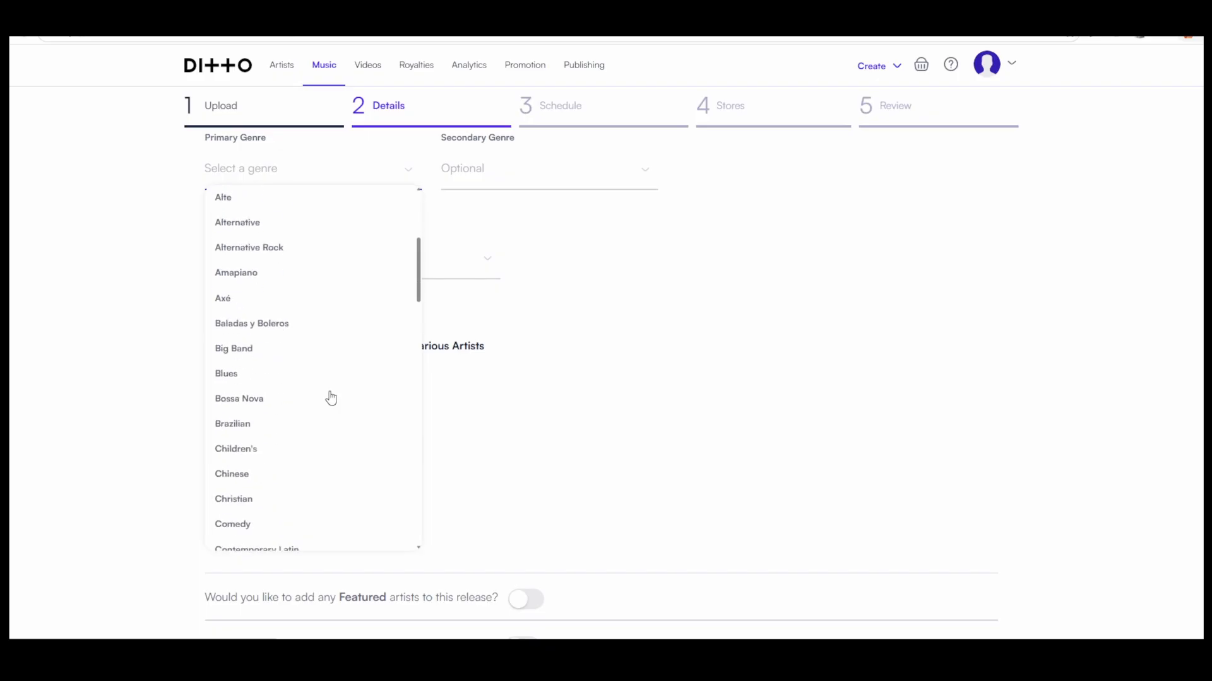
scroll(288, 382, "down", 4)
left_click(285, 355)
Set the release's secondary genre to Pop
left_click(494, 173)
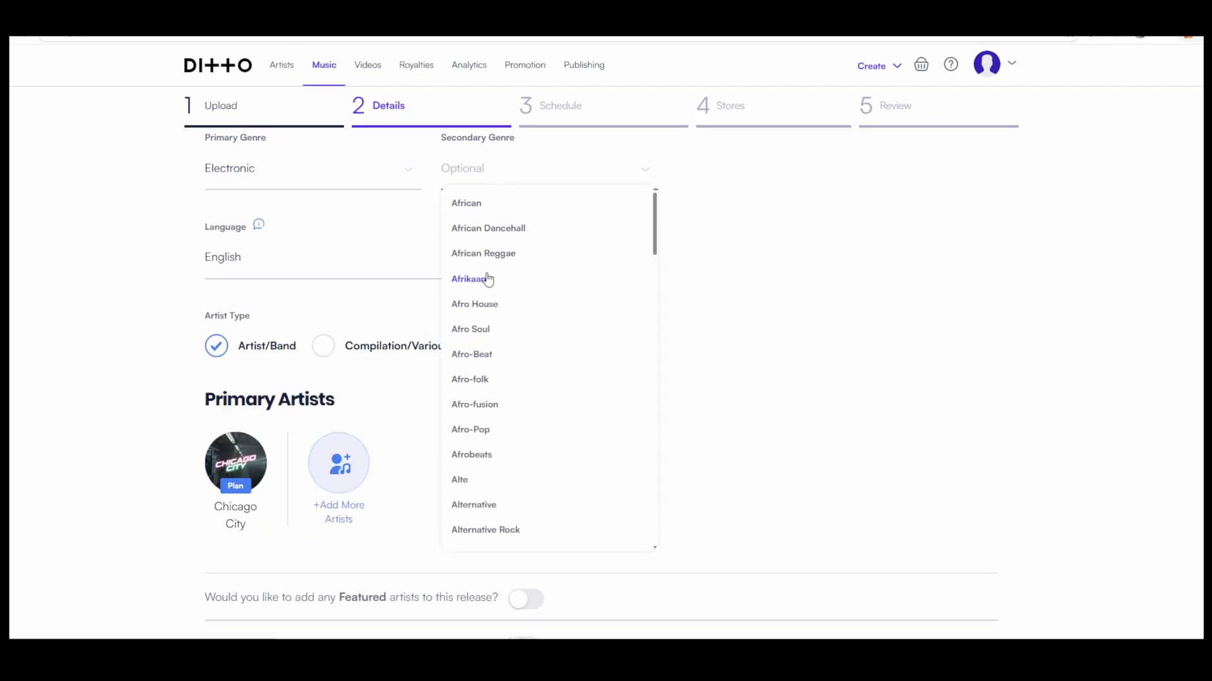
scroll(555, 429, "down", 5)
scroll(558, 434, "down", 20)
scroll(494, 400, "up", 8)
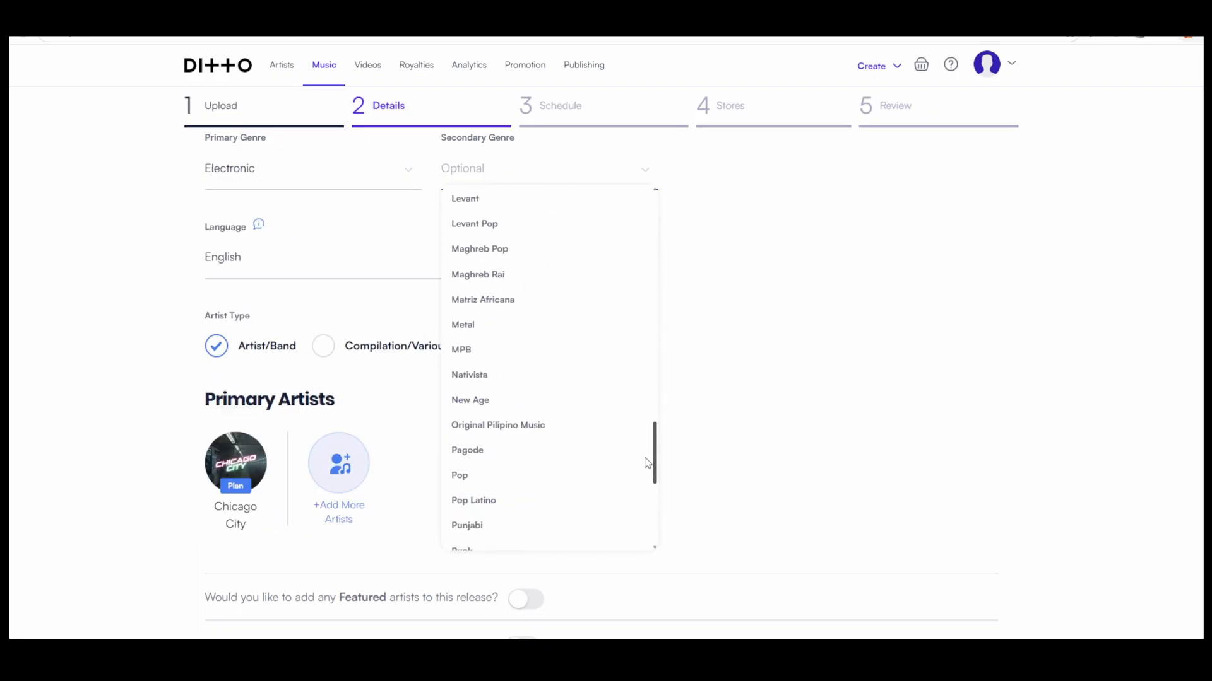
scroll(580, 422, "down", 1)
left_click(472, 414)
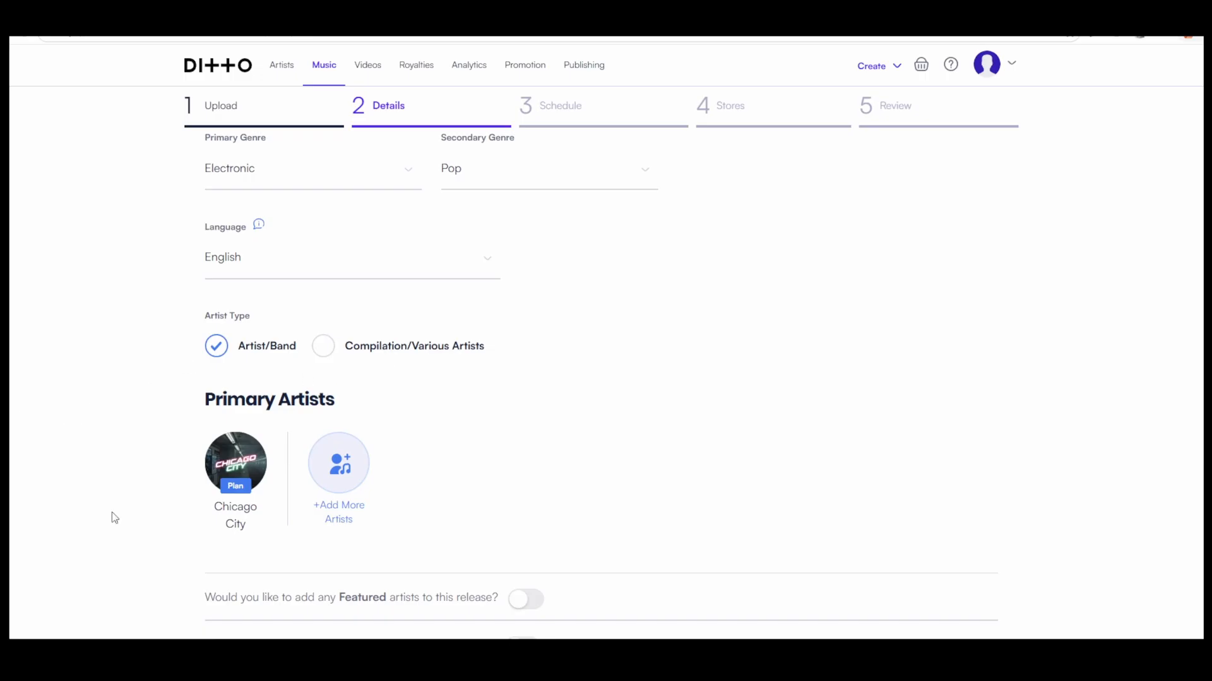
Switch the release's featured artists option on and off again to view its section
scroll(53, 517, "down", 3)
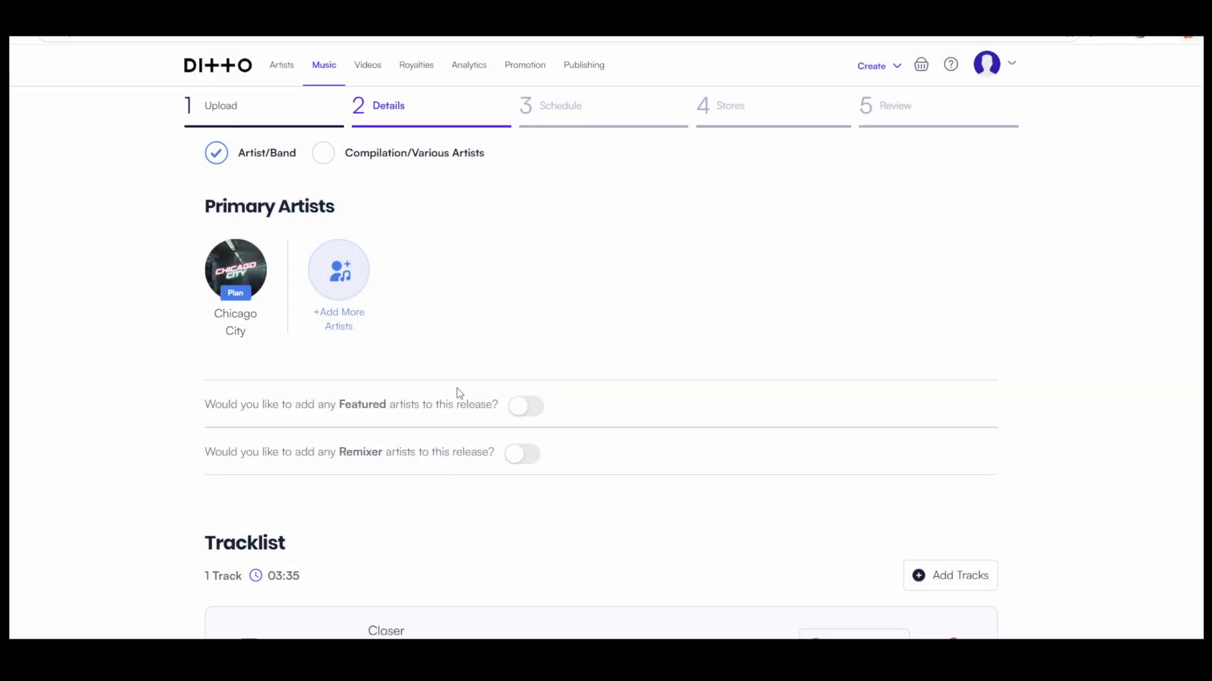
left_click(527, 413)
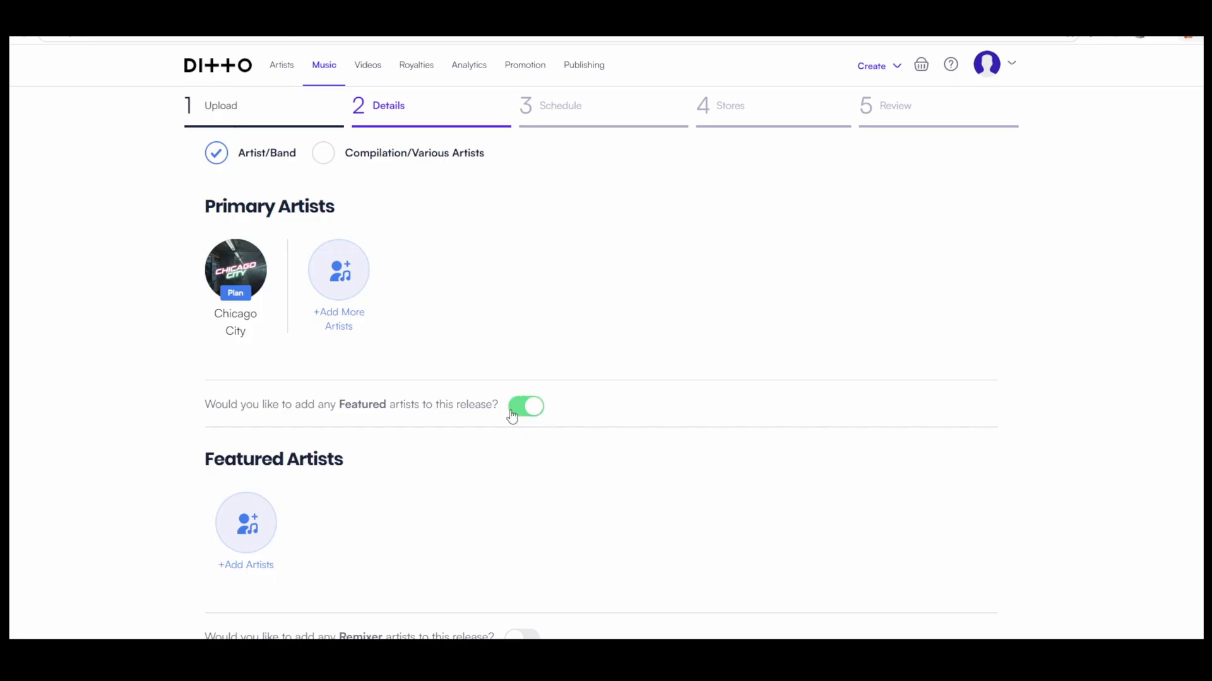
left_click(512, 415)
Set the 30-second track preview of Closer to start at 00:34, playing the preview to check the start point
scroll(508, 406, "down", 3)
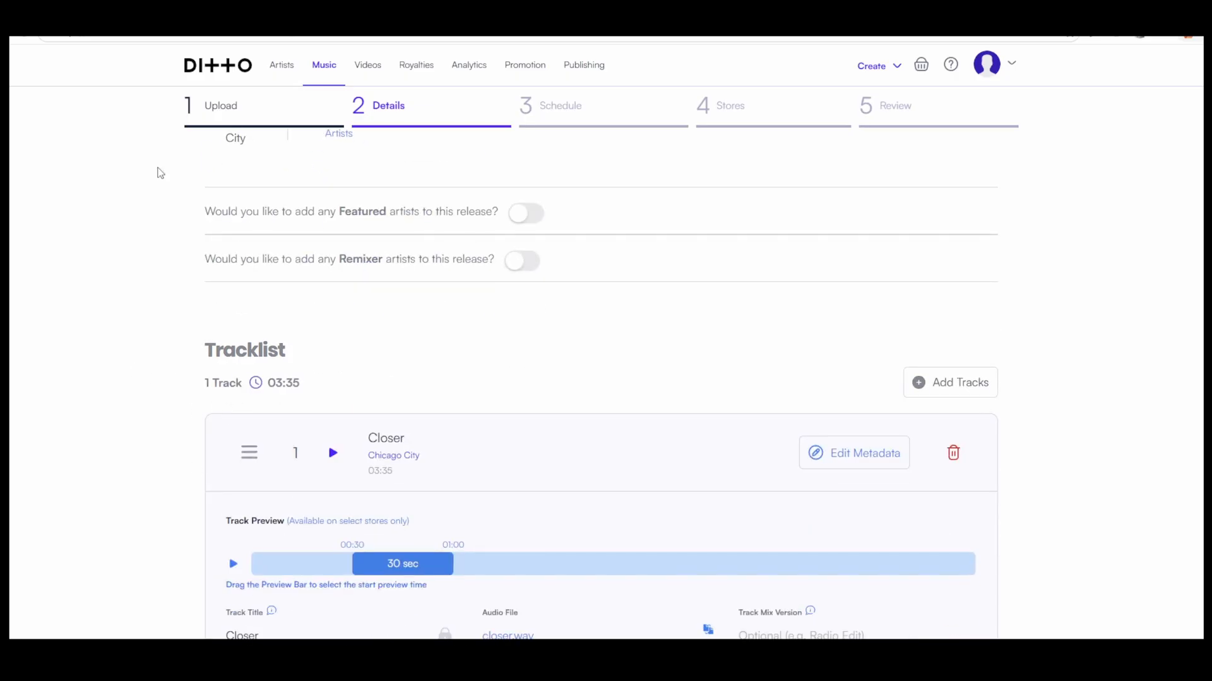
scroll(250, 282, "down", 3)
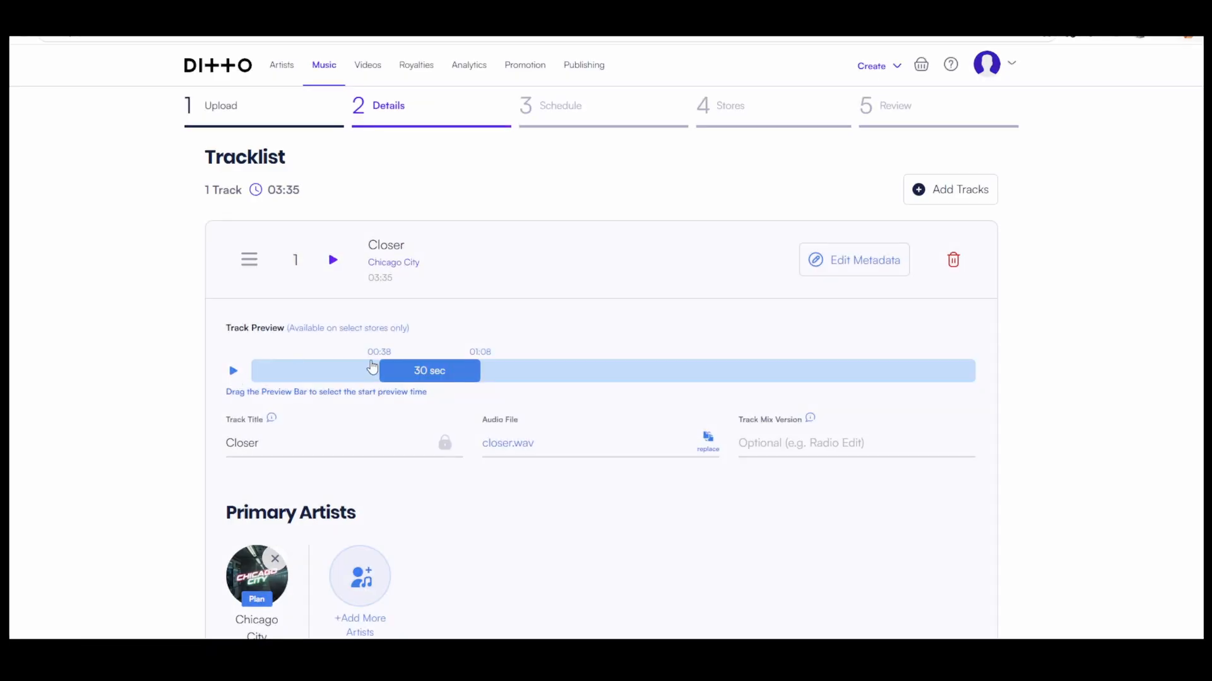
left_click(233, 371)
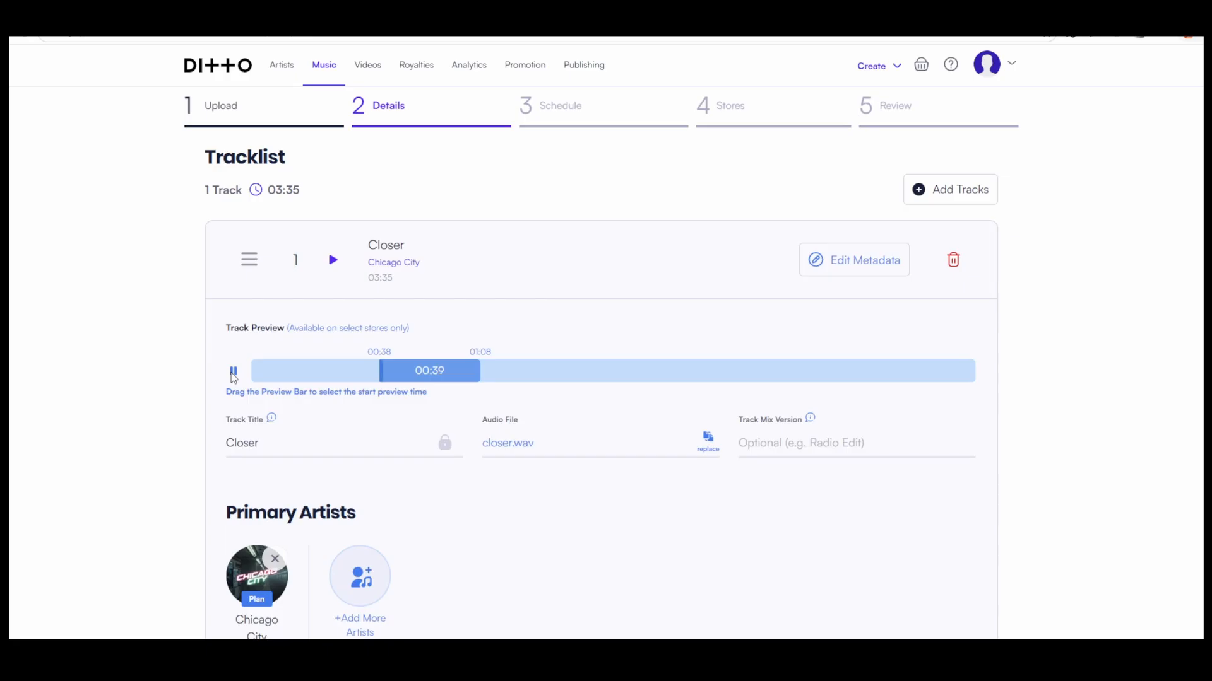
left_click(233, 372)
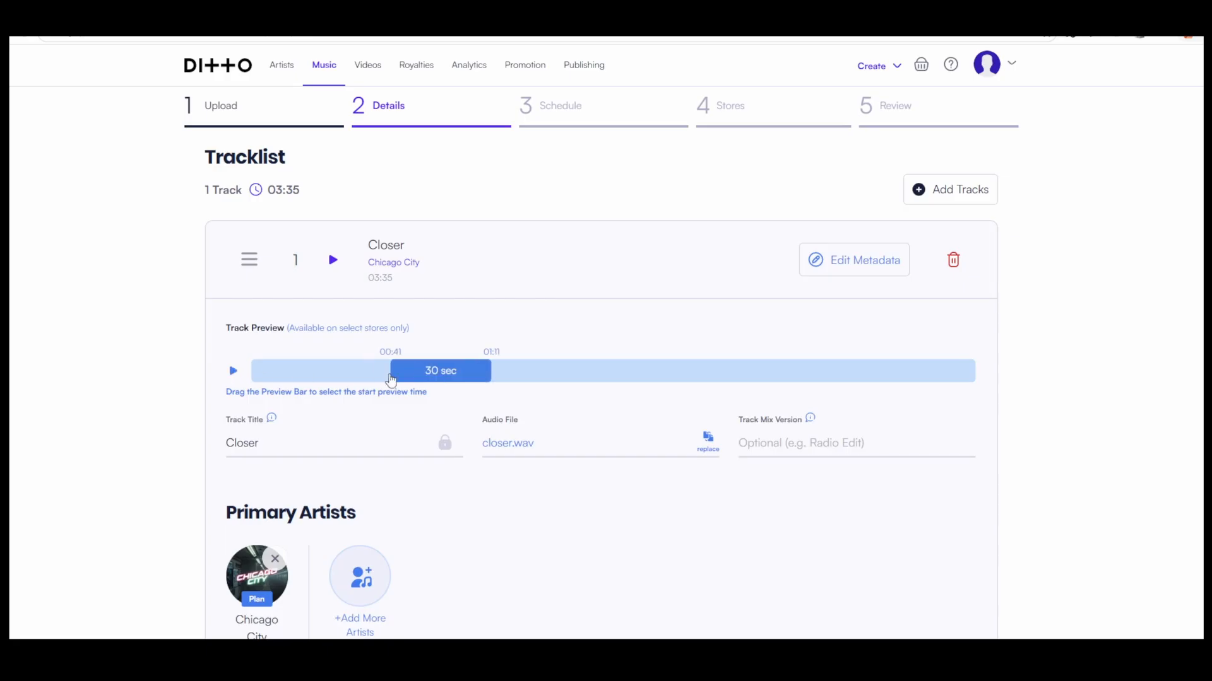
left_click(231, 373)
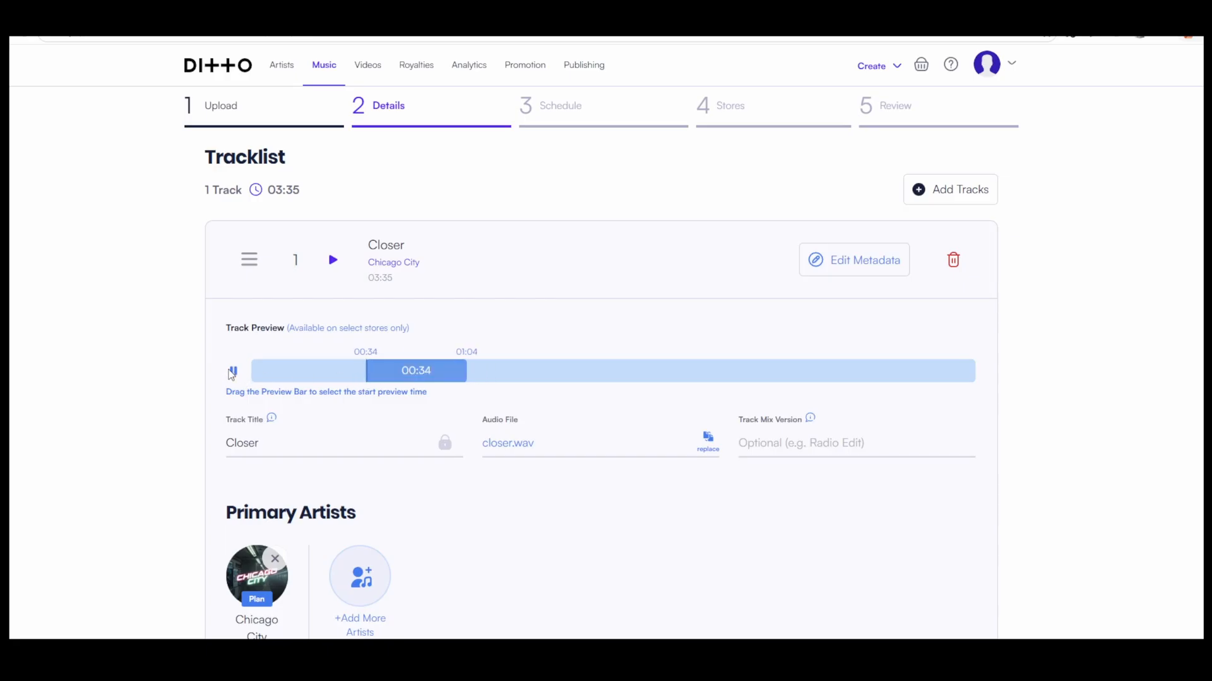
left_click(232, 373)
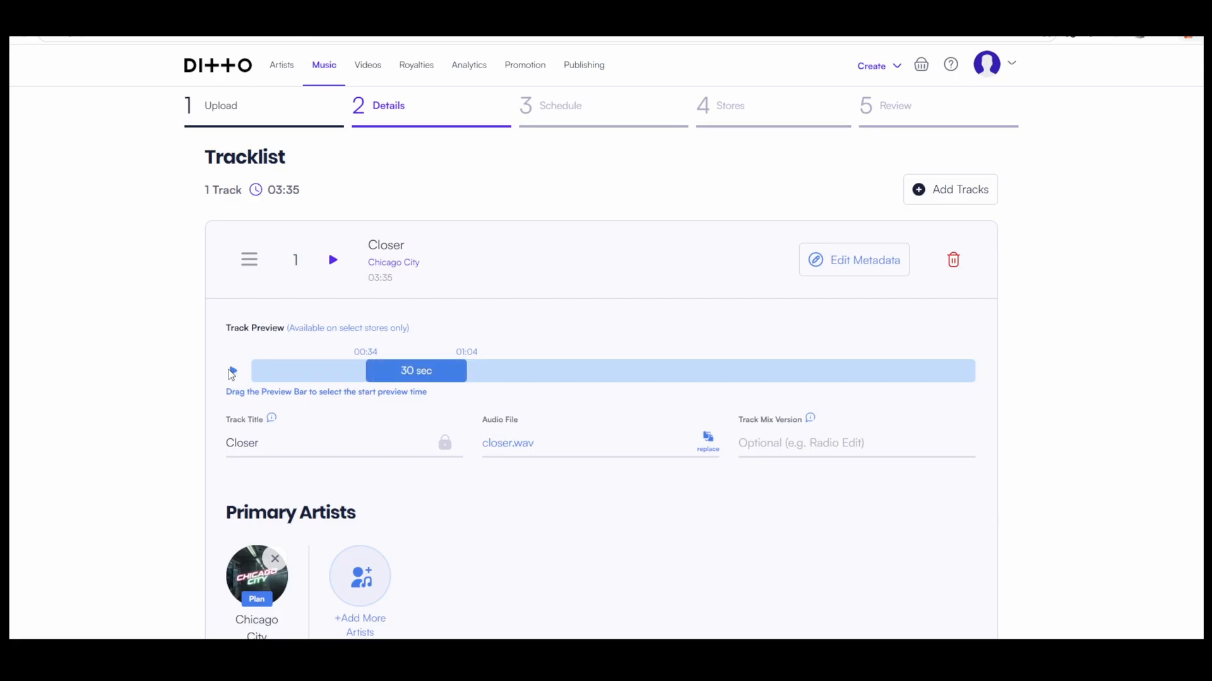
Enter VXD Music as the holder of both copyrights for the track Closer
scroll(843, 391, "down", 2)
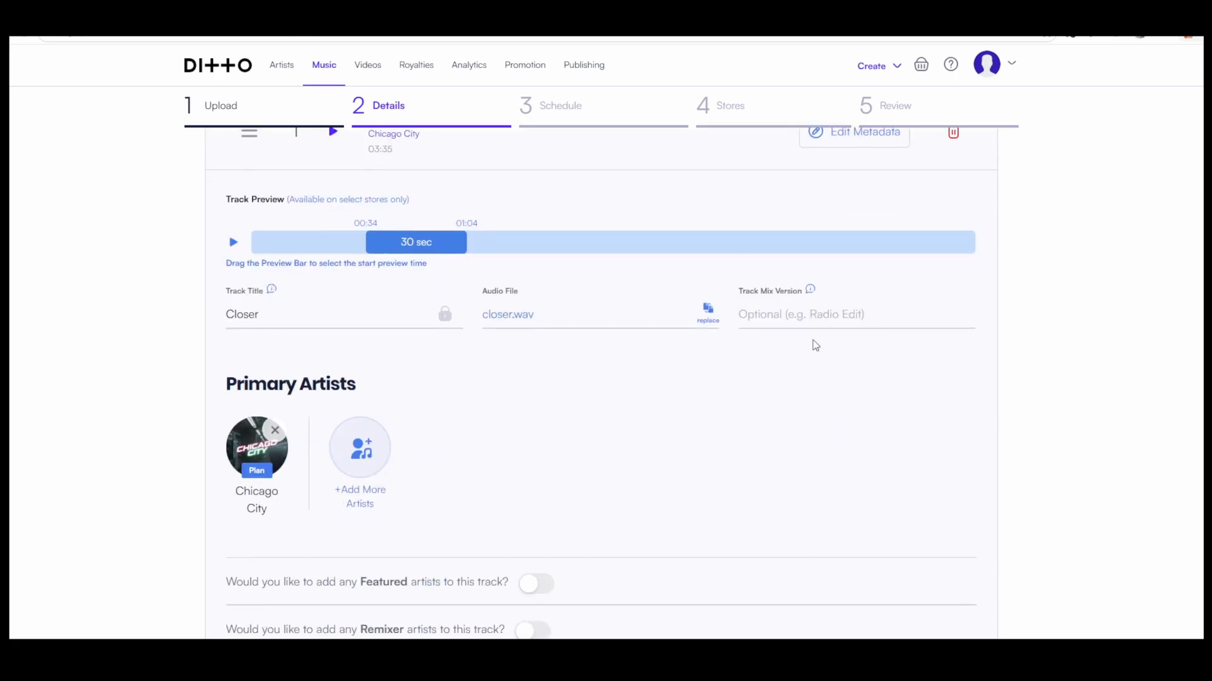
mouse_move(810, 293)
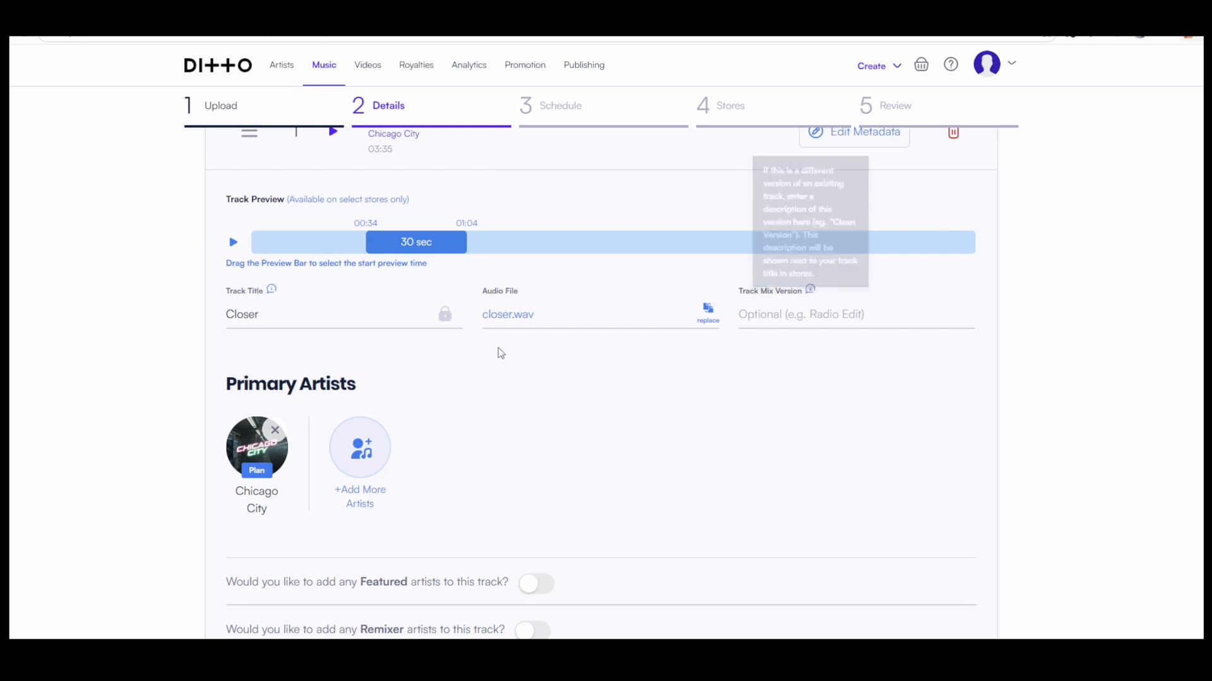
scroll(498, 354, "down", 4)
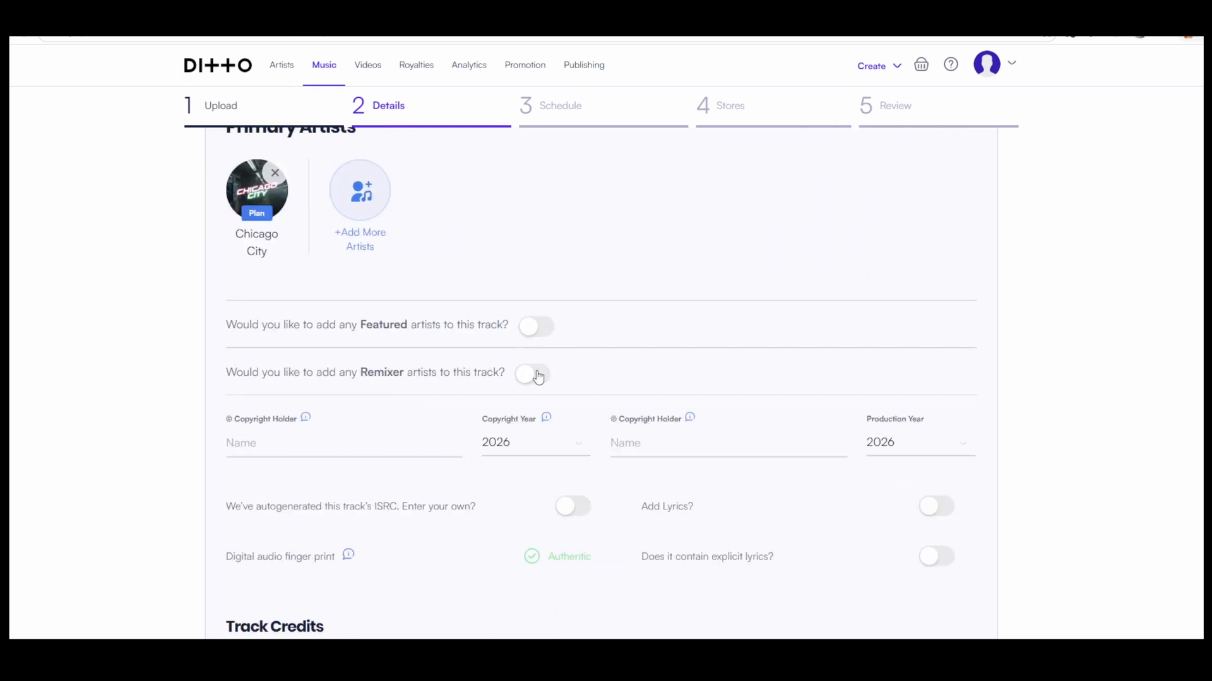
scroll(492, 381, "down", 2)
left_click(460, 317)
type("VXD Music")
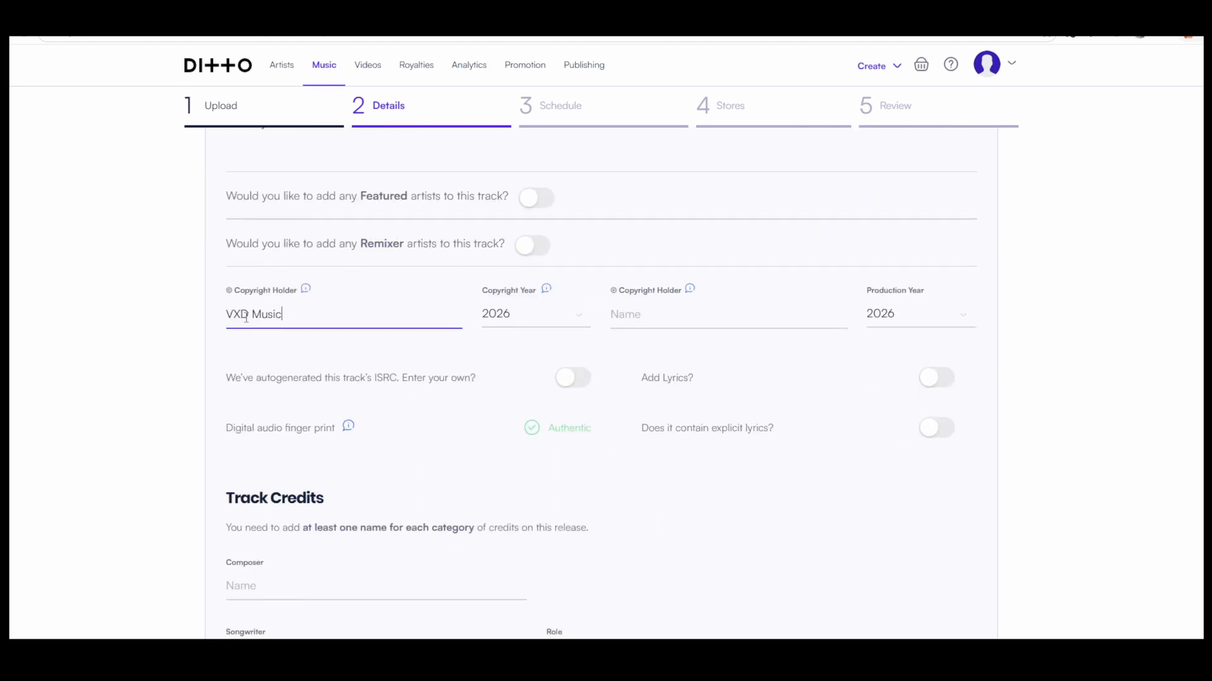
left_click(544, 320)
left_click(555, 324)
left_click(645, 313)
type("VXD Music")
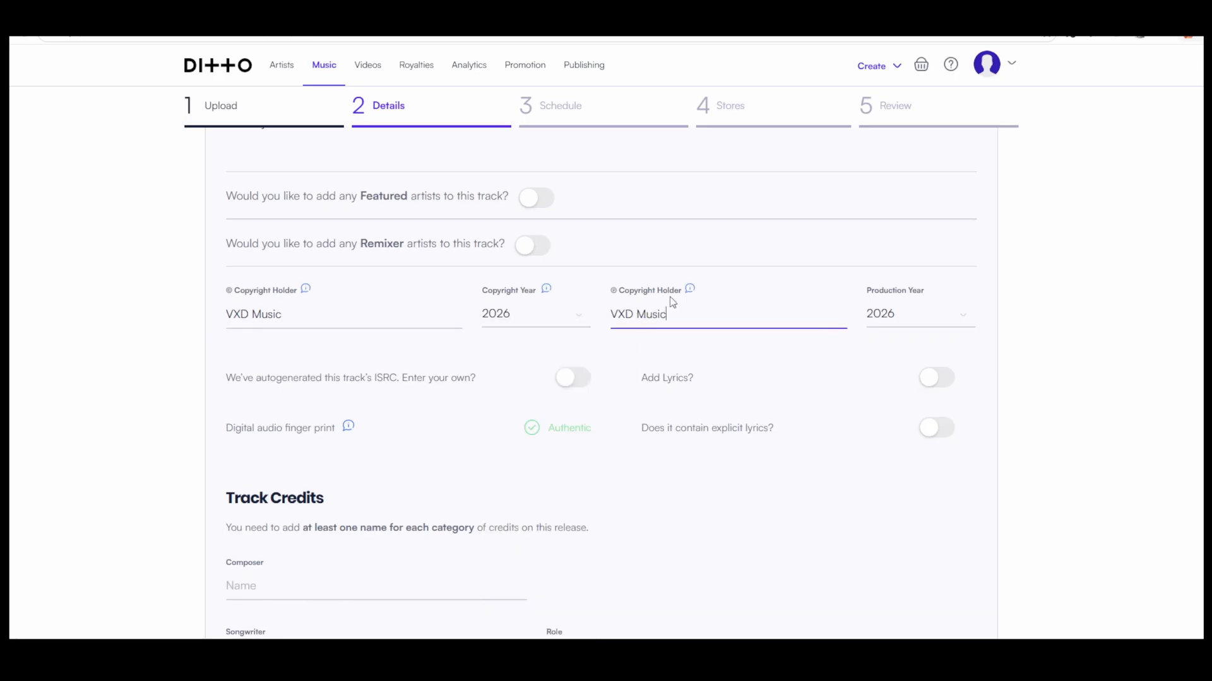
mouse_move(309, 292)
Switch the track's explicit lyrics option on and off again
scroll(206, 375, "down", 2)
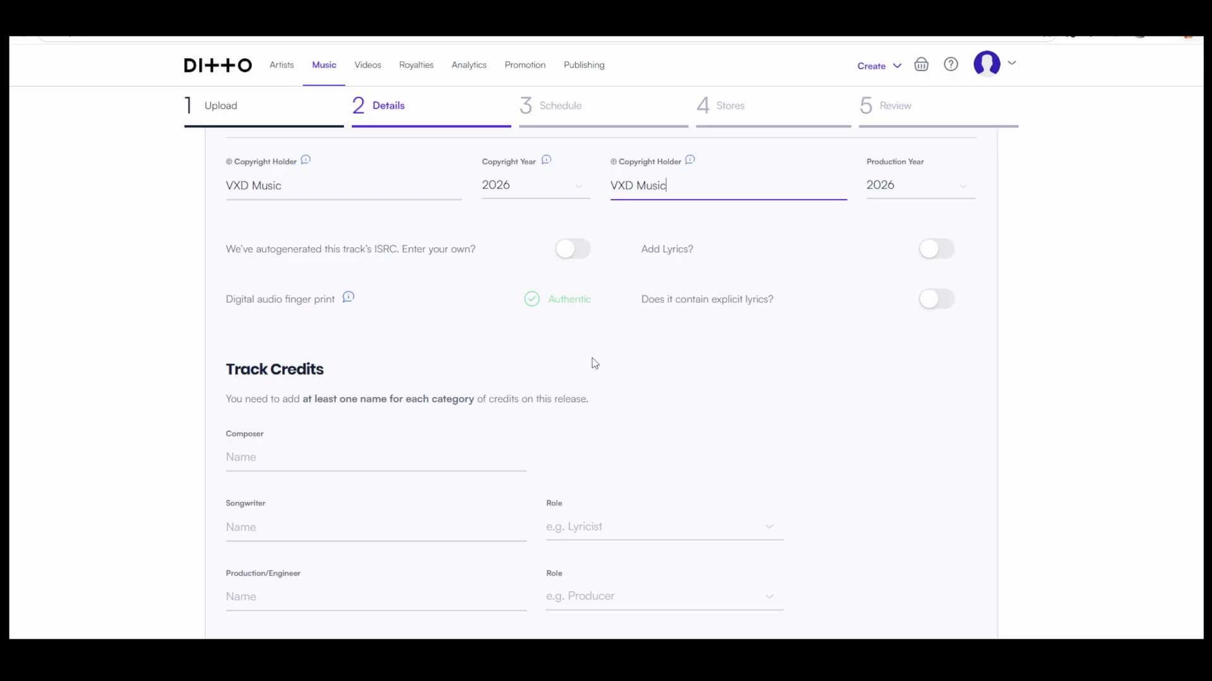
scroll(592, 358, "down", 1)
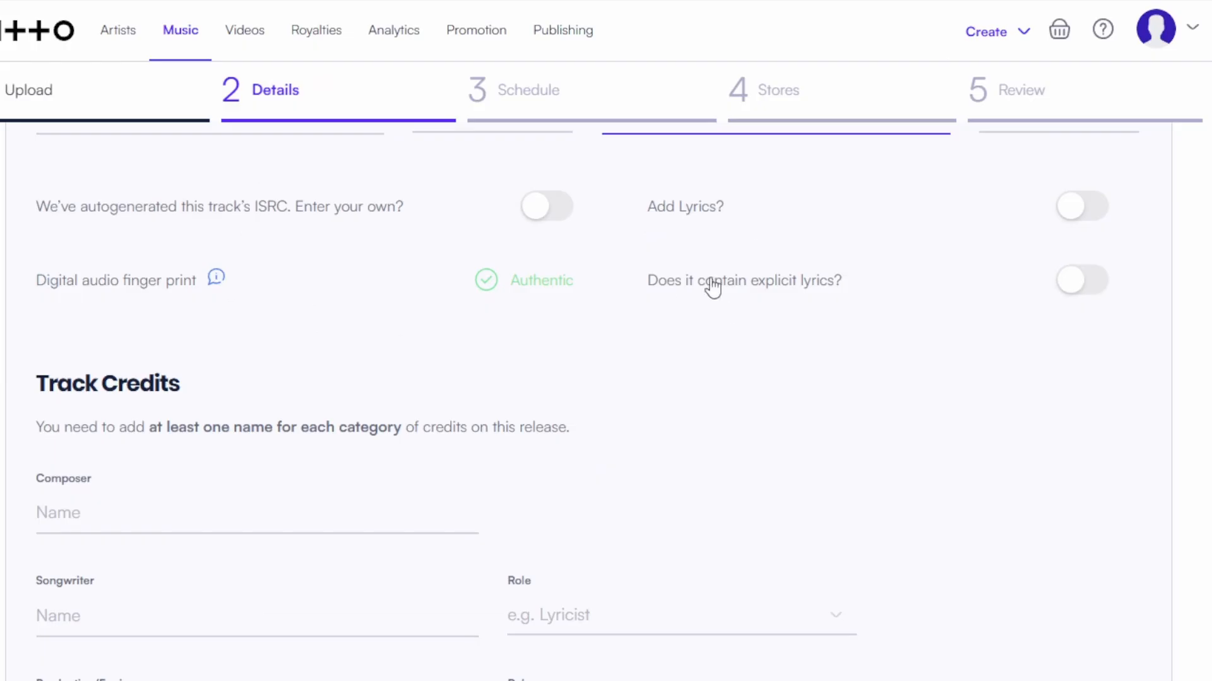
left_click(1091, 286)
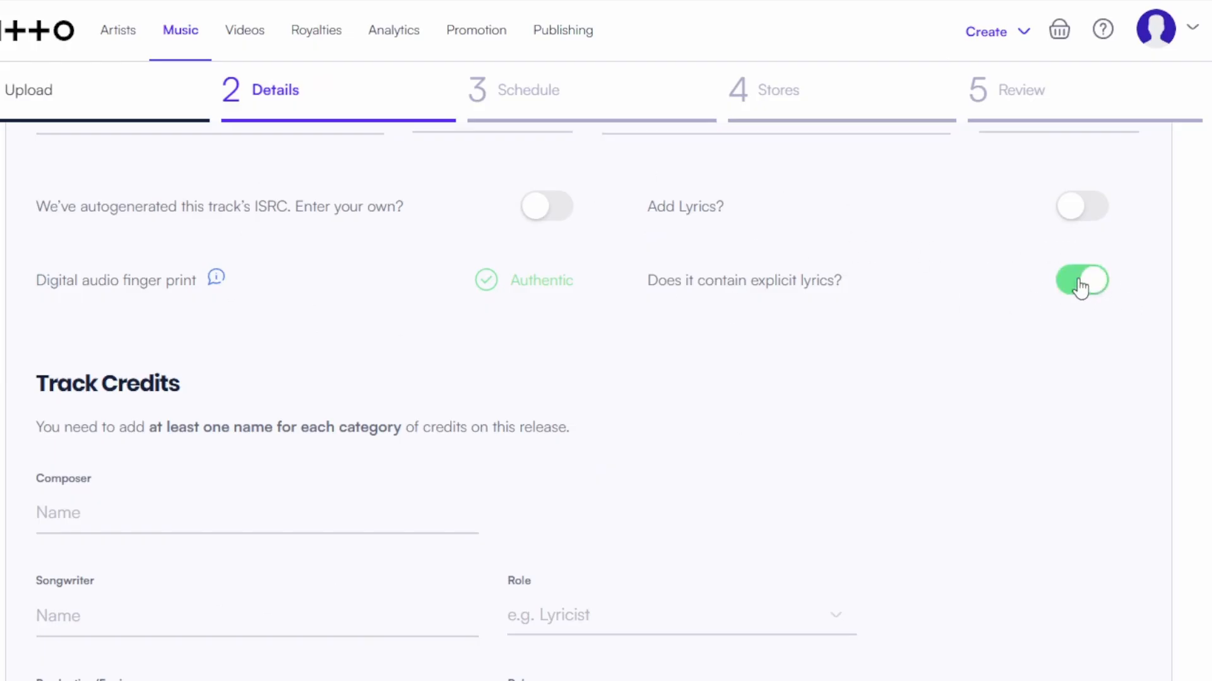
left_click(1081, 289)
Fill in the contributor's name as composer, songwriter, production/engineer and performer in the track credits
left_click(187, 428)
type("Vince D")
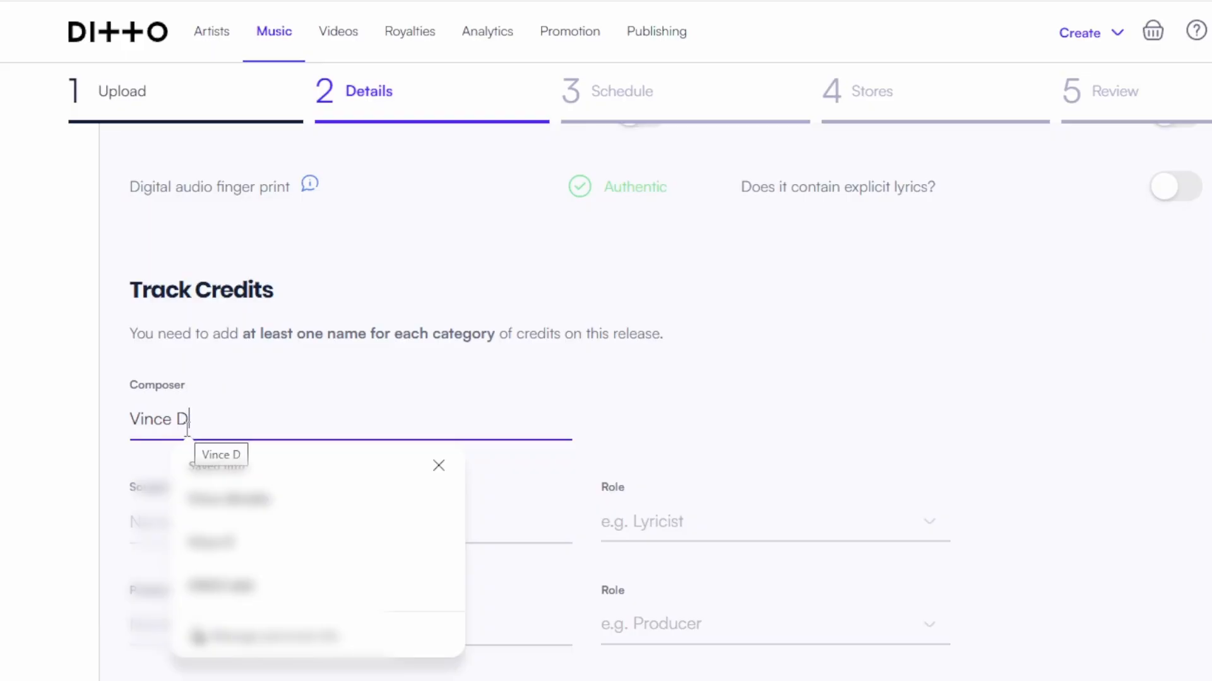
left_click(244, 530)
type("Vince D")
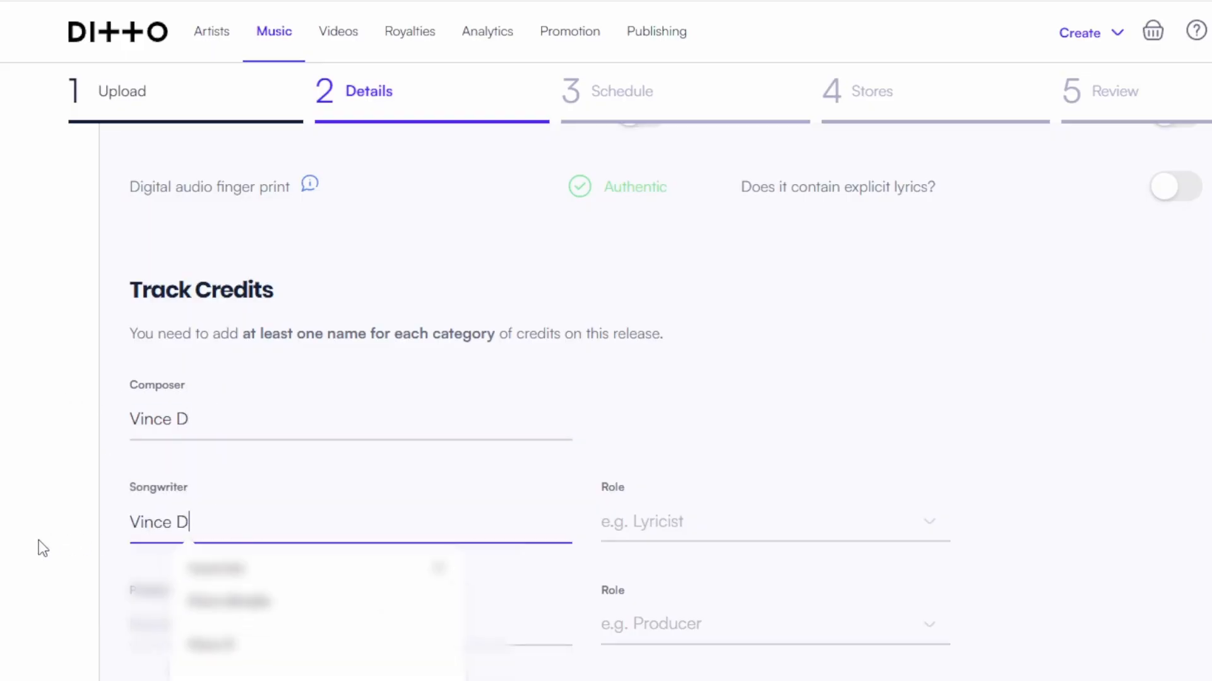
type("Vince D")
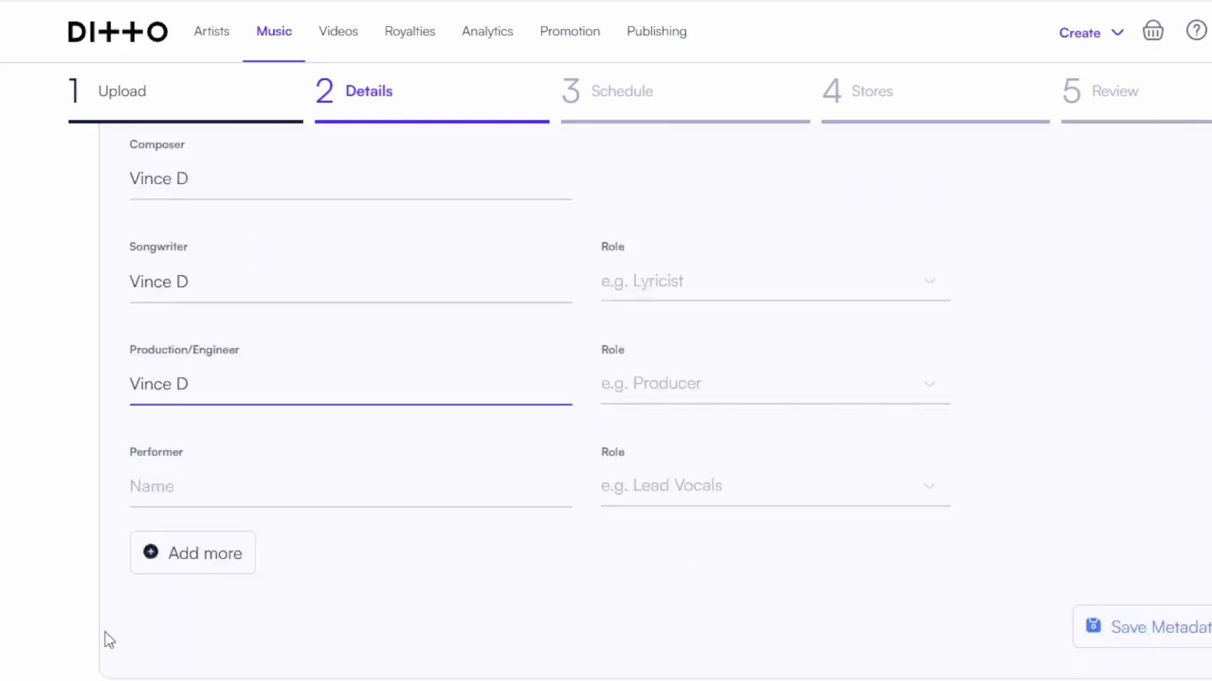
scroll(106, 638, "down", 1)
type("Vince D")
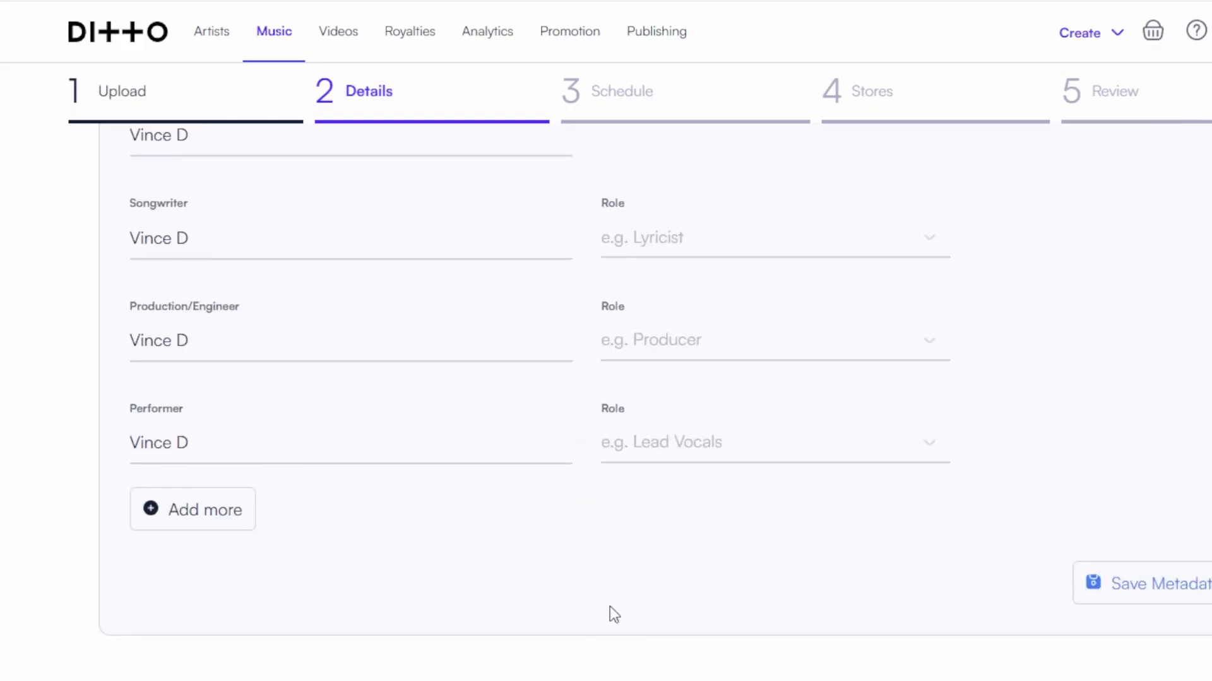
Set the credit roles to Lead Vocals for the performer, Producer for production/engineer and Lyricist for the songwriter
left_click(671, 450)
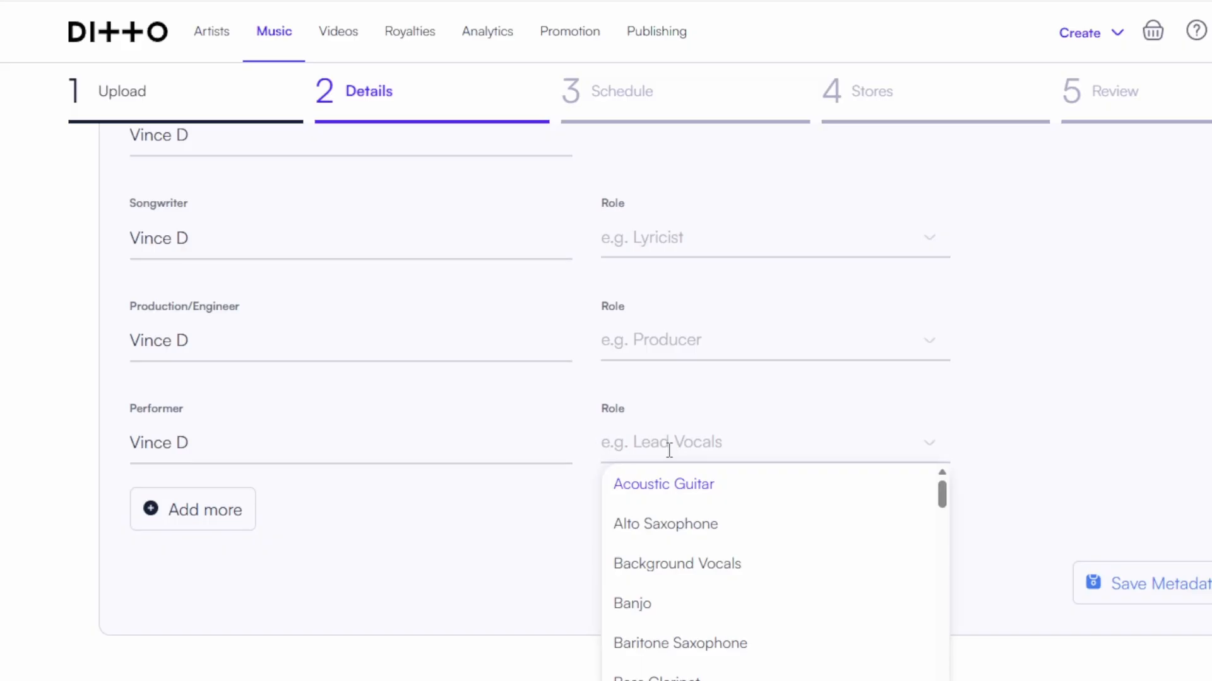
type("vocal")
key("Return")
left_click(662, 340)
type("pro")
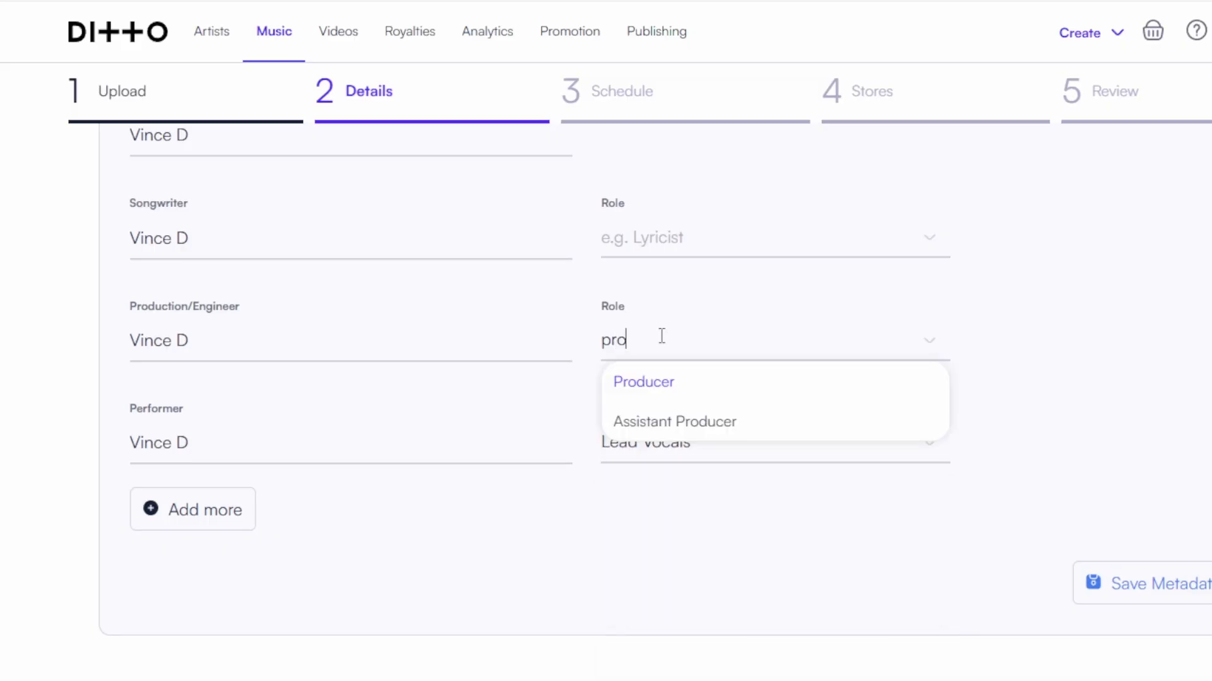
key("Tab")
left_click(646, 233)
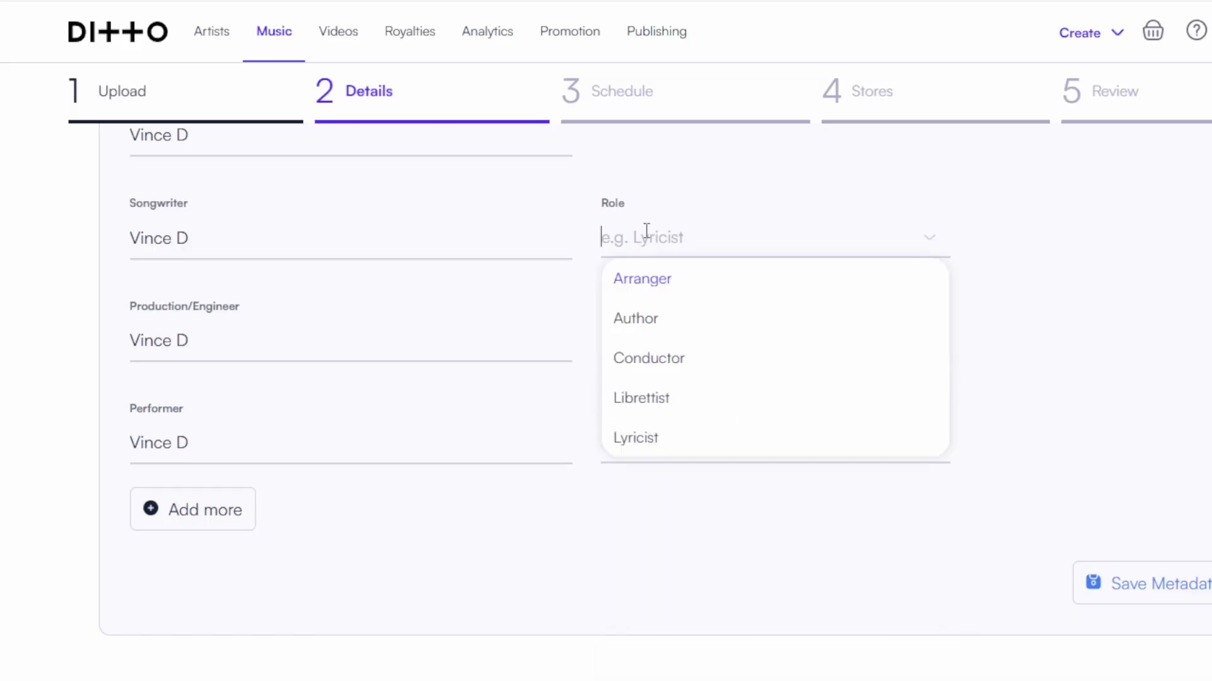
type("lyri")
key("Tab")
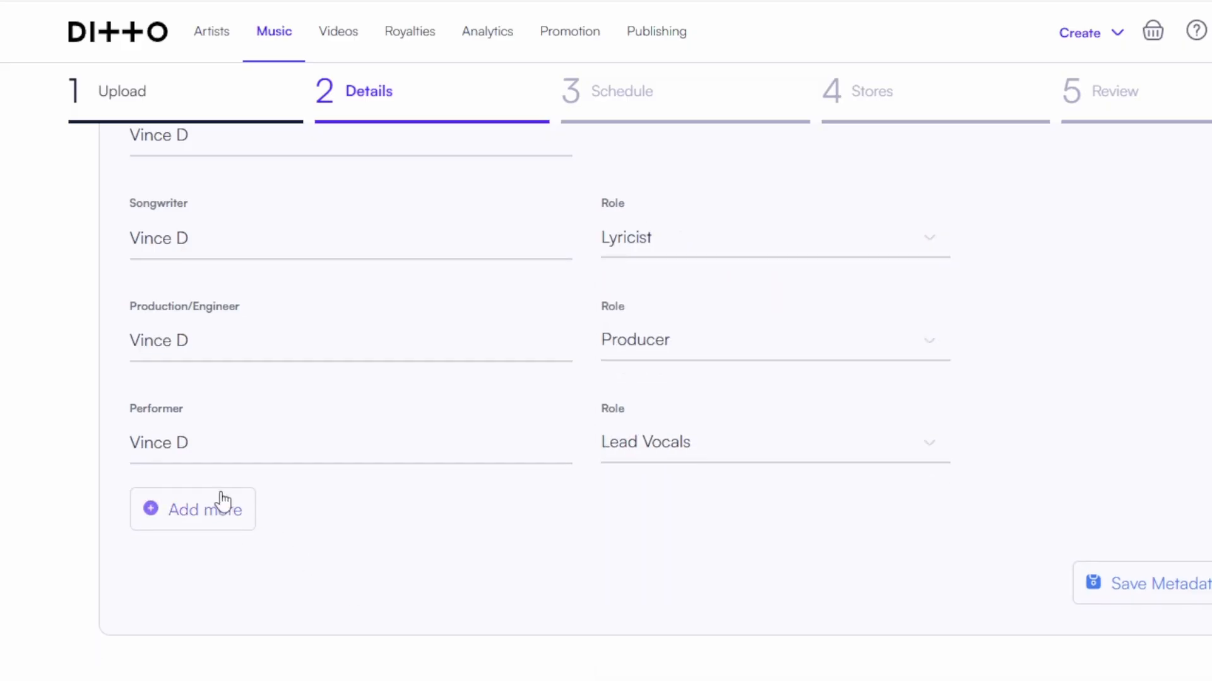
Save the track metadata without an extra credit row and continue to the Schedule stage
left_click(222, 502)
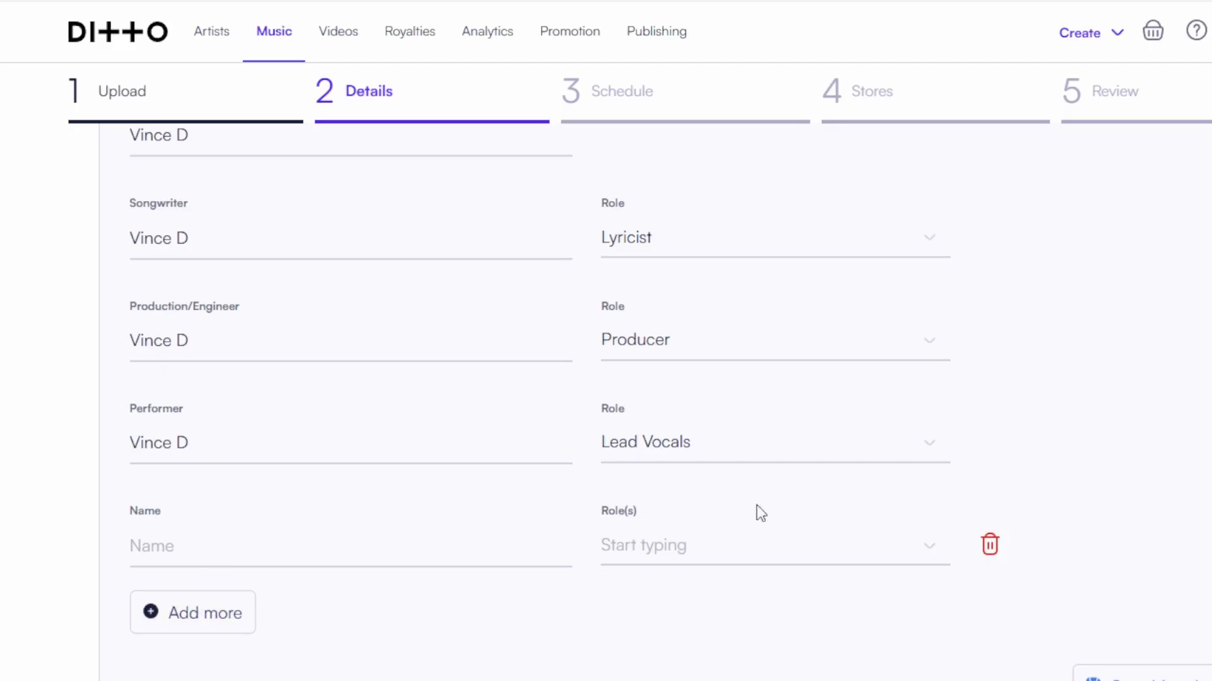
left_click(989, 548)
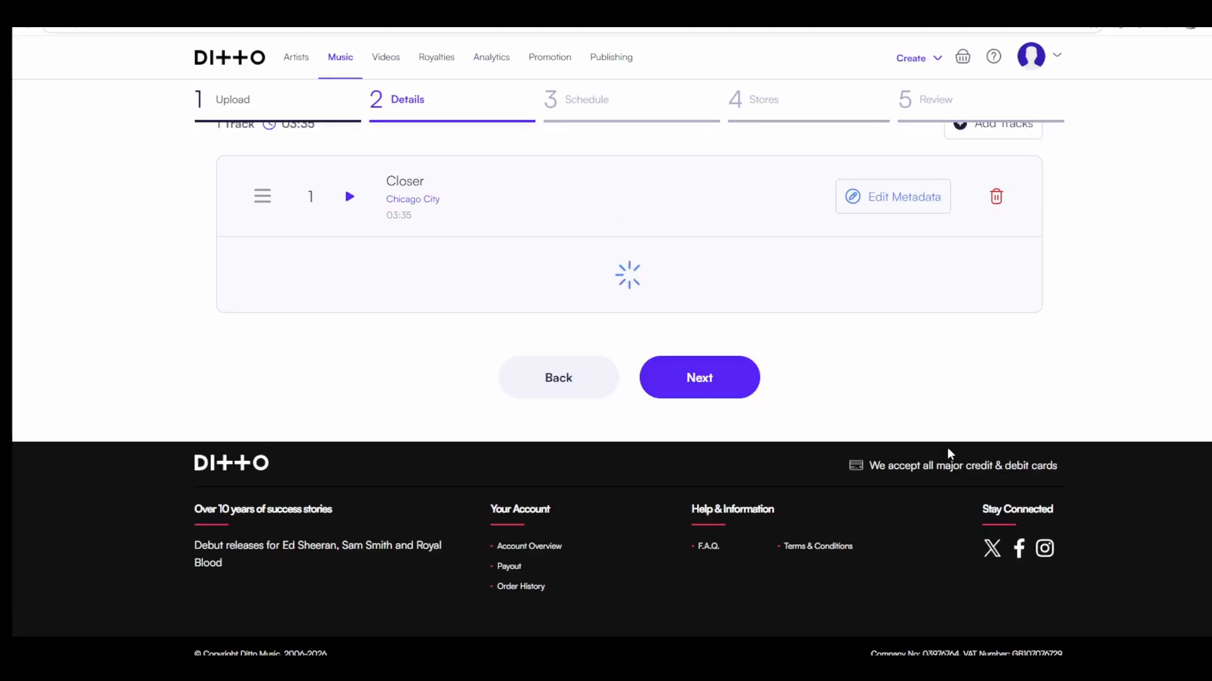
left_click(643, 493)
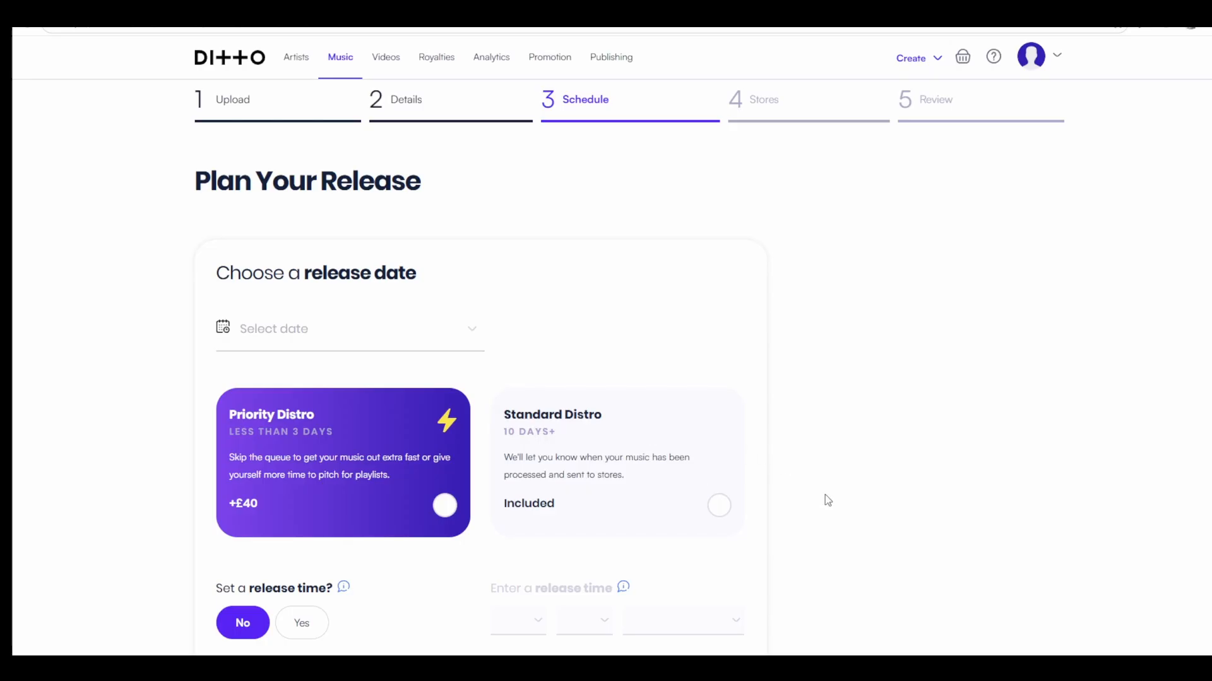
Set the release date to Friday, 1 May 2026 with Standard Distro
left_click(422, 339)
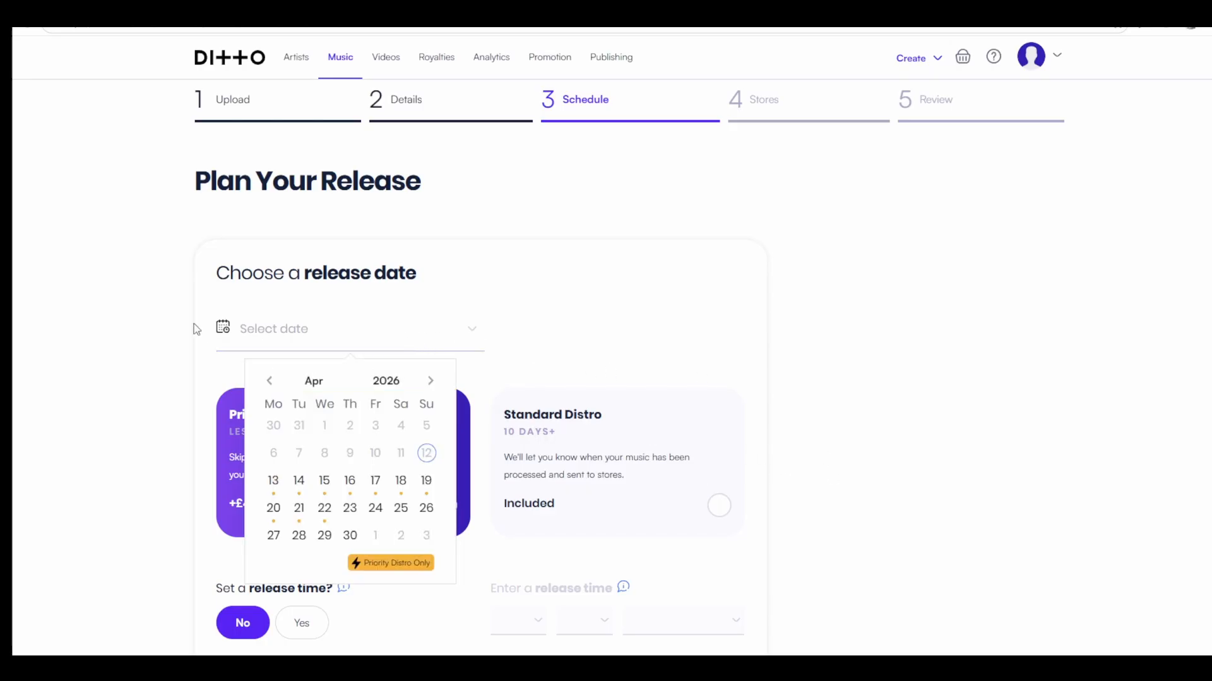
scroll(192, 325, "down", 3)
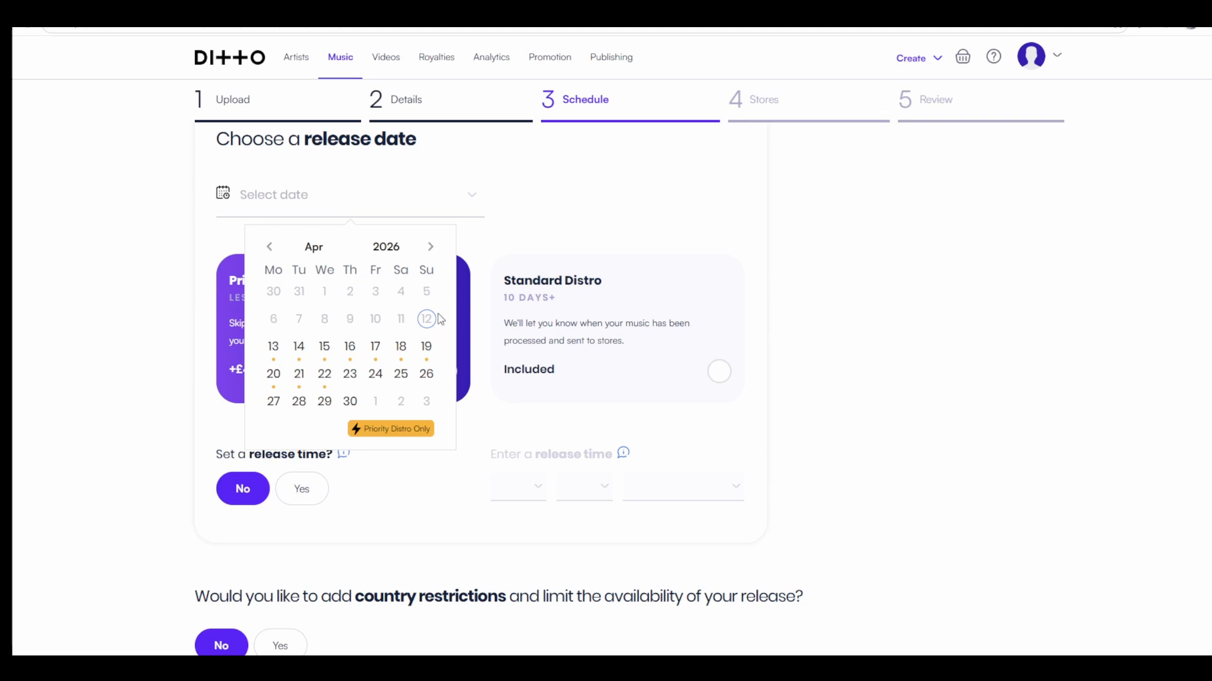
left_click(376, 402)
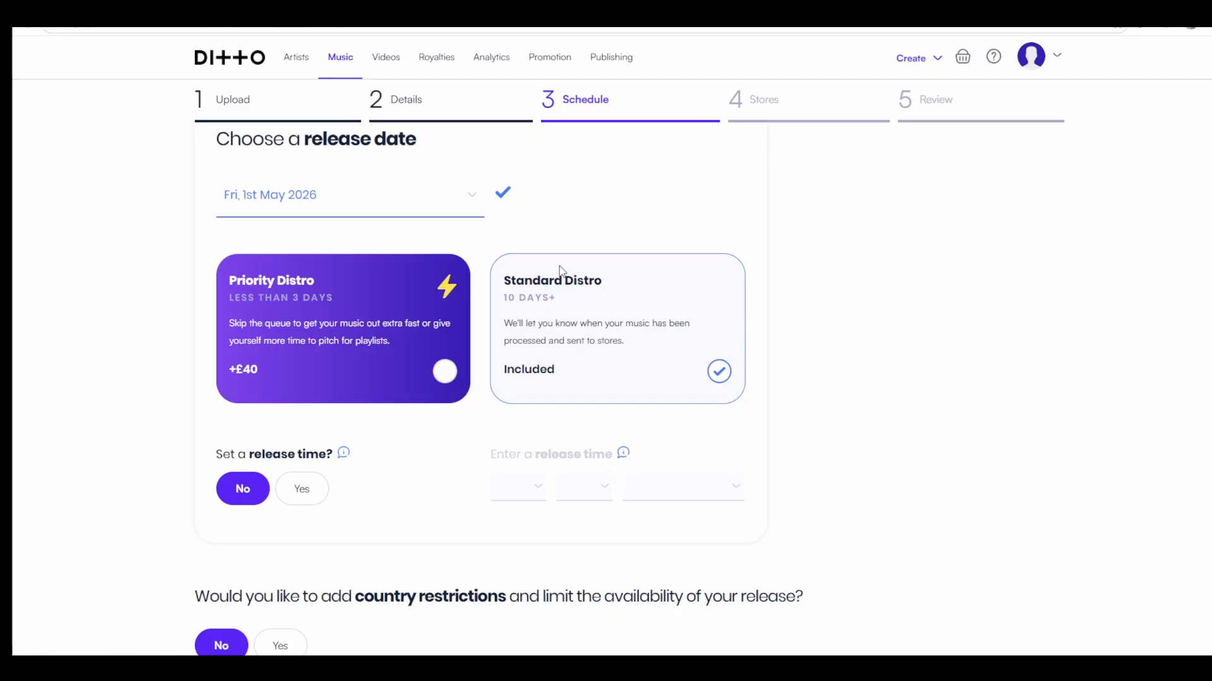
Add release protection from the exclusive add-ons and continue to the Stores stage
scroll(595, 311, "down", 2)
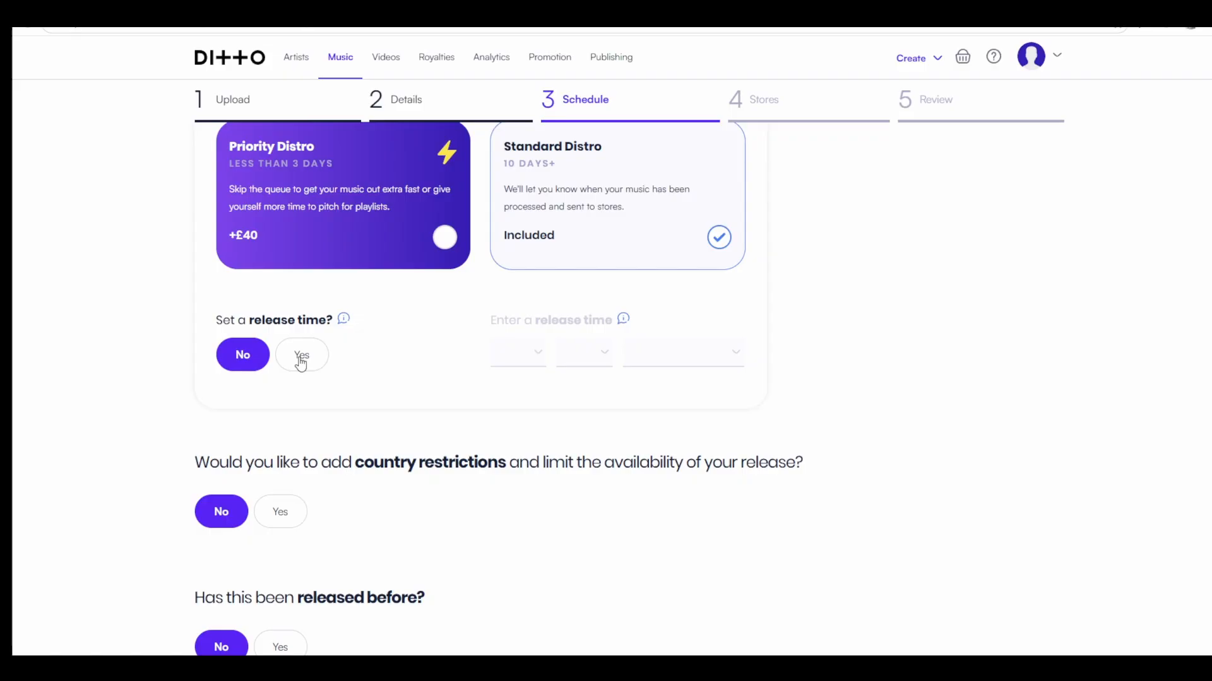
scroll(301, 363, "down", 4)
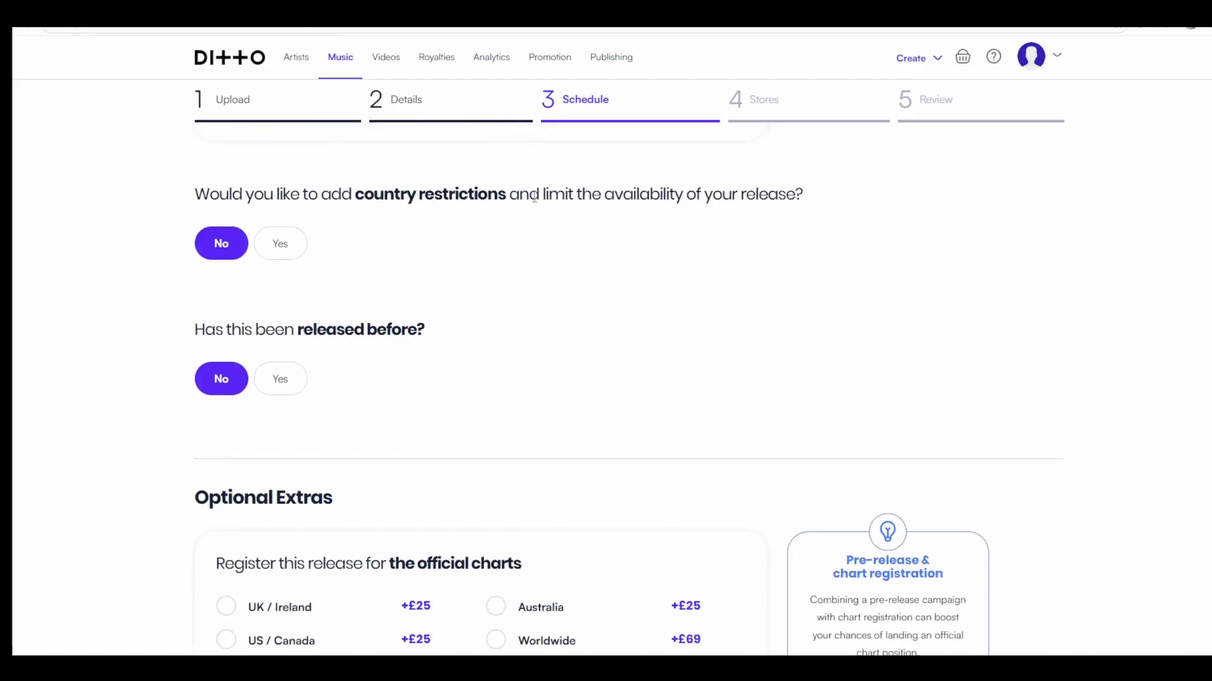
scroll(268, 404, "down", 5)
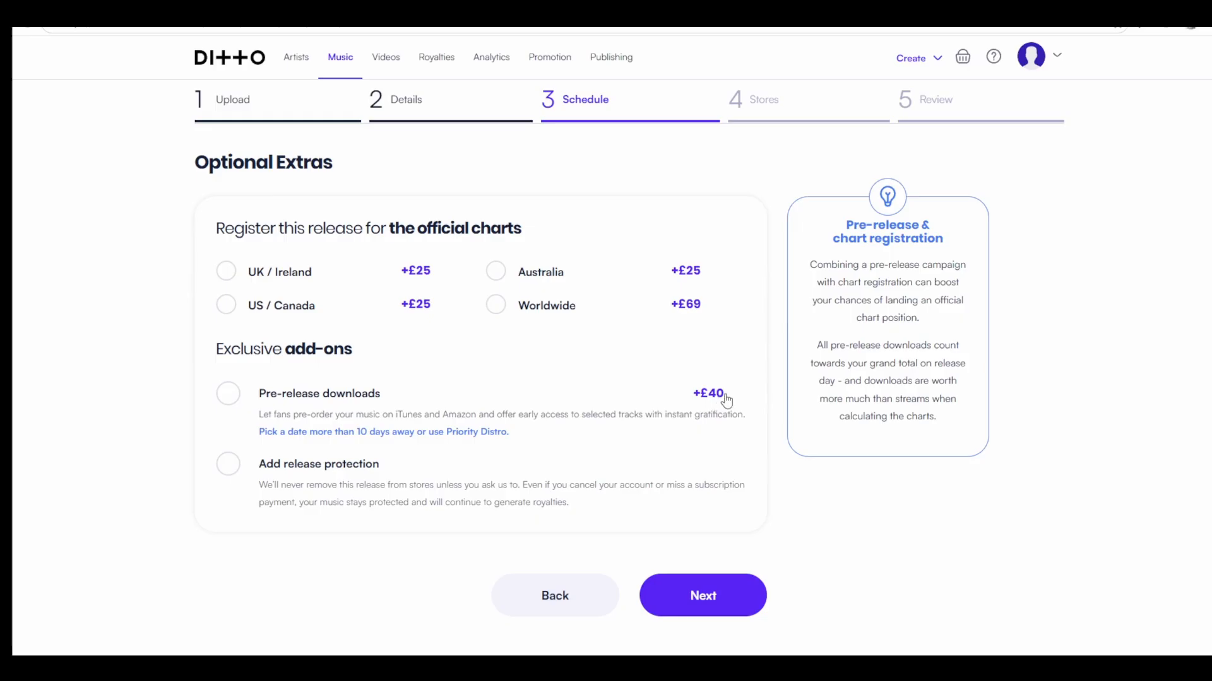
scroll(353, 500, "down", 1)
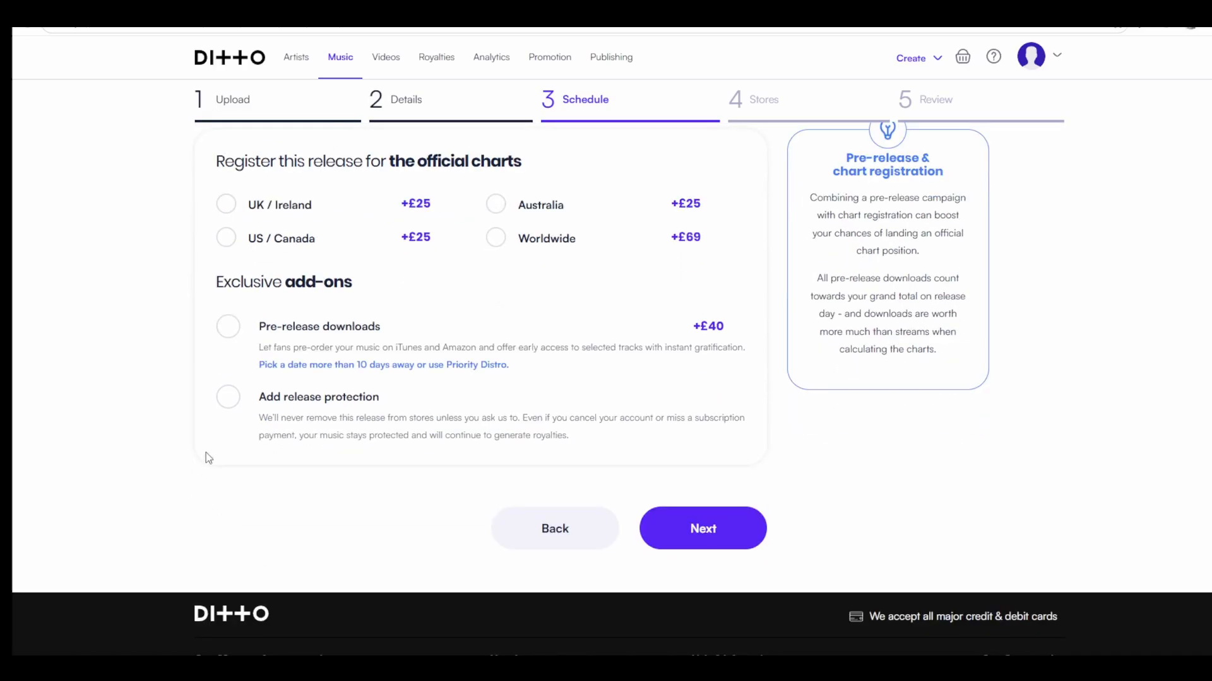
left_click(227, 398)
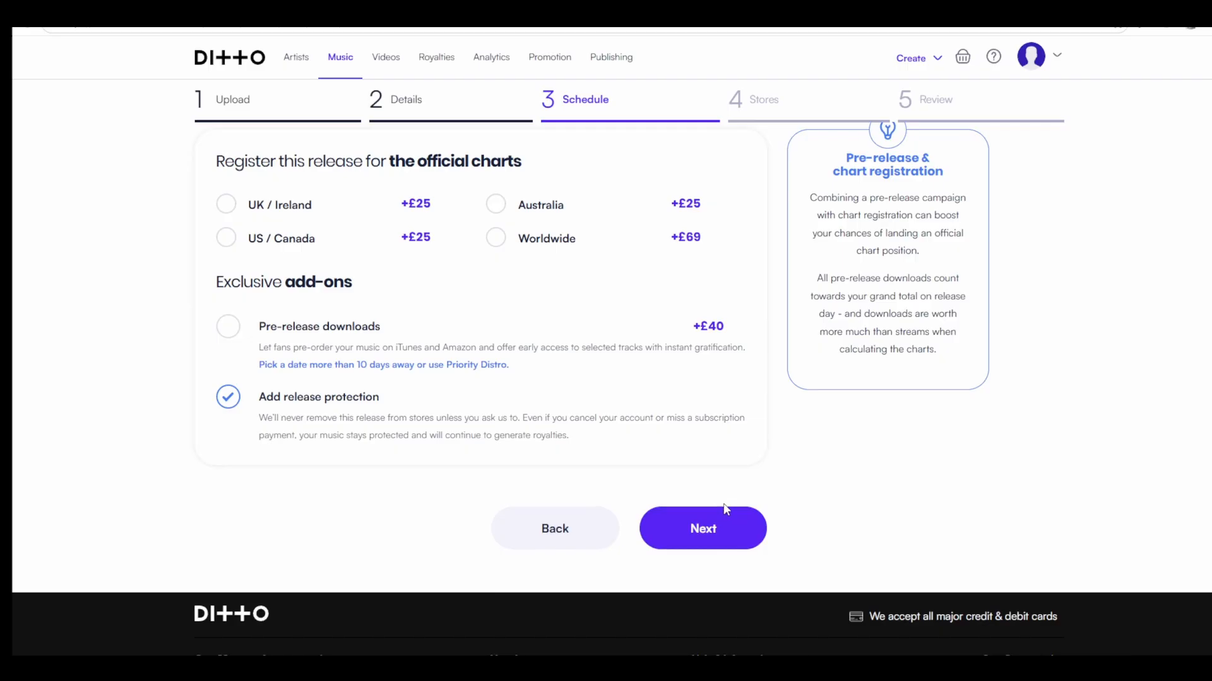
left_click(915, 564)
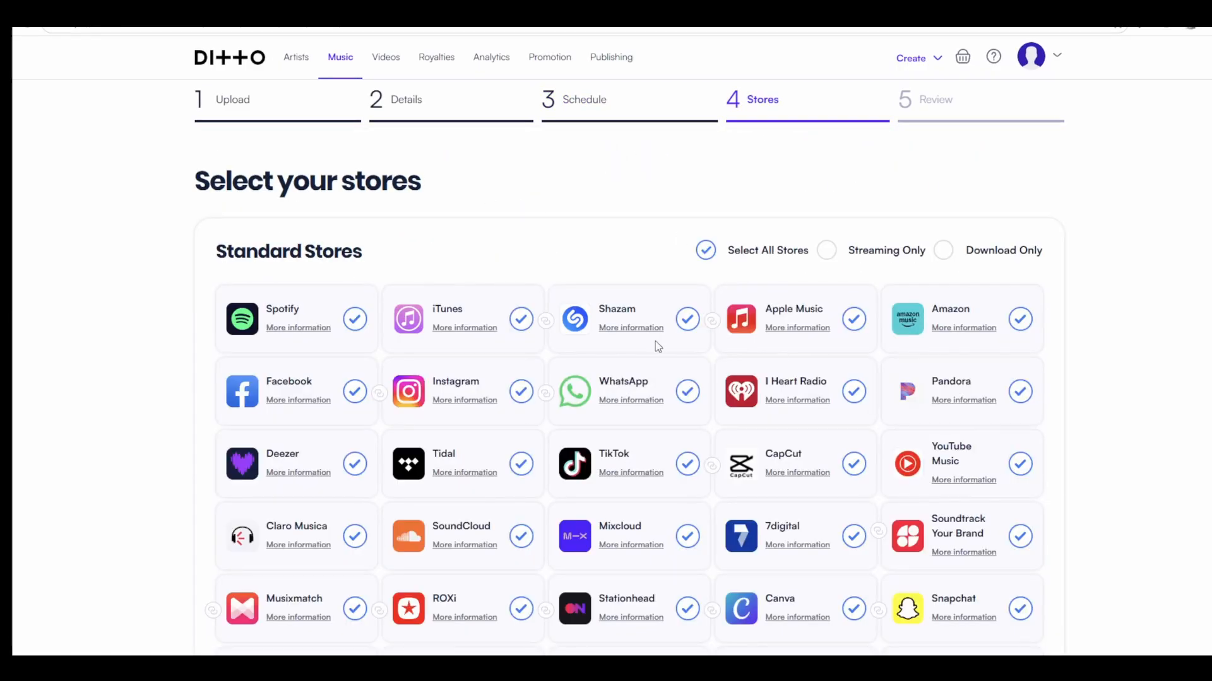
Look through the list of standard stores selected for the release
scroll(631, 360, "down", 6)
scroll(568, 403, "down", 7)
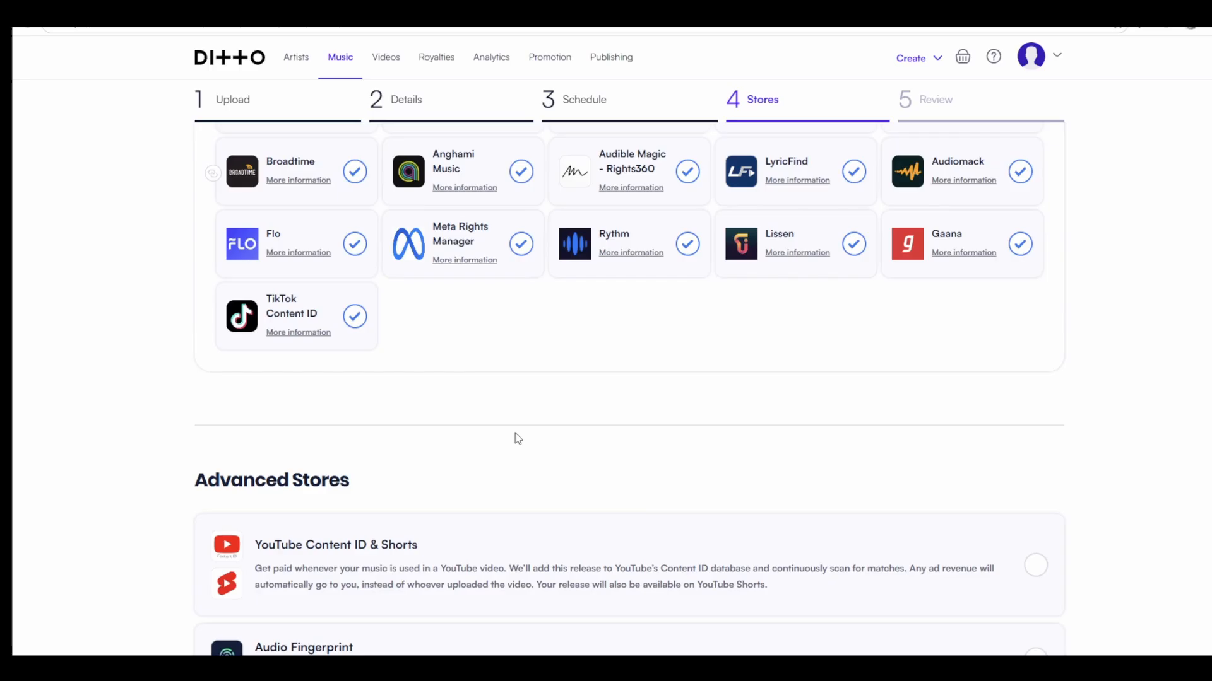
scroll(515, 433, "up", 6)
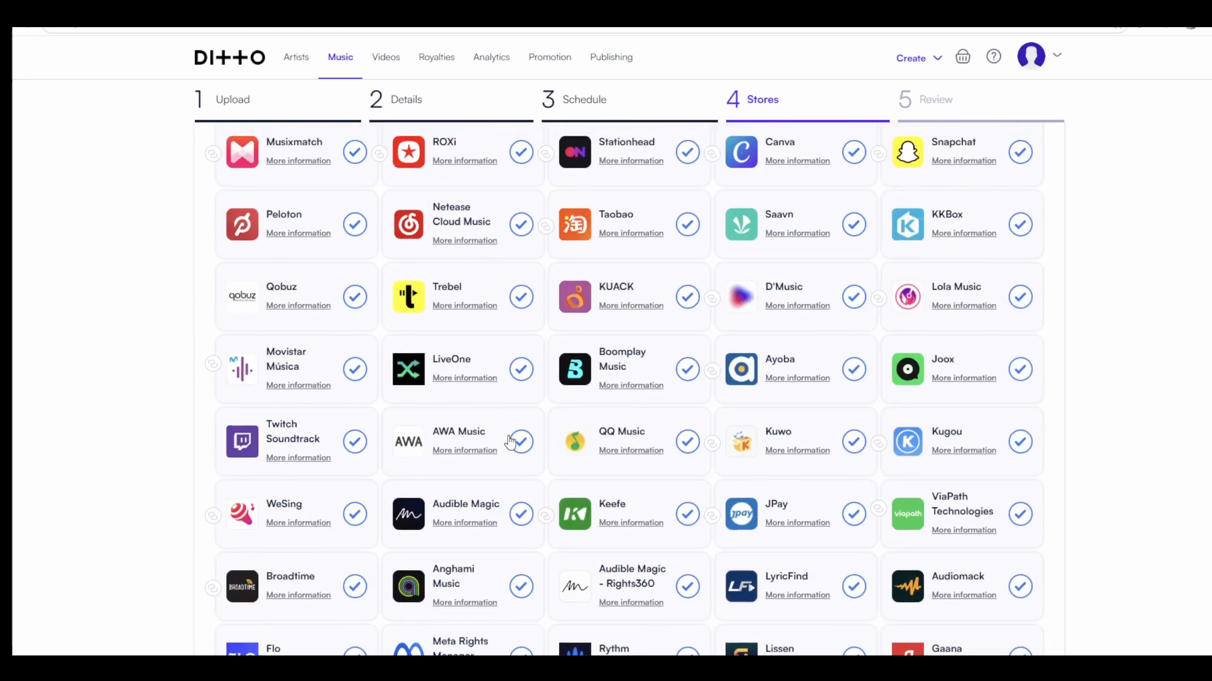
scroll(510, 440, "up", 6)
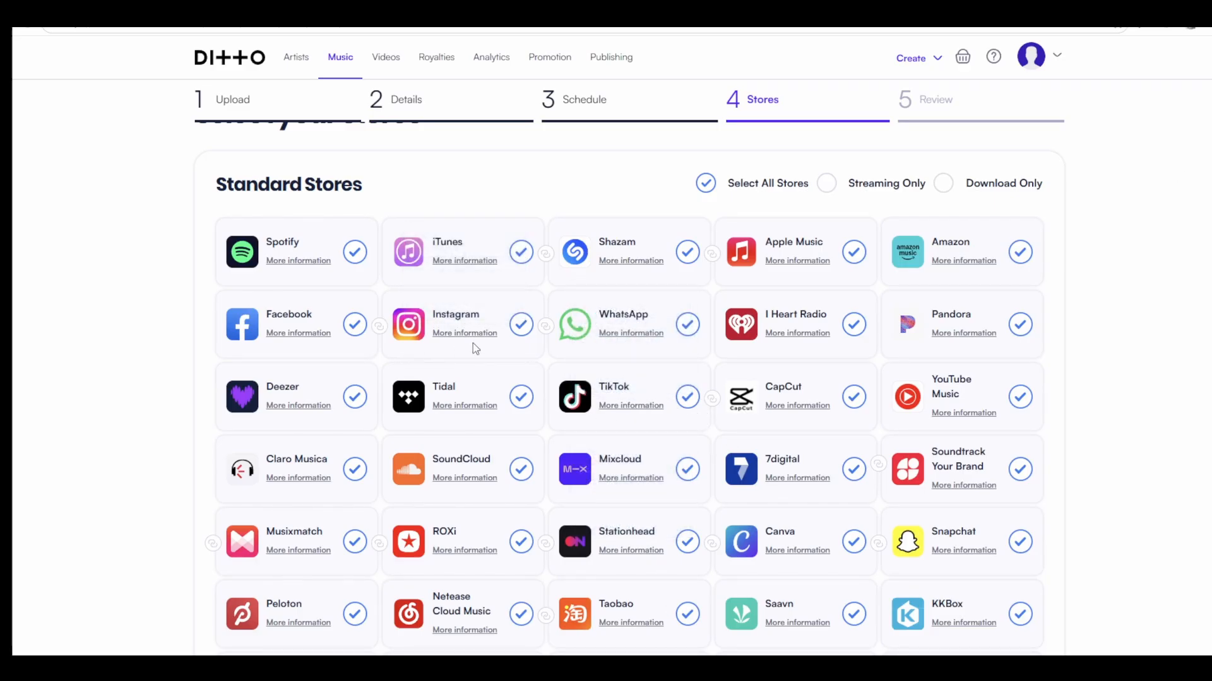
scroll(282, 486, "down", 10)
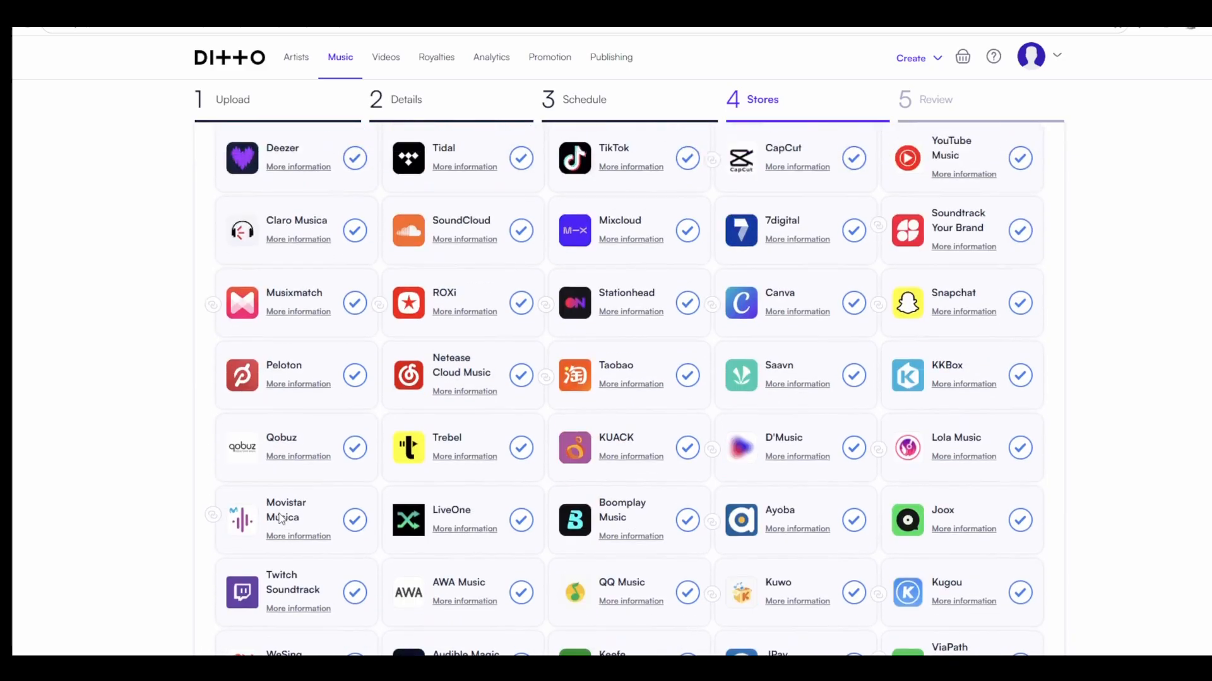
mouse_move(300, 454)
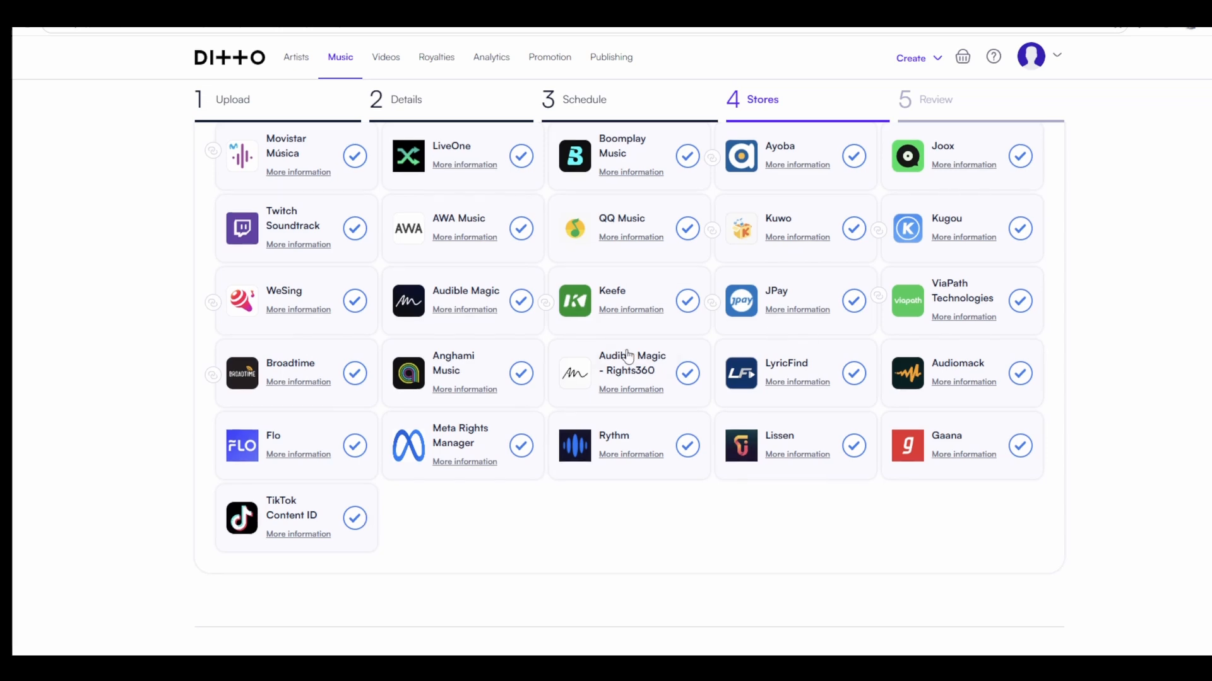
scroll(627, 356, "up", 7)
scroll(628, 356, "up", 3)
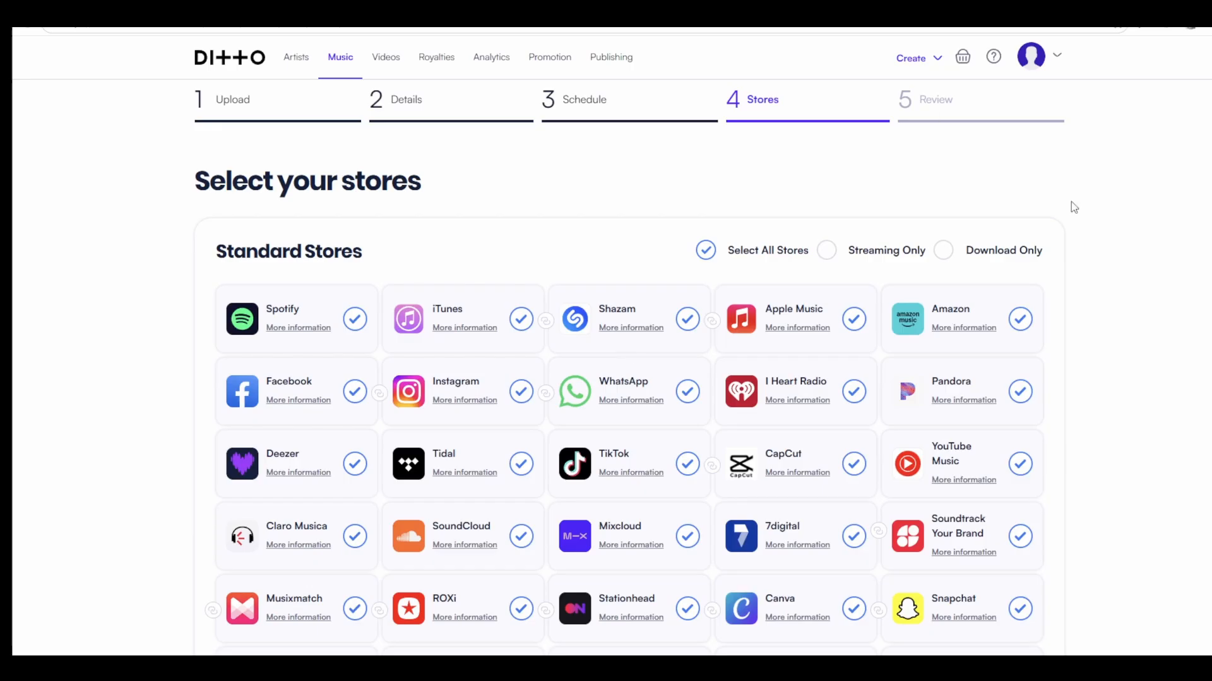
scroll(674, 210, "down", 2)
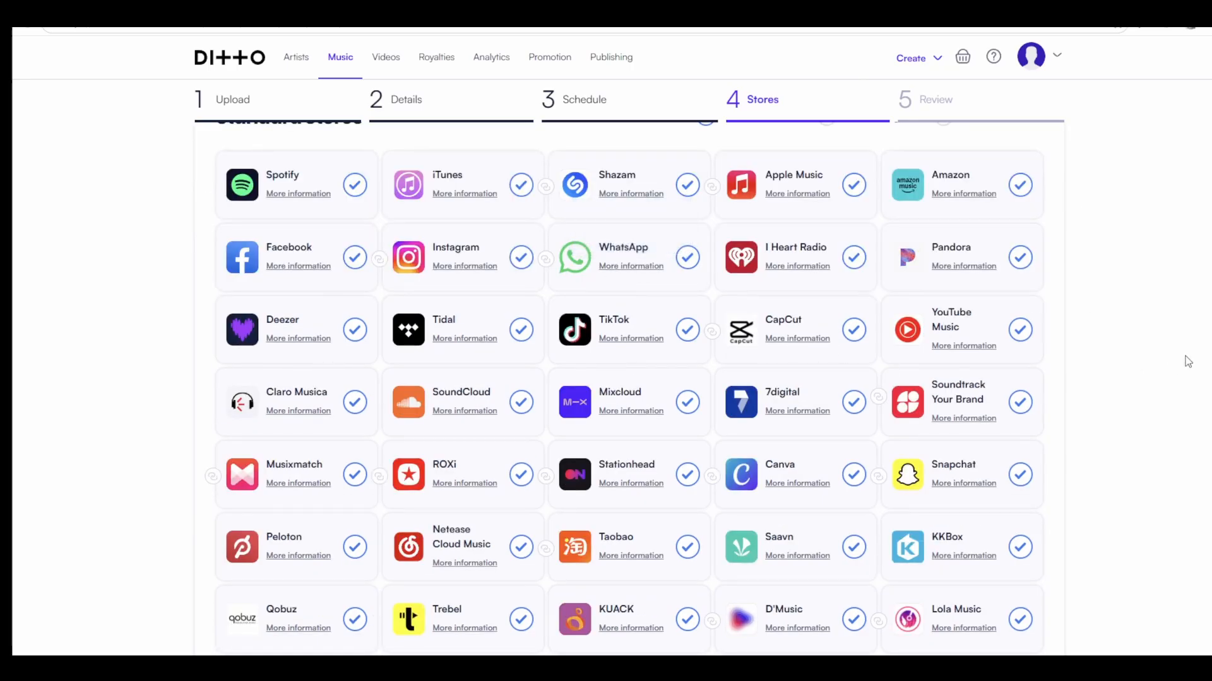
Add YouTube Content ID & Shorts to the release and agree to all seven statements of its policy agreement
scroll(607, 265, "down", 5)
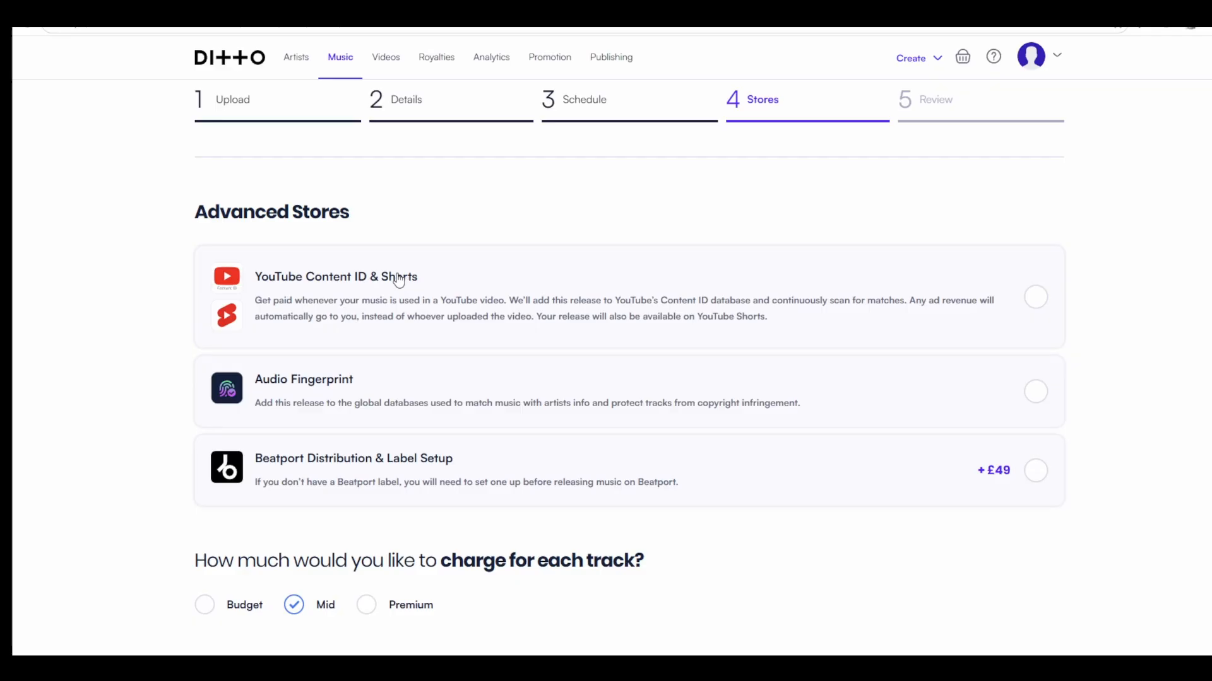
left_click(1036, 303)
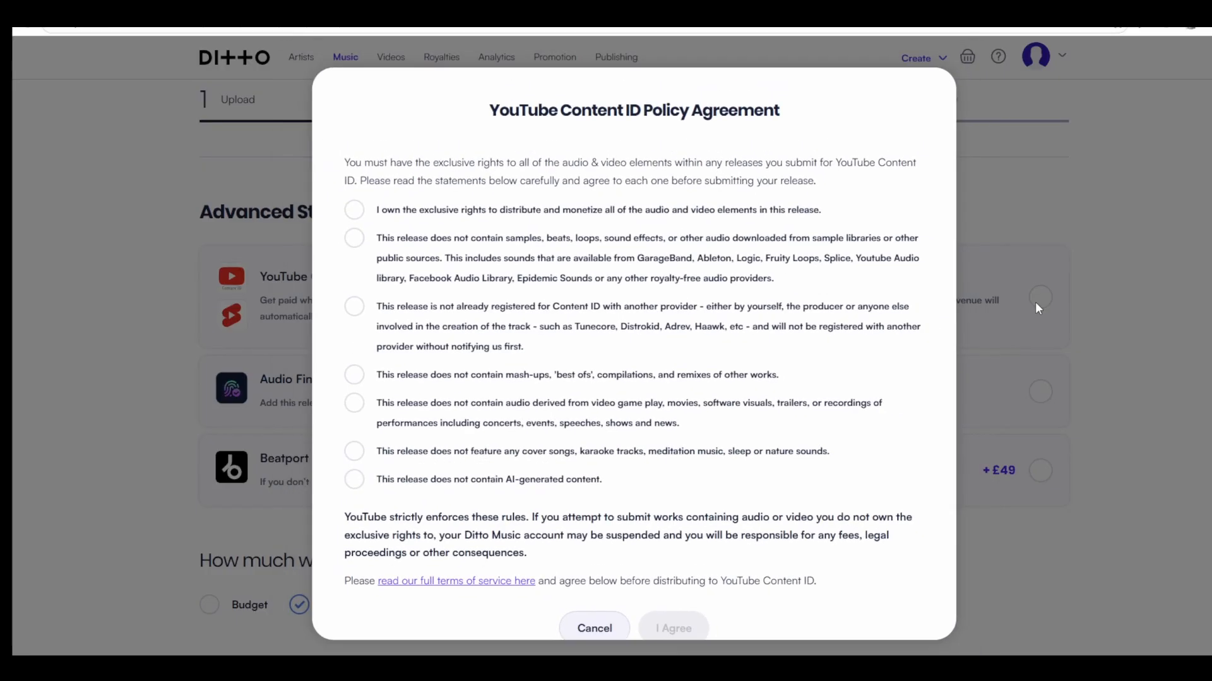
left_click(353, 208)
left_click(355, 249)
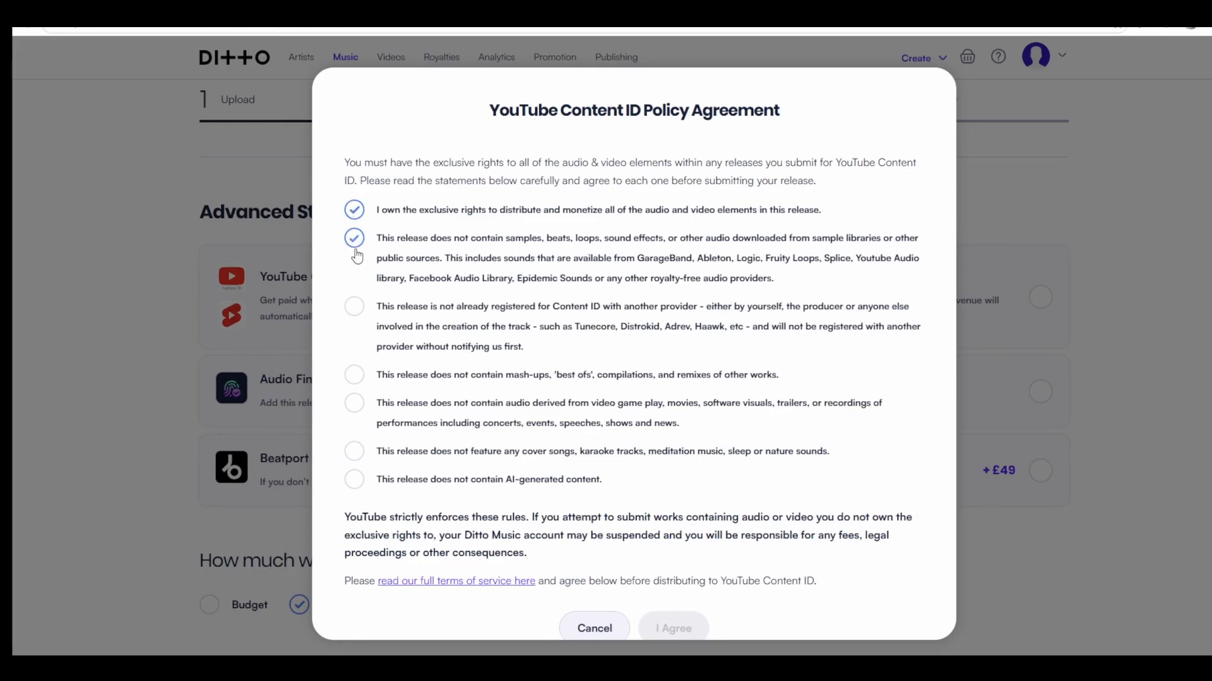
left_click(355, 309)
left_click(355, 375)
left_click(355, 403)
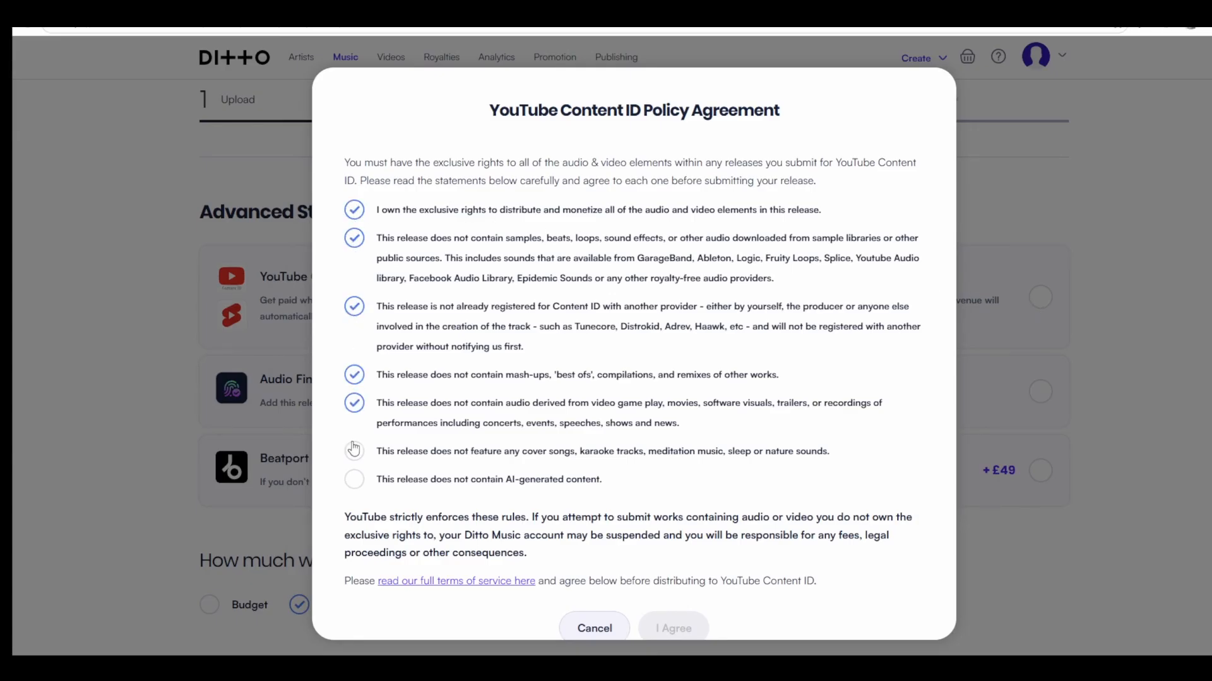
left_click(354, 450)
left_click(354, 479)
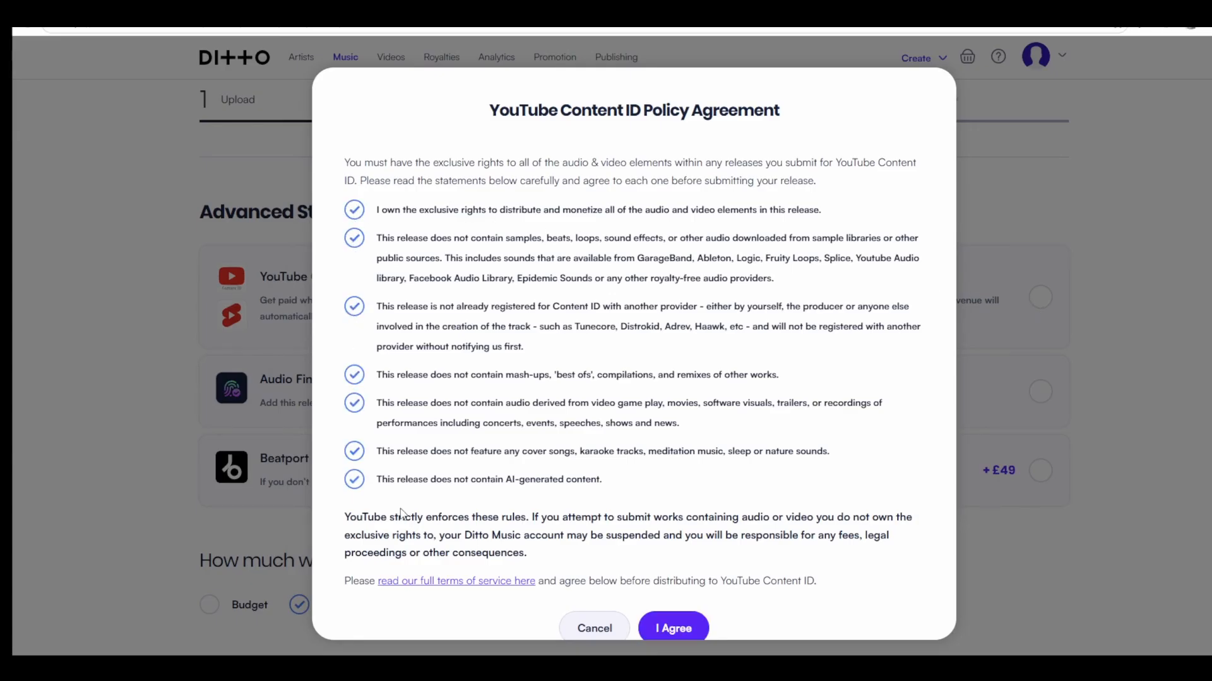
left_click(683, 632)
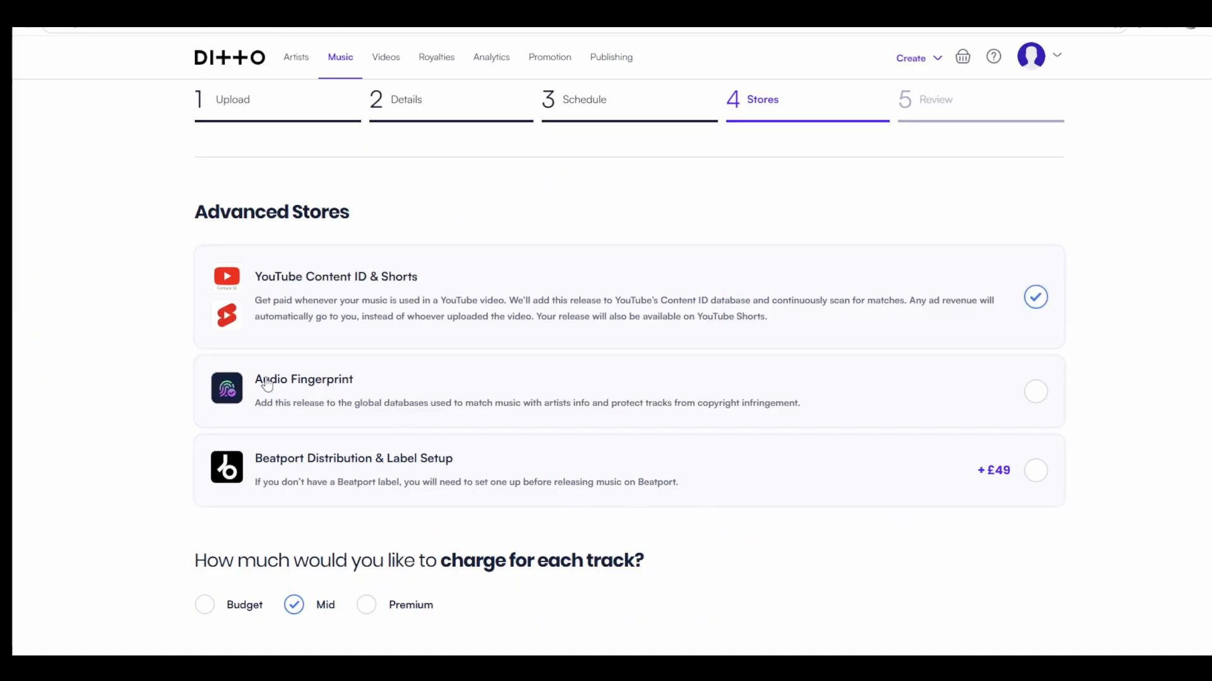
Add Audio Fingerprint to the release, keep the Mid track price and continue to the Review stage
left_click(1036, 392)
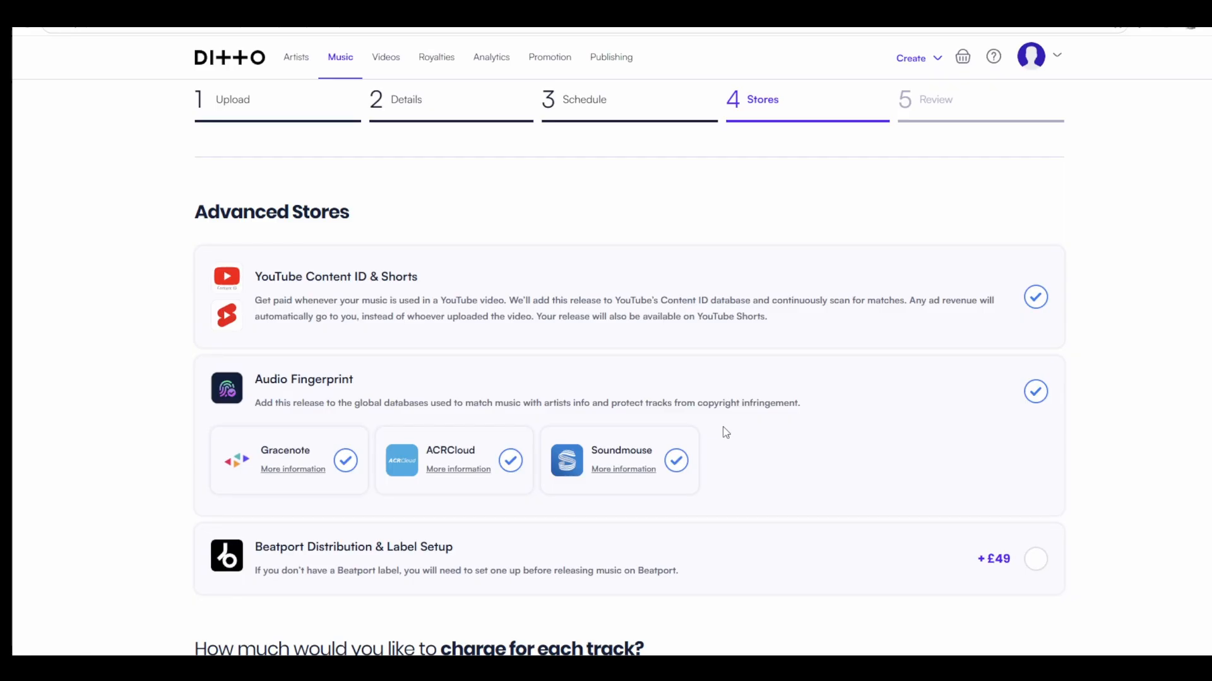
scroll(346, 454, "down", 2)
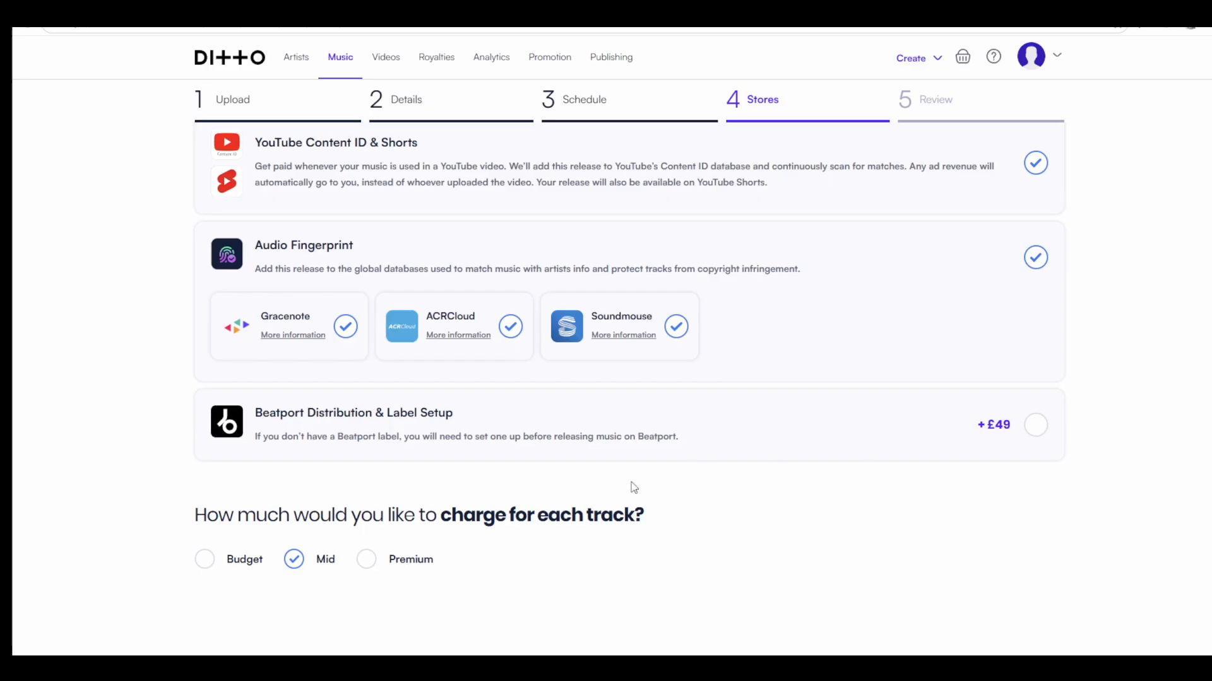
scroll(435, 524, "down", 1)
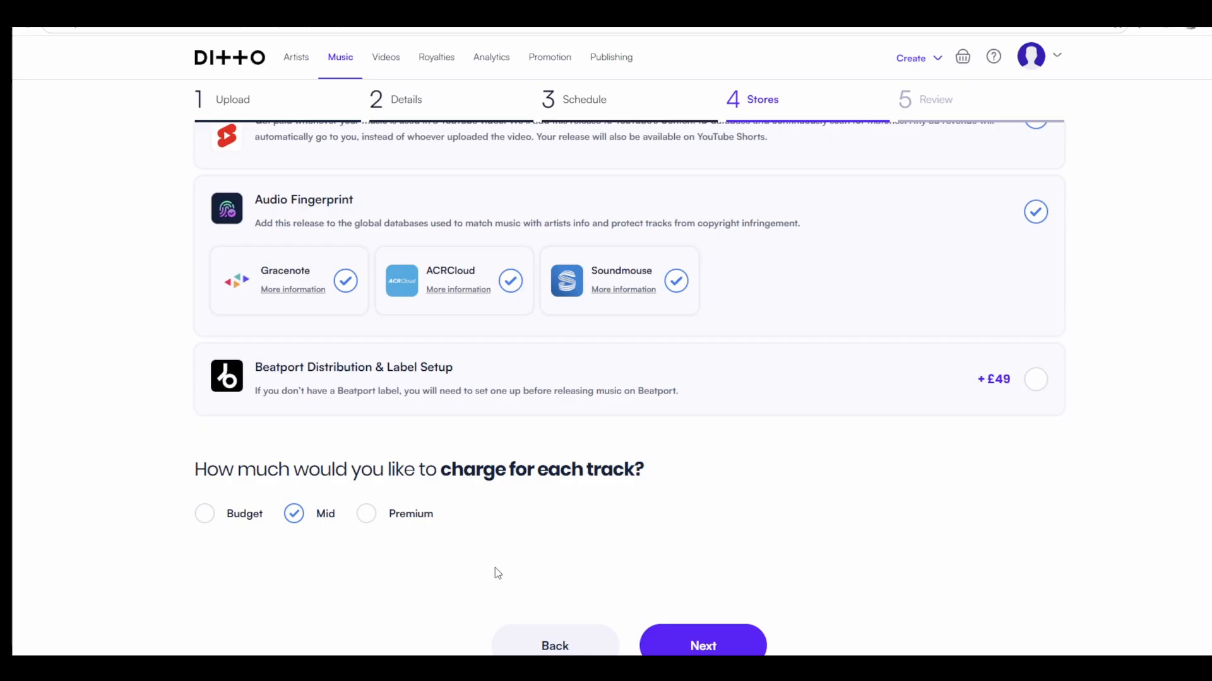
left_click(703, 643)
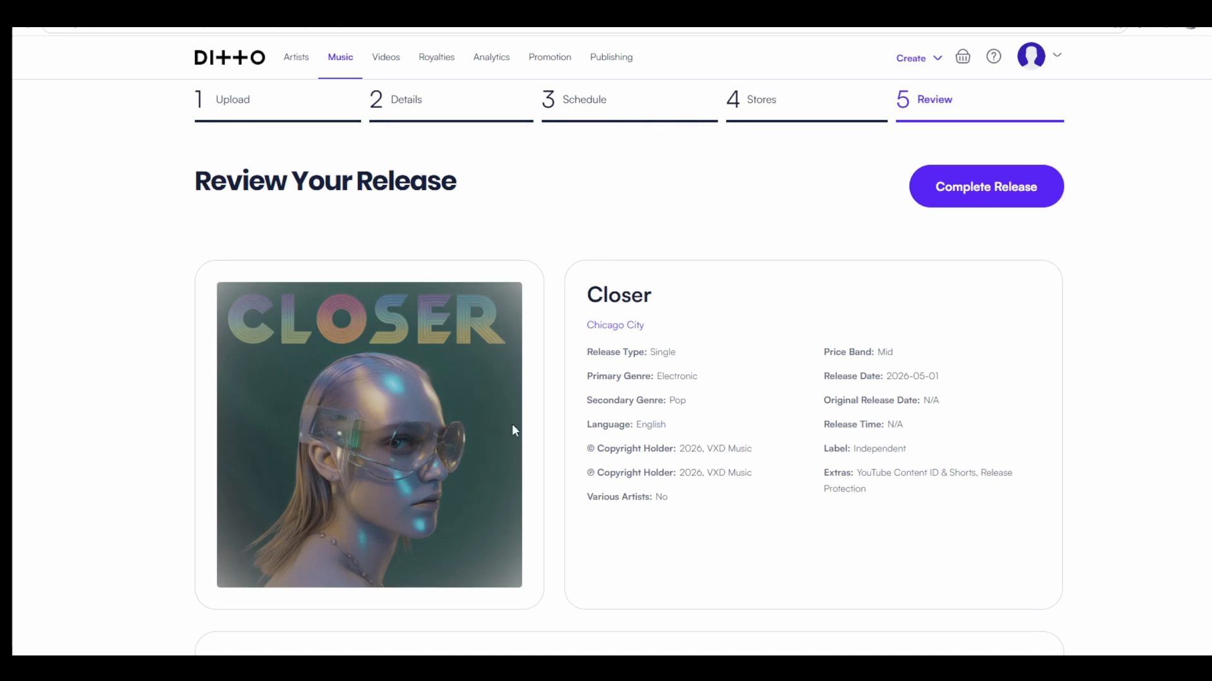
Review the release summary and tracklist for "Closer" and complete the release
scroll(759, 496, "down", 6)
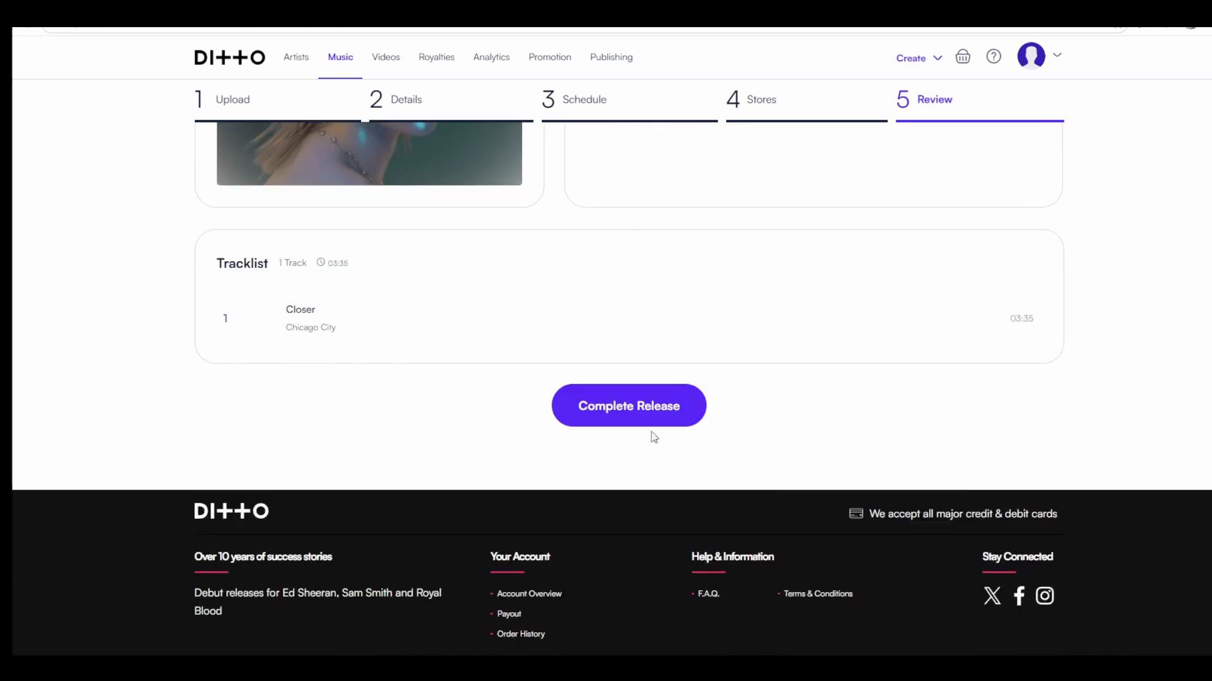
scroll(270, 303, "up", 6)
scroll(270, 303, "down", 7)
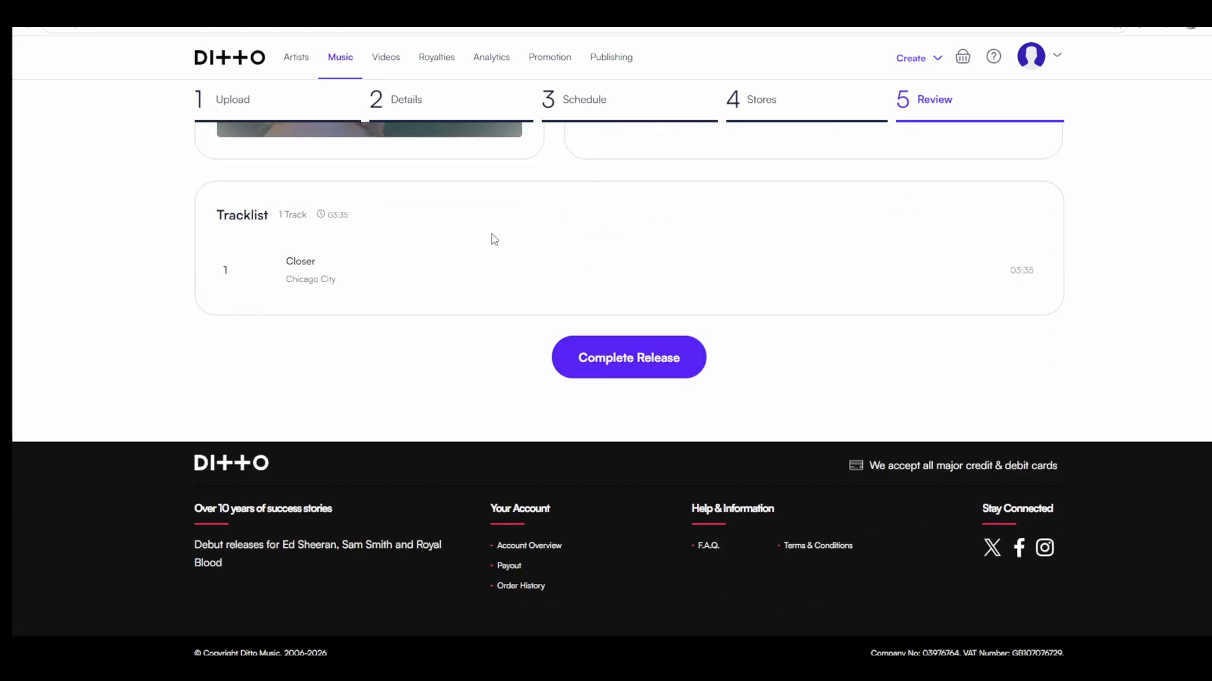
left_click(644, 369)
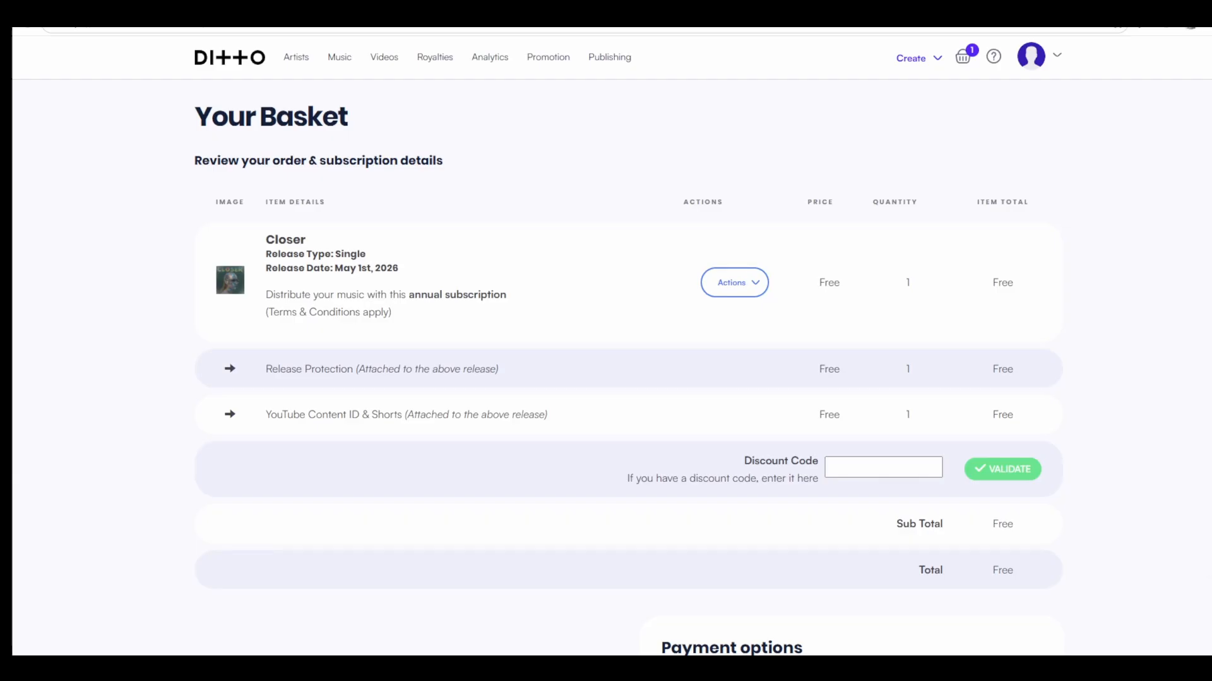
Check the basket for "Closer" with its attached services, then confirm and process the order
mouse_move(532, 676)
left_click(738, 282)
scroll(458, 512, "down", 5)
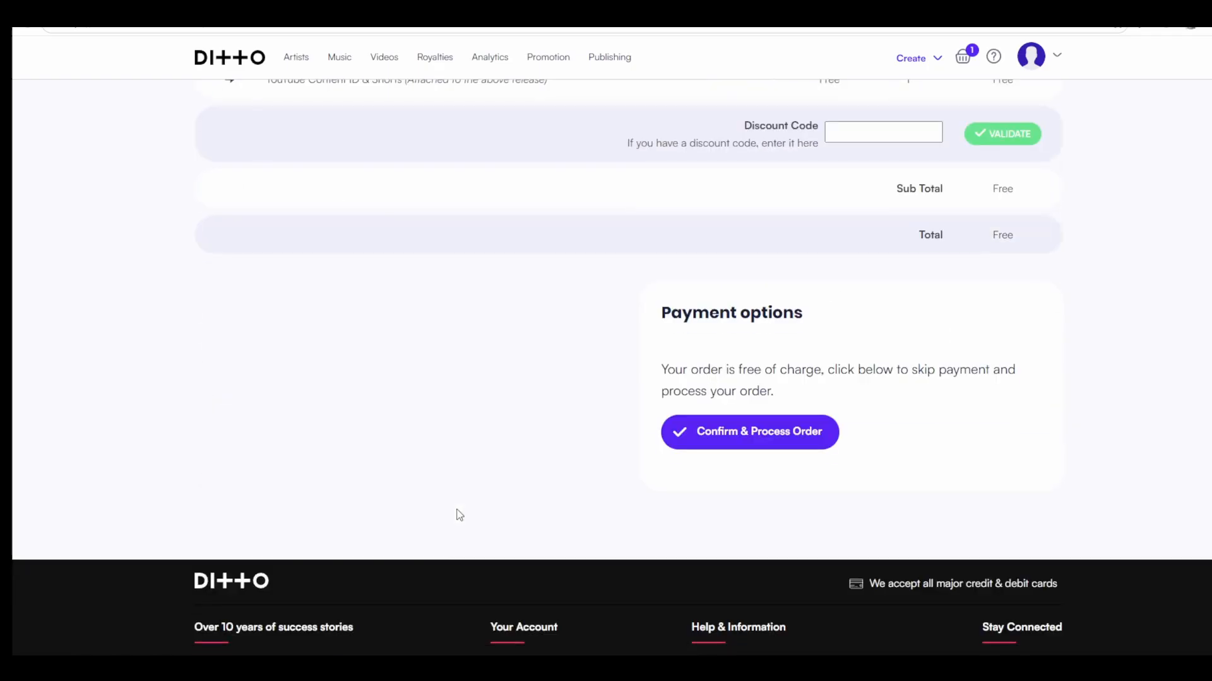
left_click(782, 443)
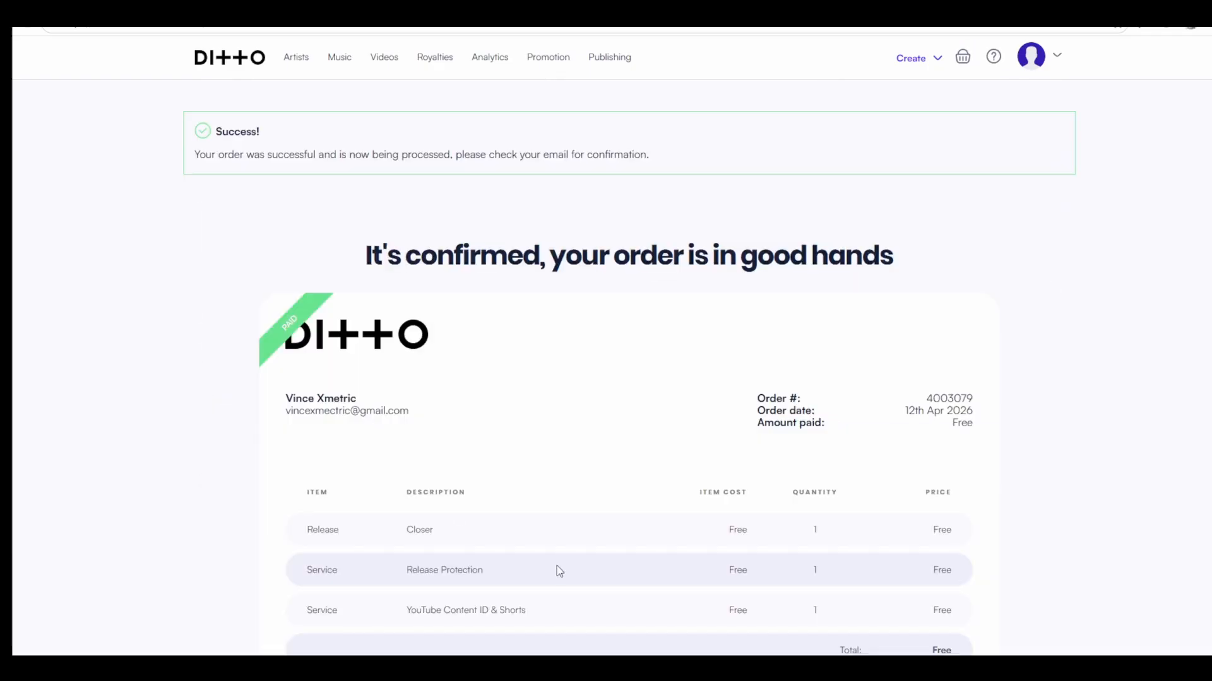
Look through the order confirmation items and the promotion and sharing suggestions below them
scroll(556, 384, "down", 2)
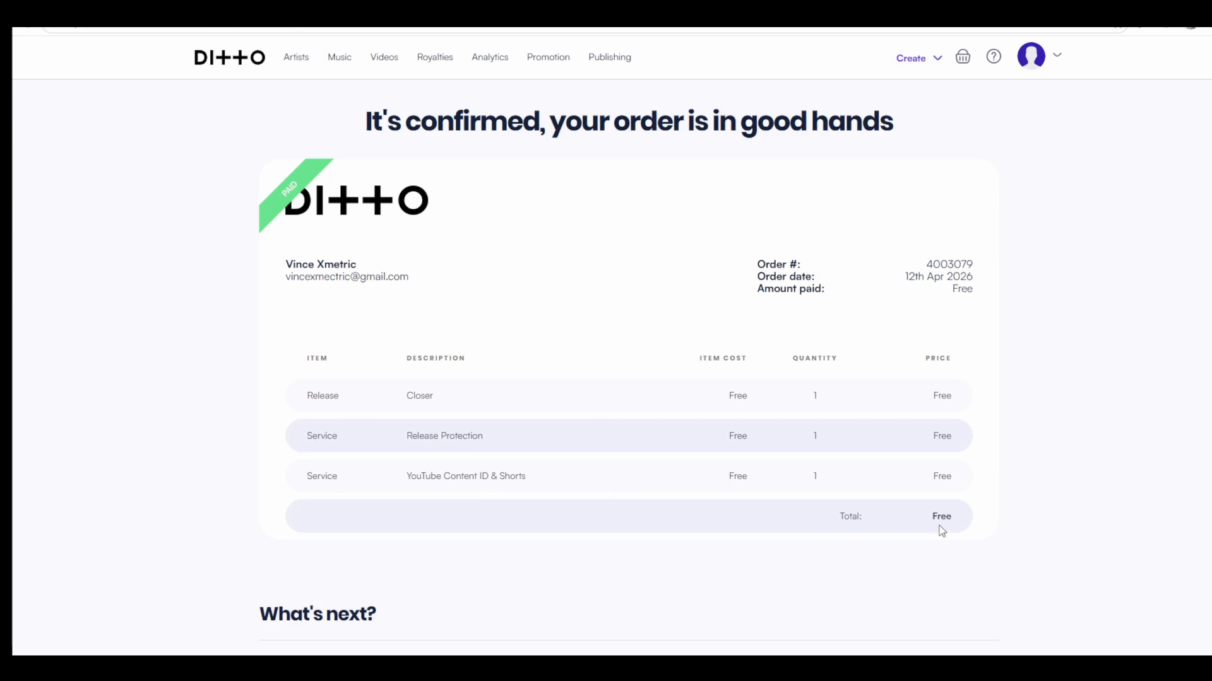
scroll(414, 514, "down", 4)
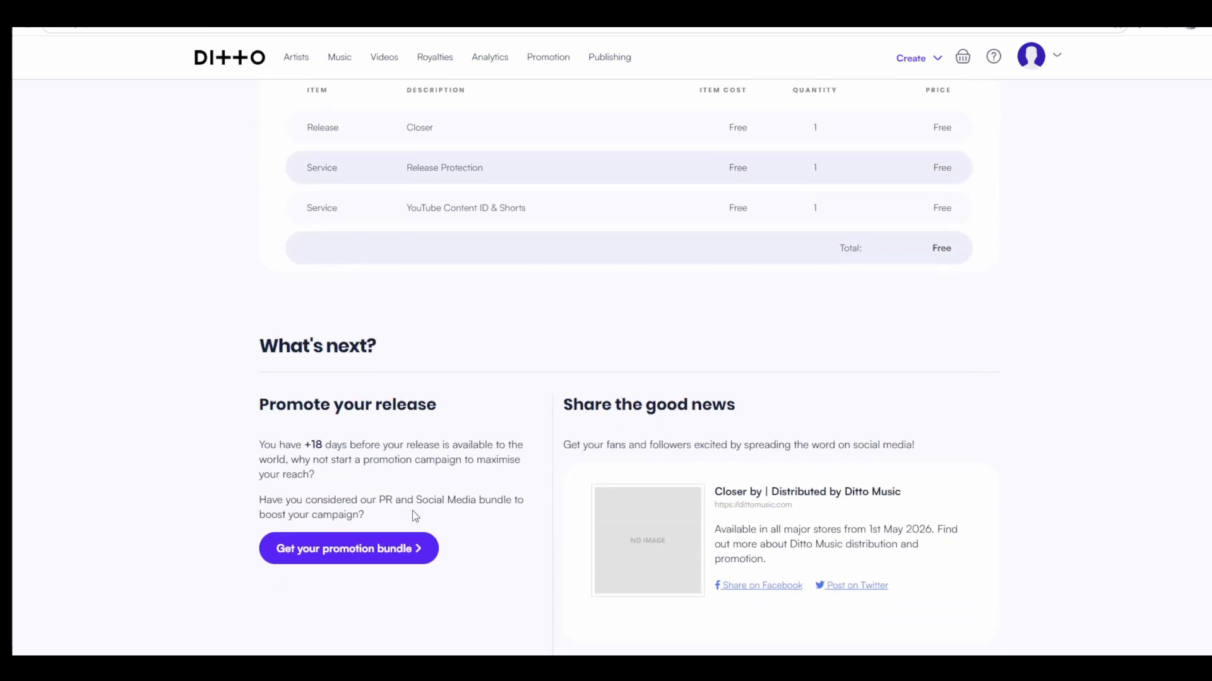
scroll(414, 516, "down", 2)
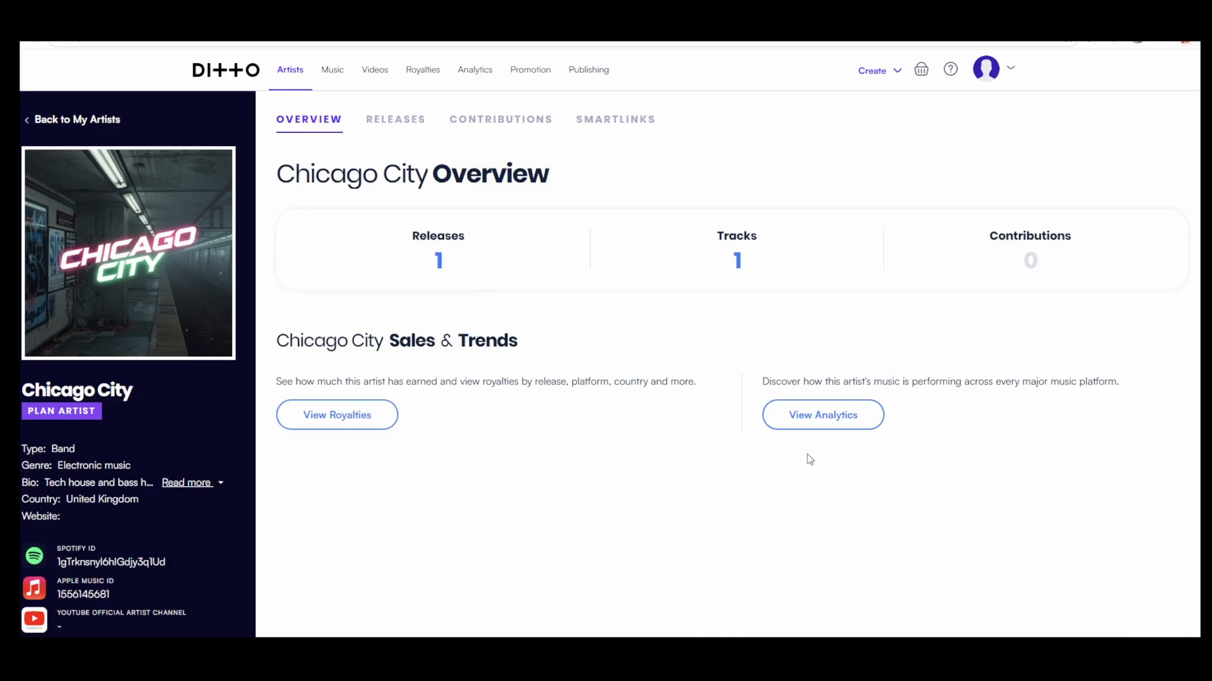
Check Chicago City's releases, contributions and SmartLinks, and return to the artist overview
left_click(383, 130)
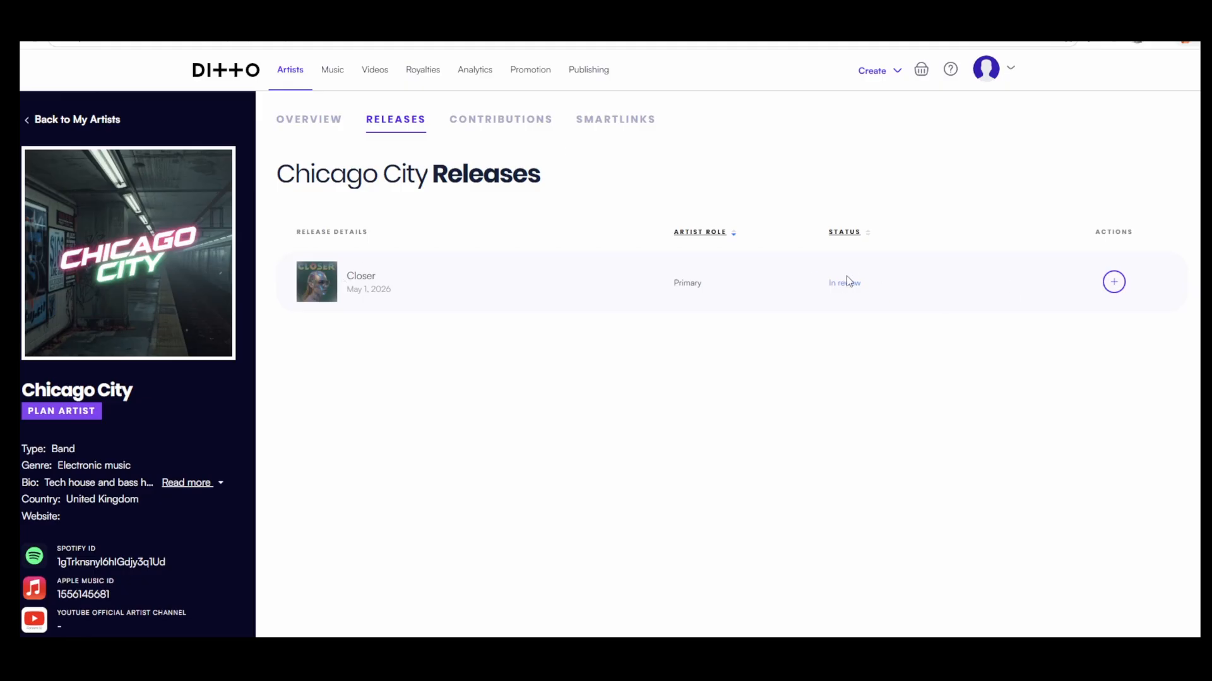
left_click(1114, 285)
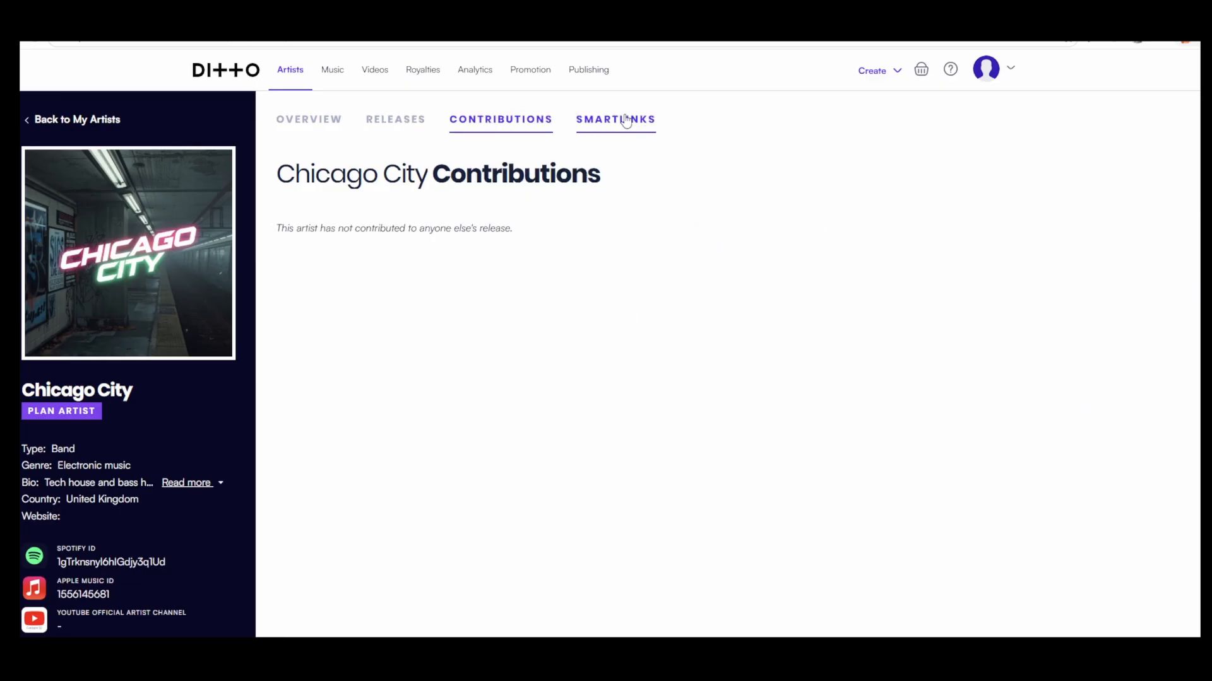
left_click(625, 119)
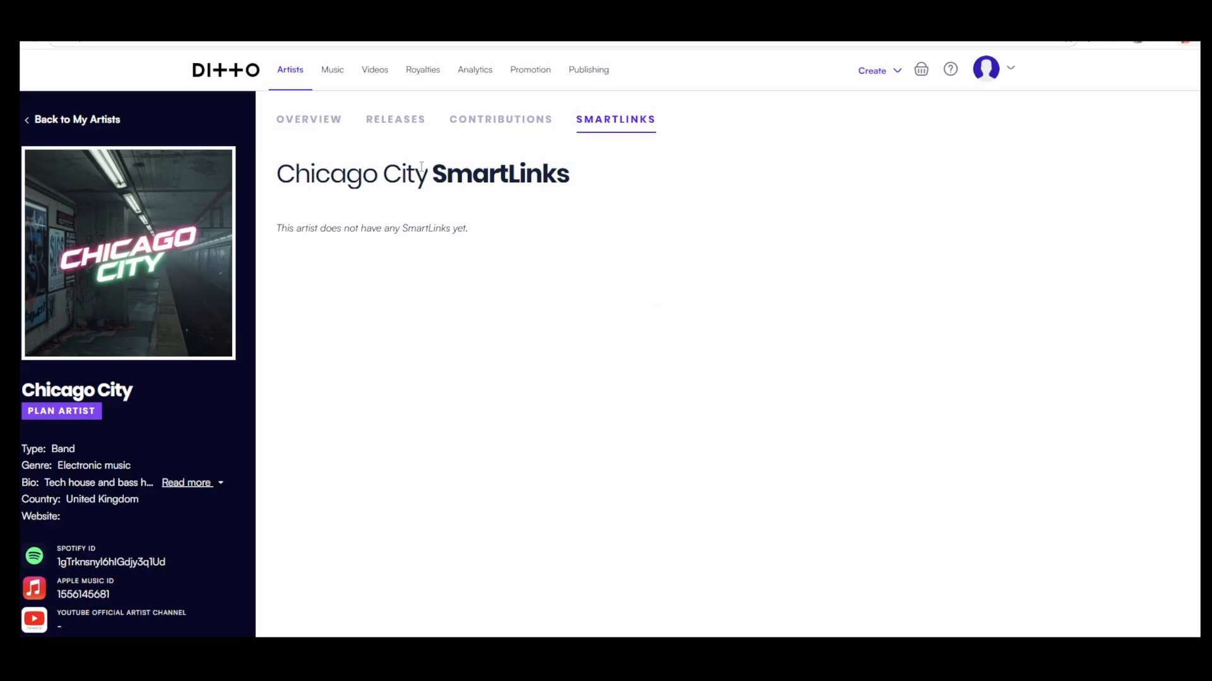
left_click(316, 128)
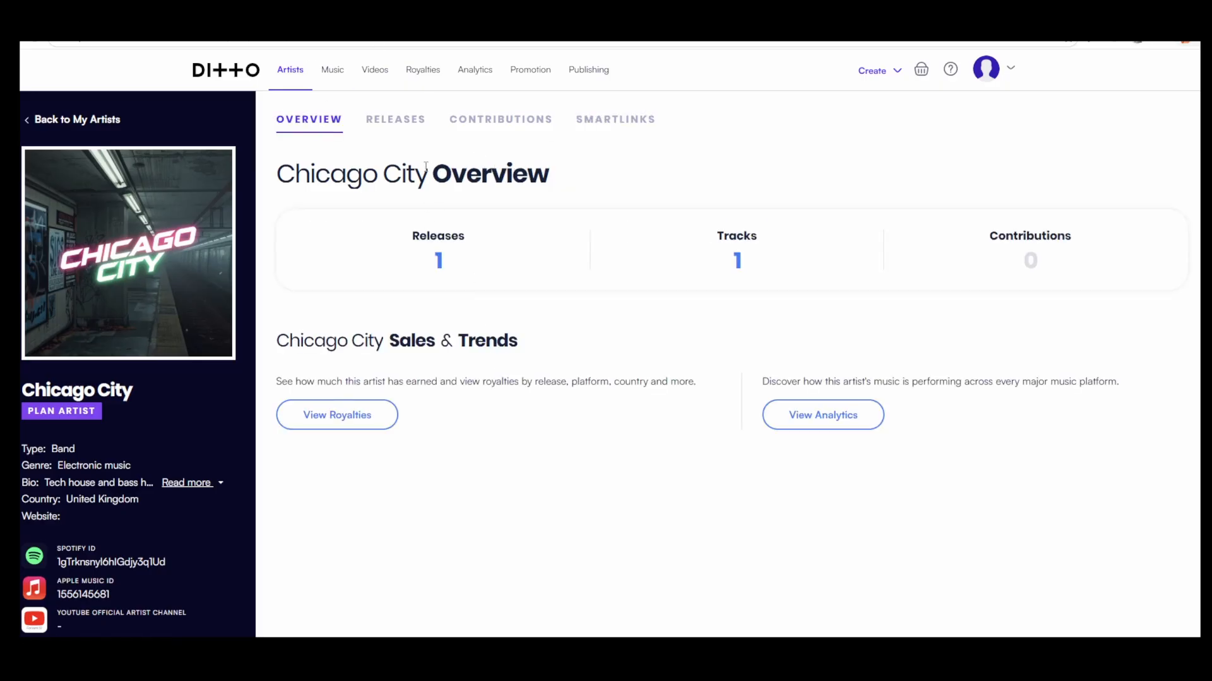
Open the "Closer" release from Chicago City's releases and examine the status of its services and extras
left_click(396, 121)
left_click(1114, 281)
left_click(1105, 308)
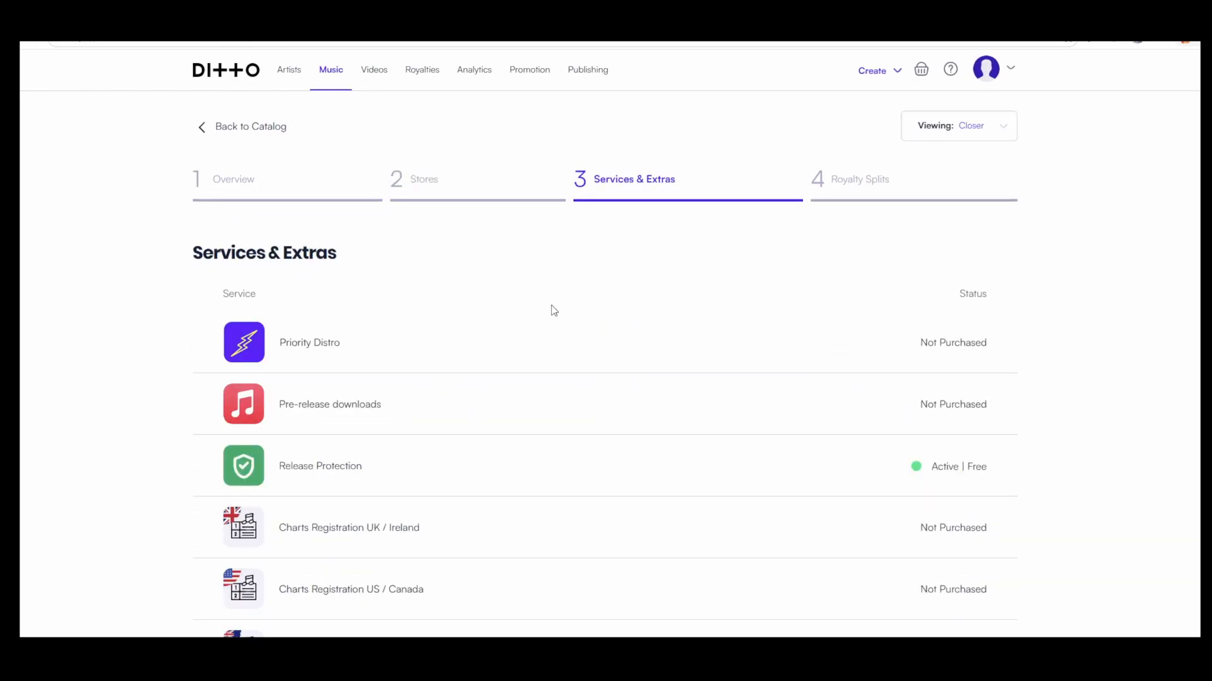
scroll(568, 433, "down", 5)
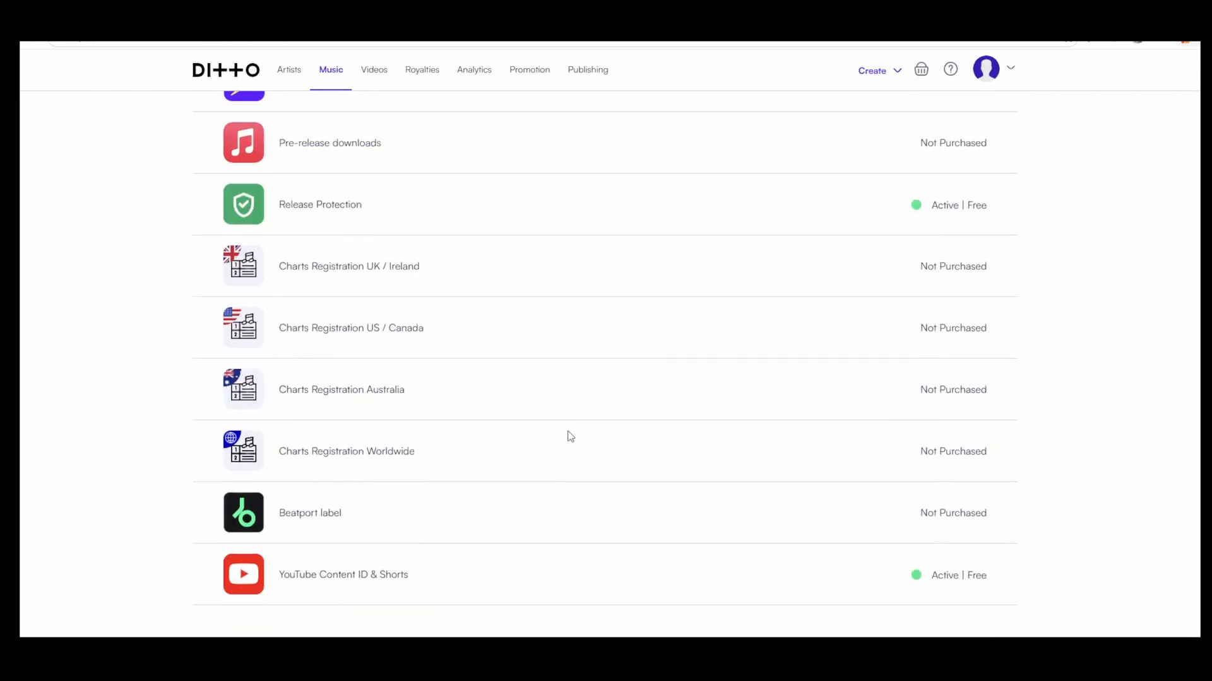
scroll(606, 404, "up", 5)
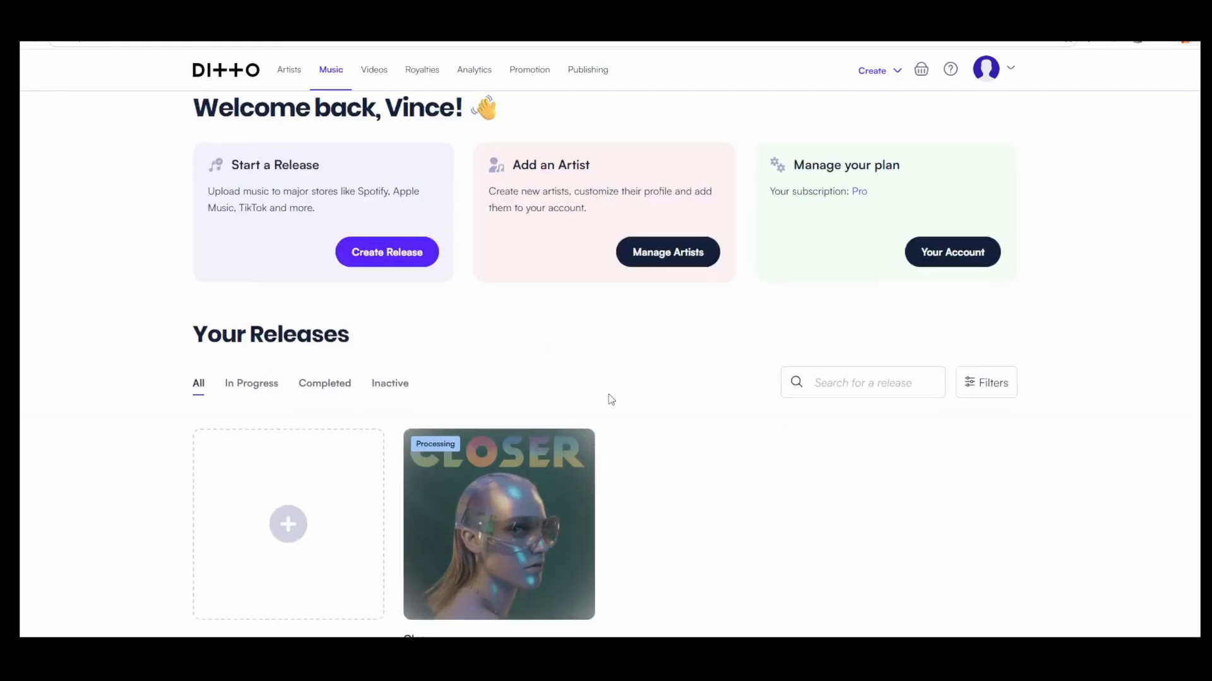
Look over the account's music release catalog and open the Videos section
scroll(608, 397, "down", 2)
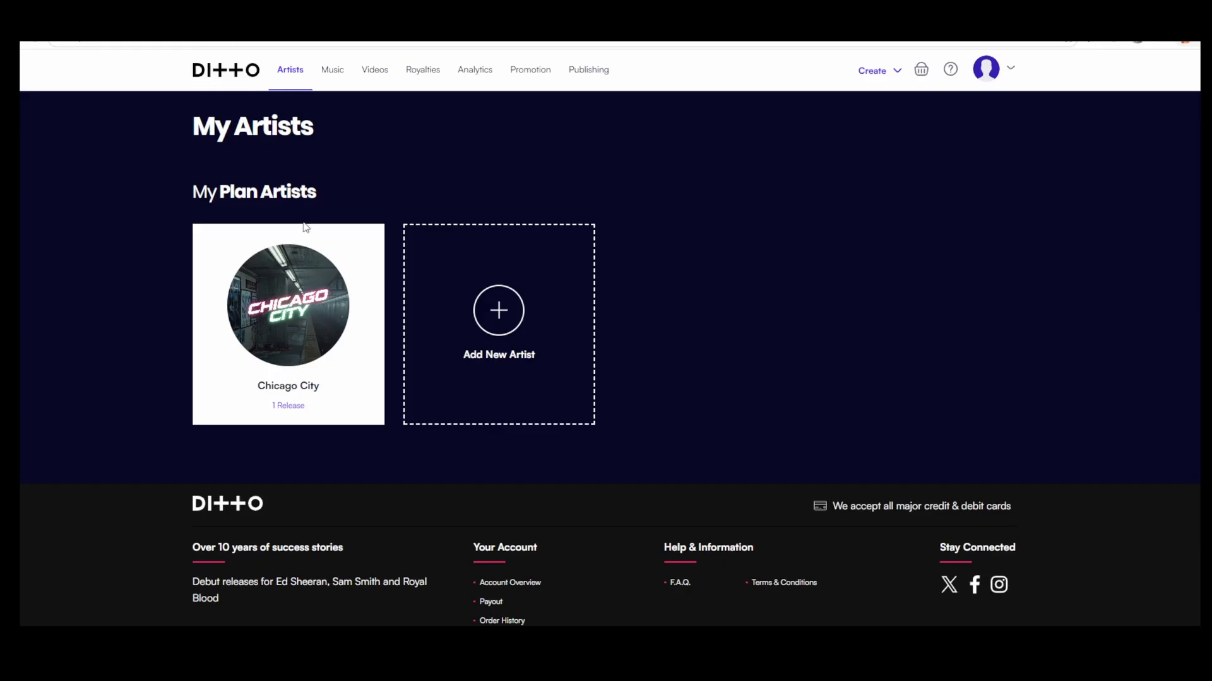
left_click(344, 75)
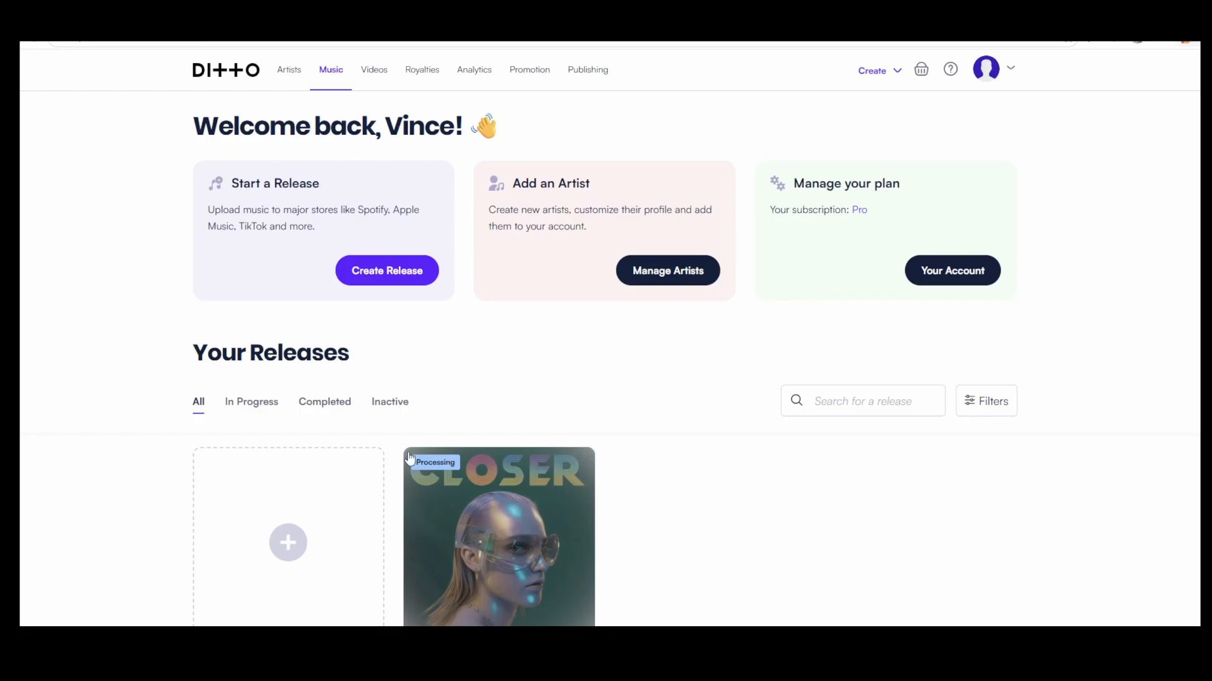
left_click(381, 71)
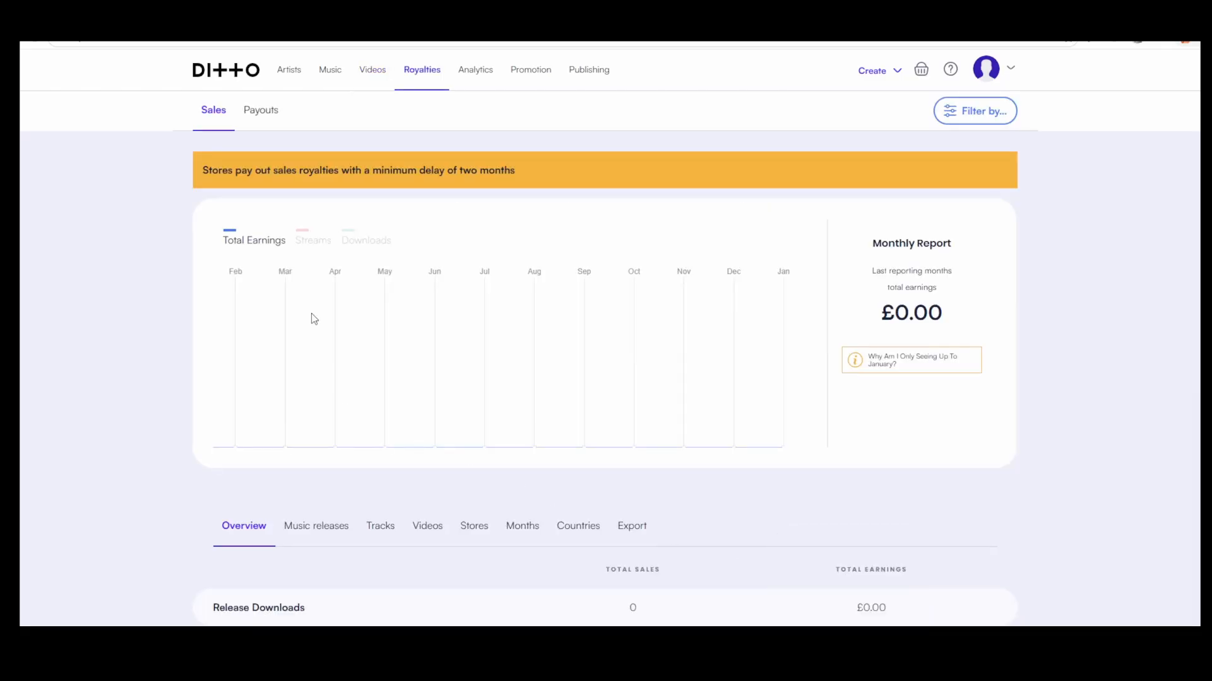
Examine the royalties sales overview, the music releases breakdown and the earnings chart
scroll(310, 316, "down", 6)
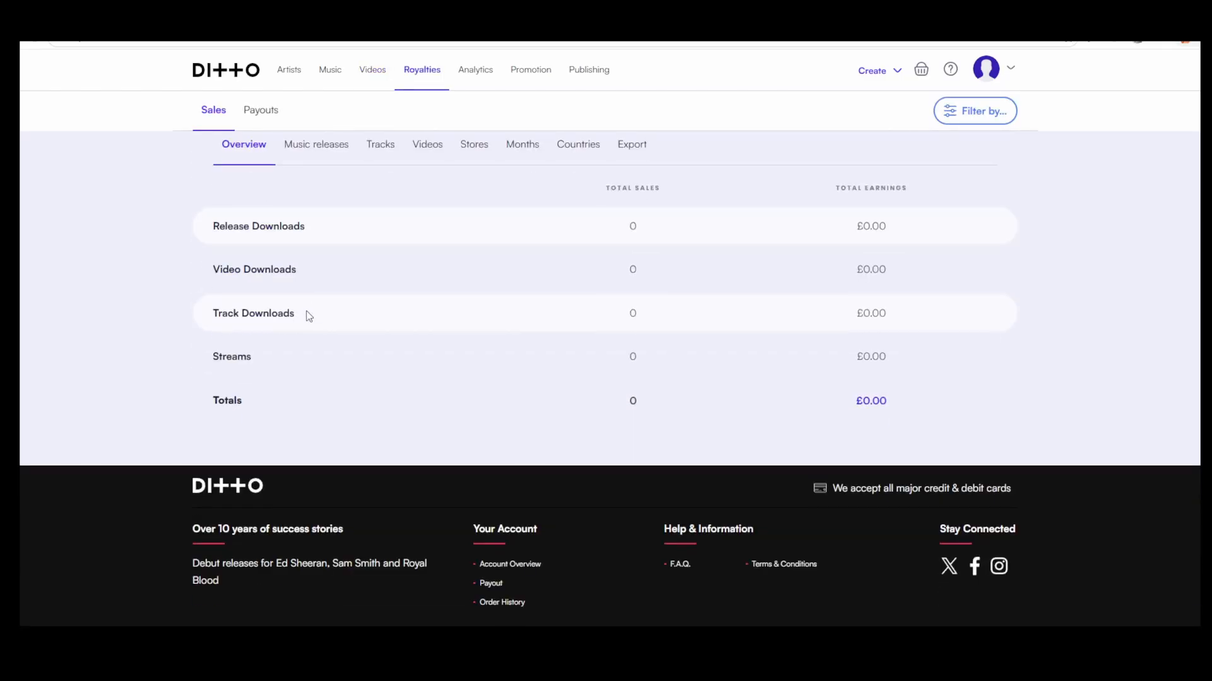
scroll(306, 311, "up", 2)
left_click(310, 273)
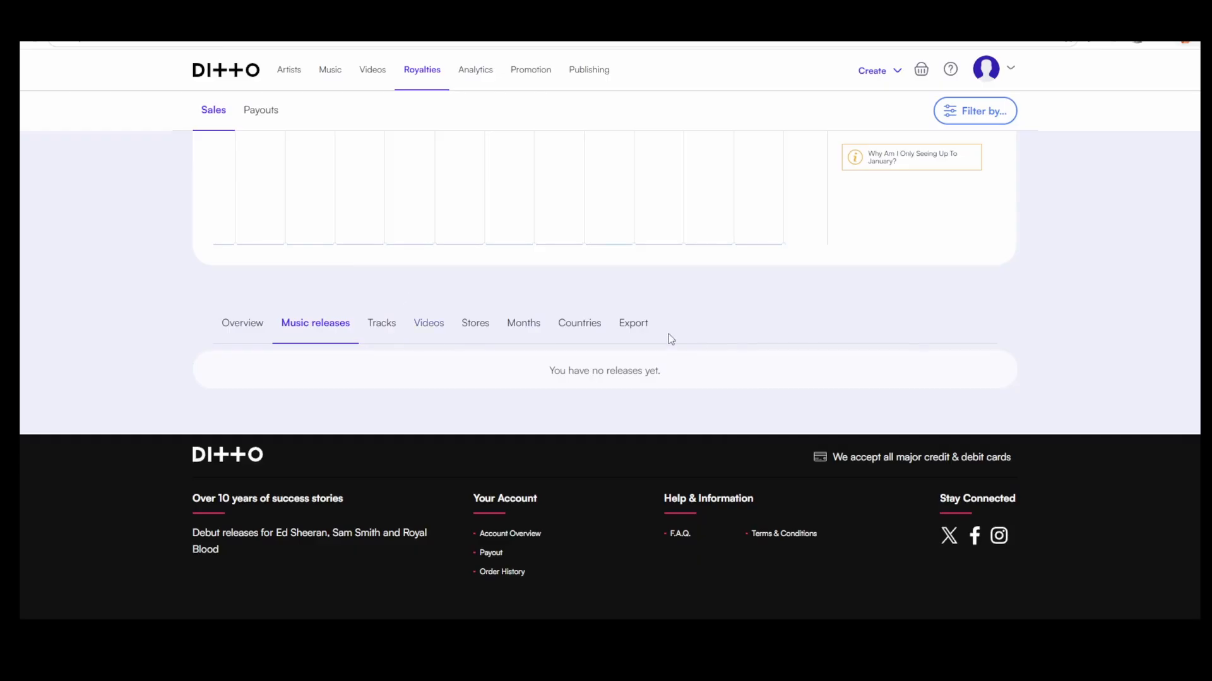
scroll(669, 334, "up", 3)
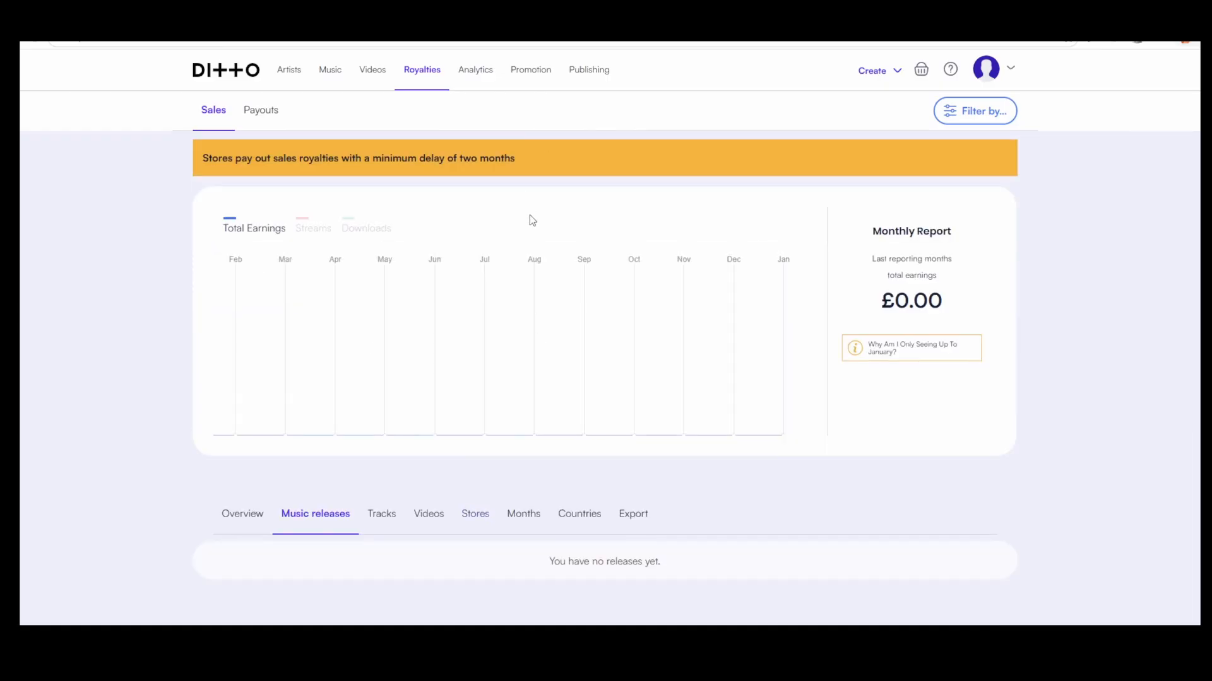
View the Payouts page with the current balance and payout history
left_click(261, 111)
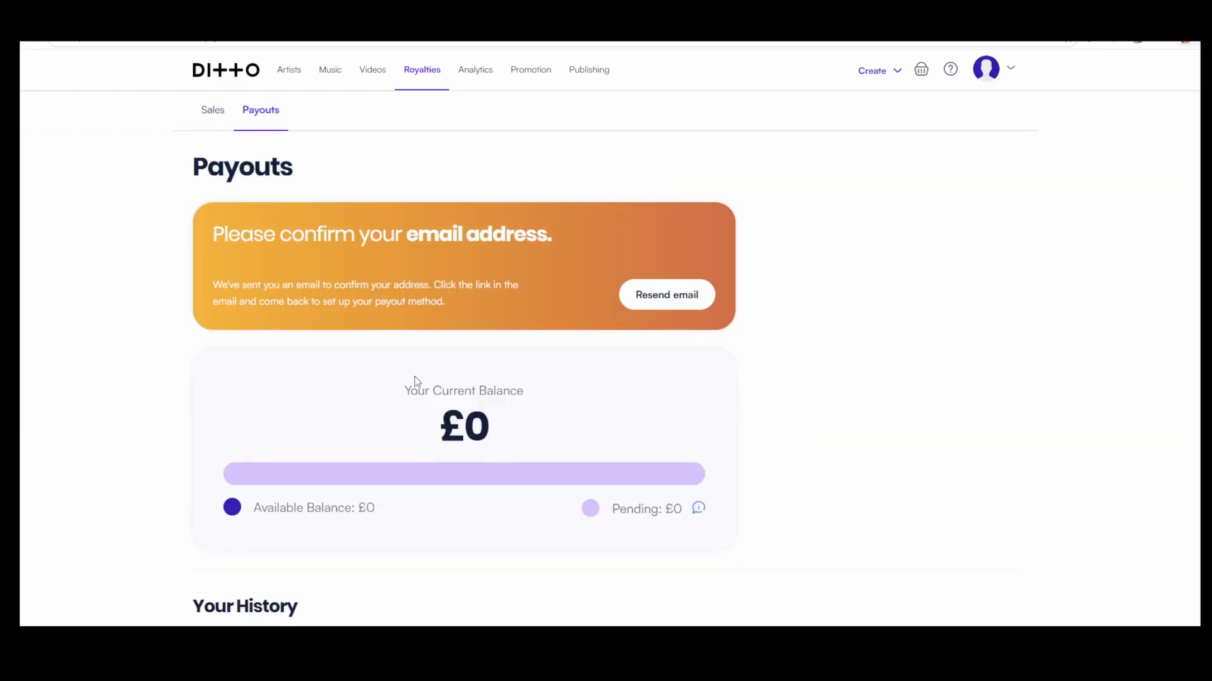
scroll(415, 381, "down", 2)
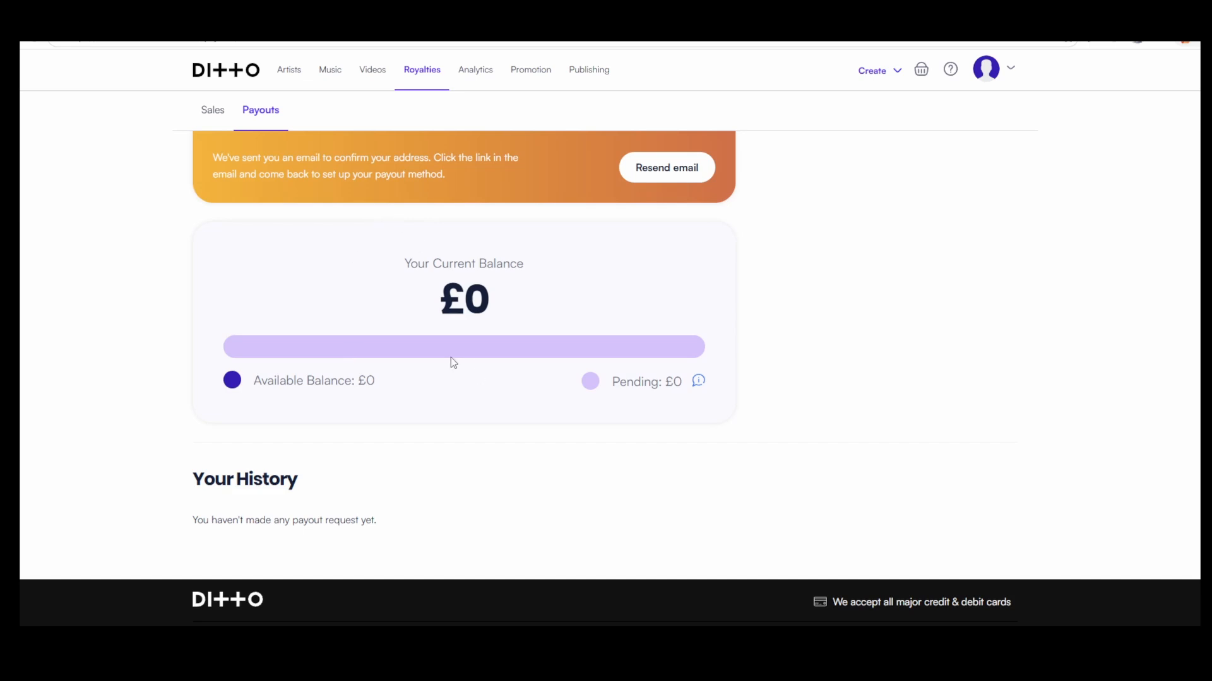
scroll(452, 360, "up", 2)
View the streams and downloads analytics with the weekly report, and look over the available promotion tools
left_click(476, 73)
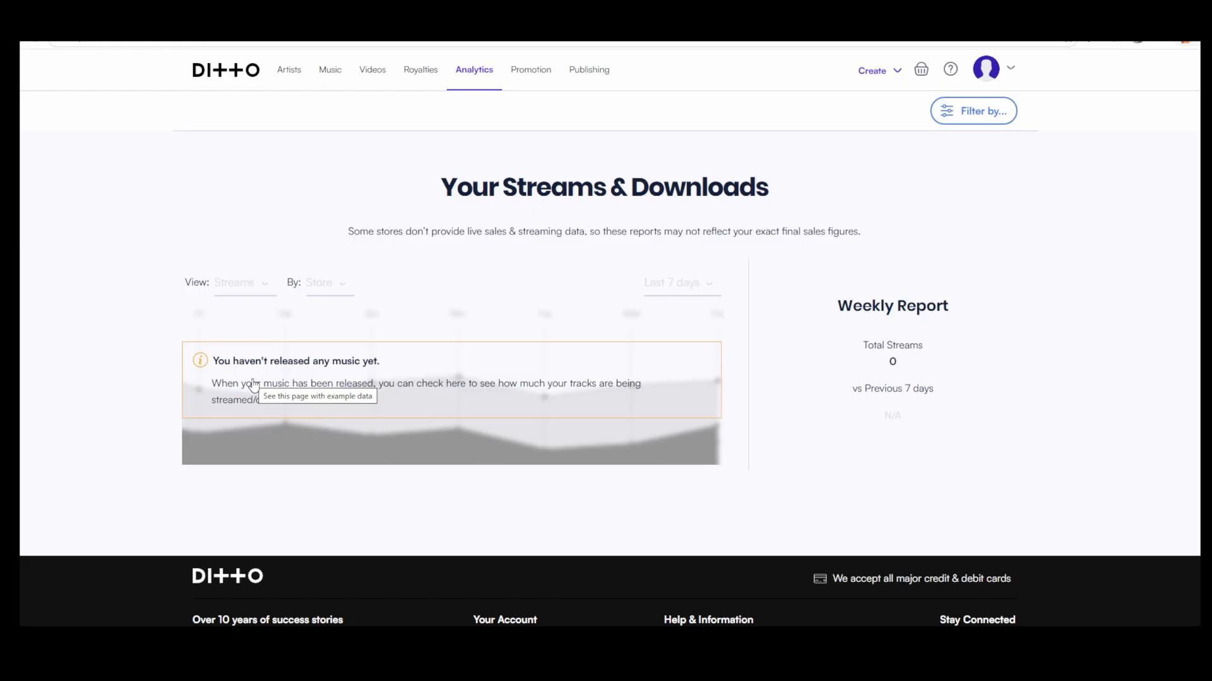
mouse_move(551, 76)
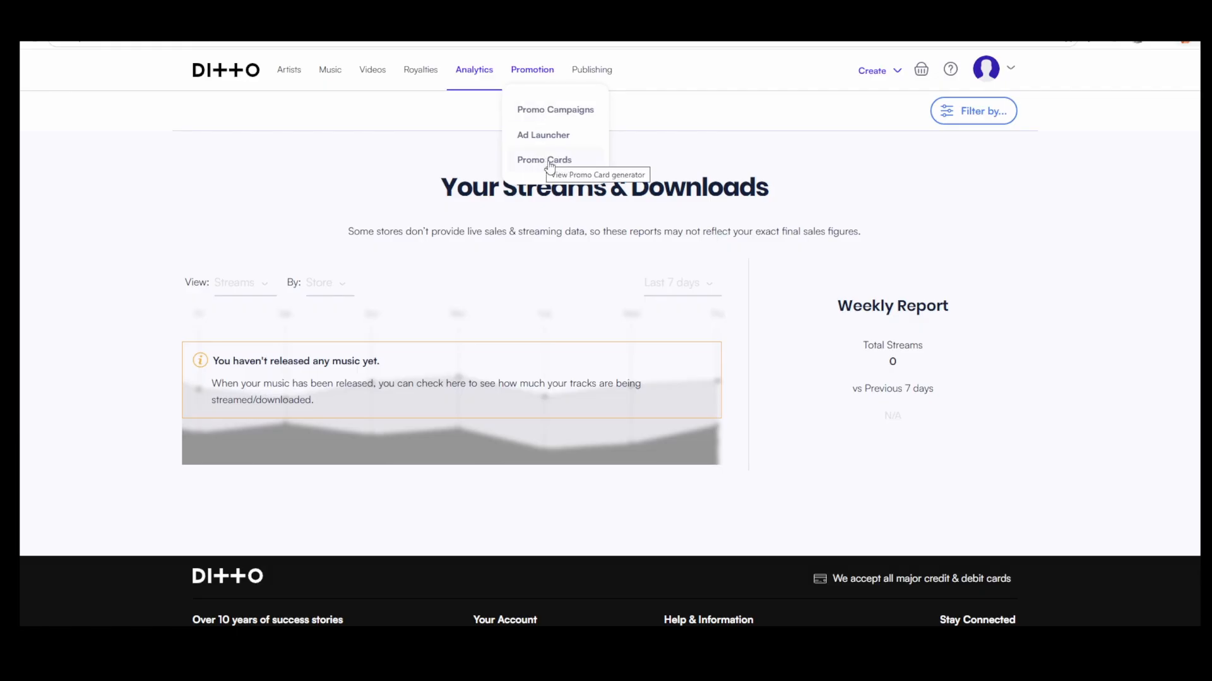
View the Publishing overview and look through the listed sync opportunities
left_click(603, 70)
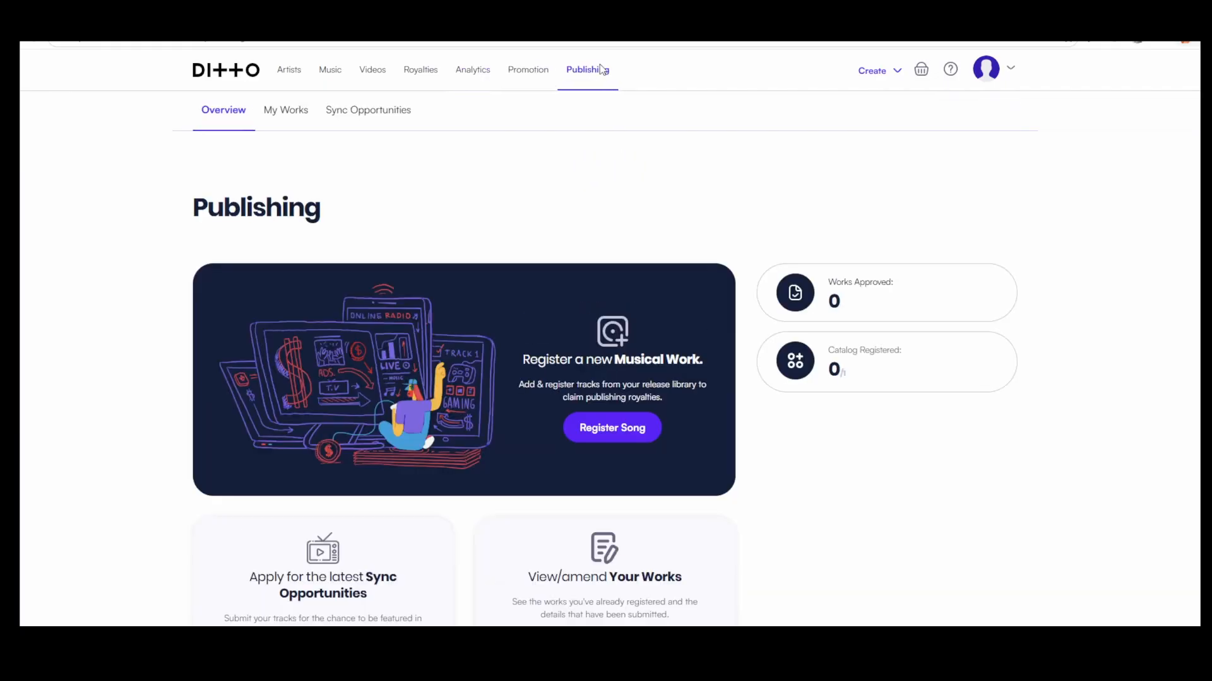
left_click(294, 112)
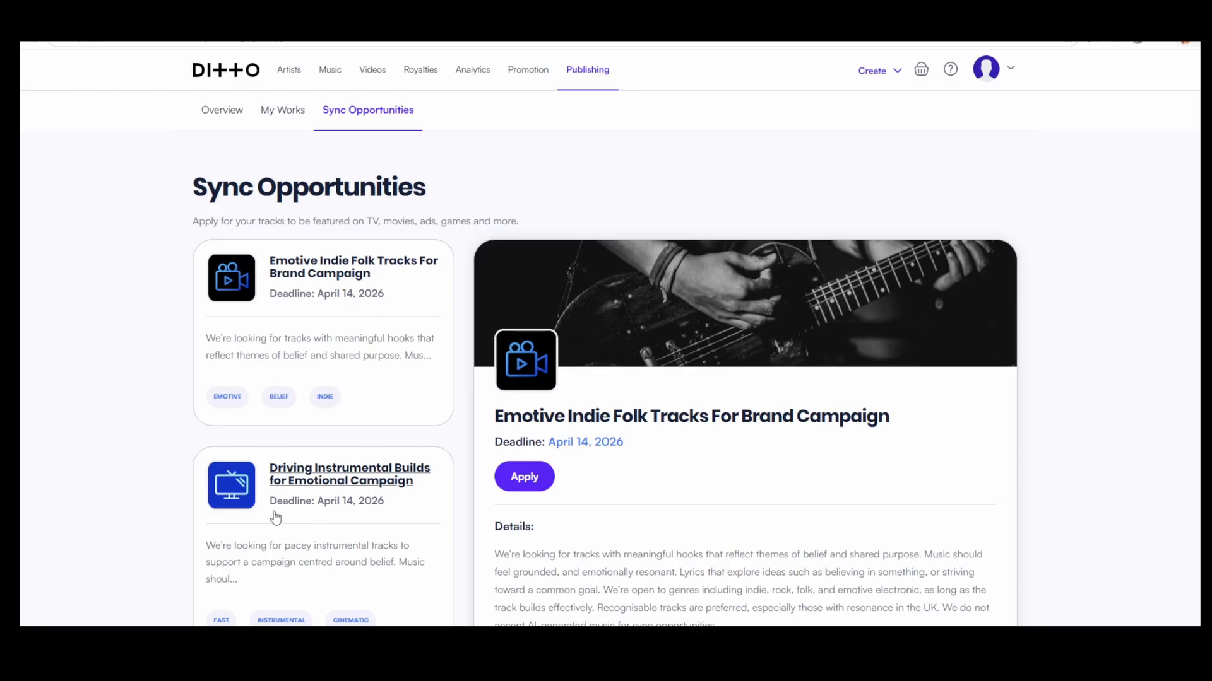
scroll(306, 543, "down", 3)
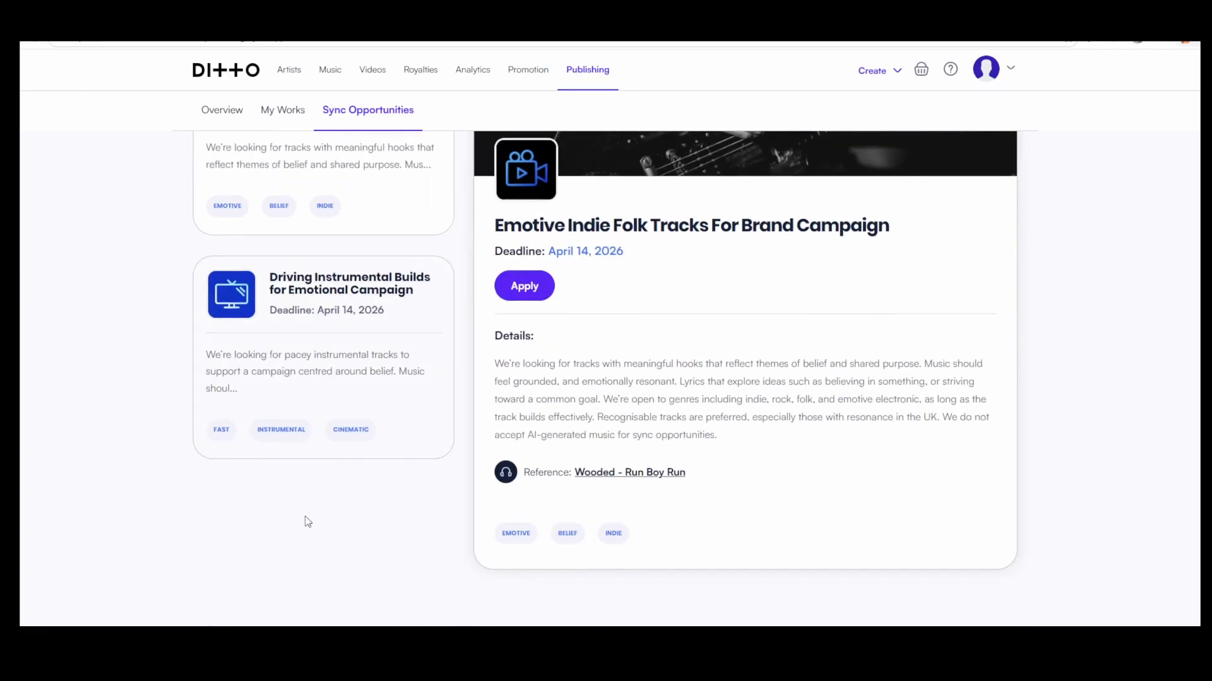
Read the "Driving Instrumental Builds for Emotional Campaign" sync brief and open its application form to check the work selection
left_click(368, 270)
scroll(660, 452, "down", 3)
scroll(568, 206, "up", 2)
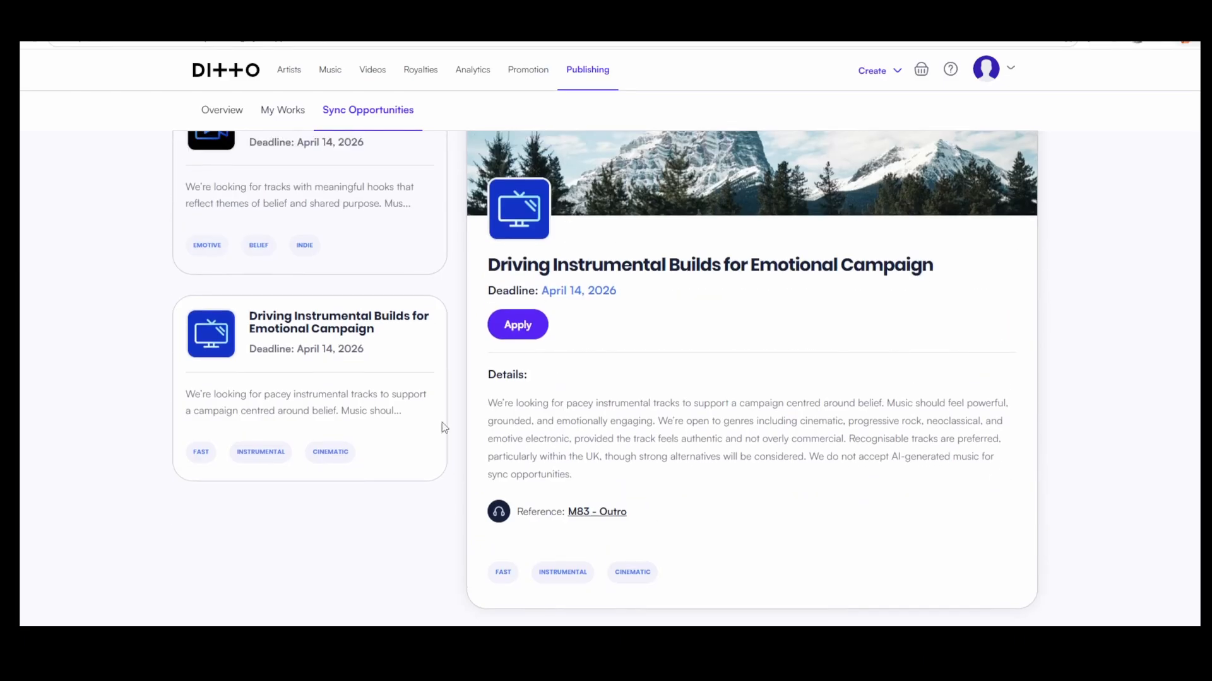
left_click(517, 324)
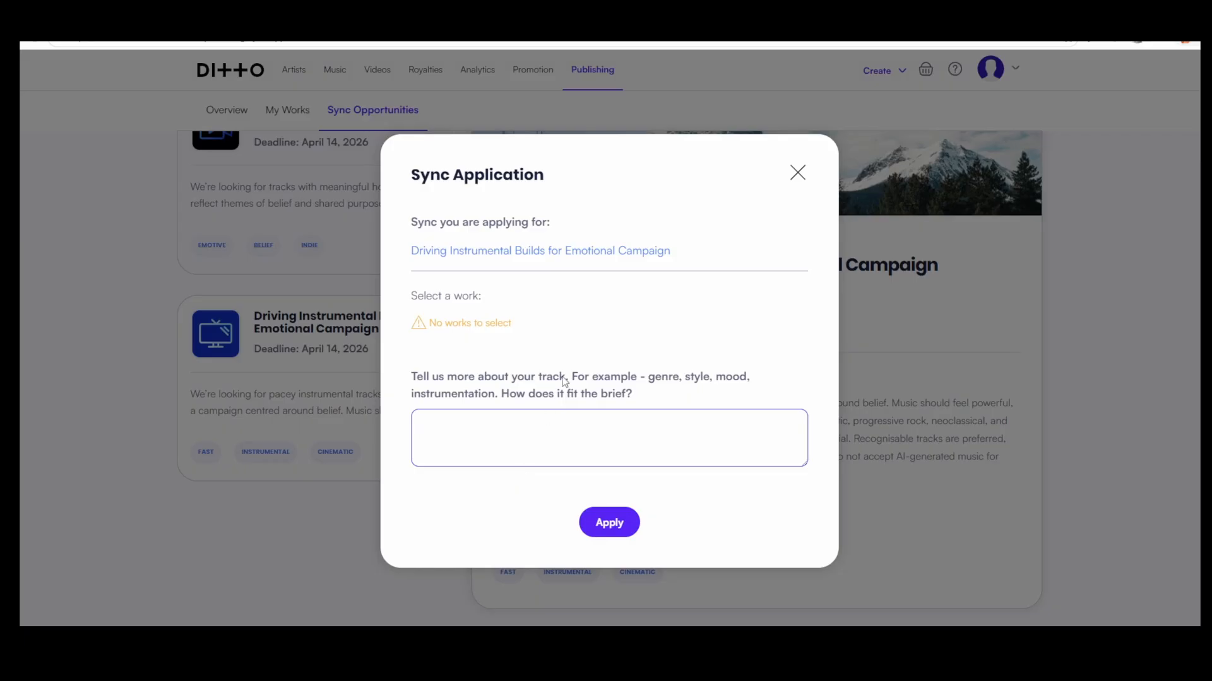
left_click_drag(520, 324, 471, 323)
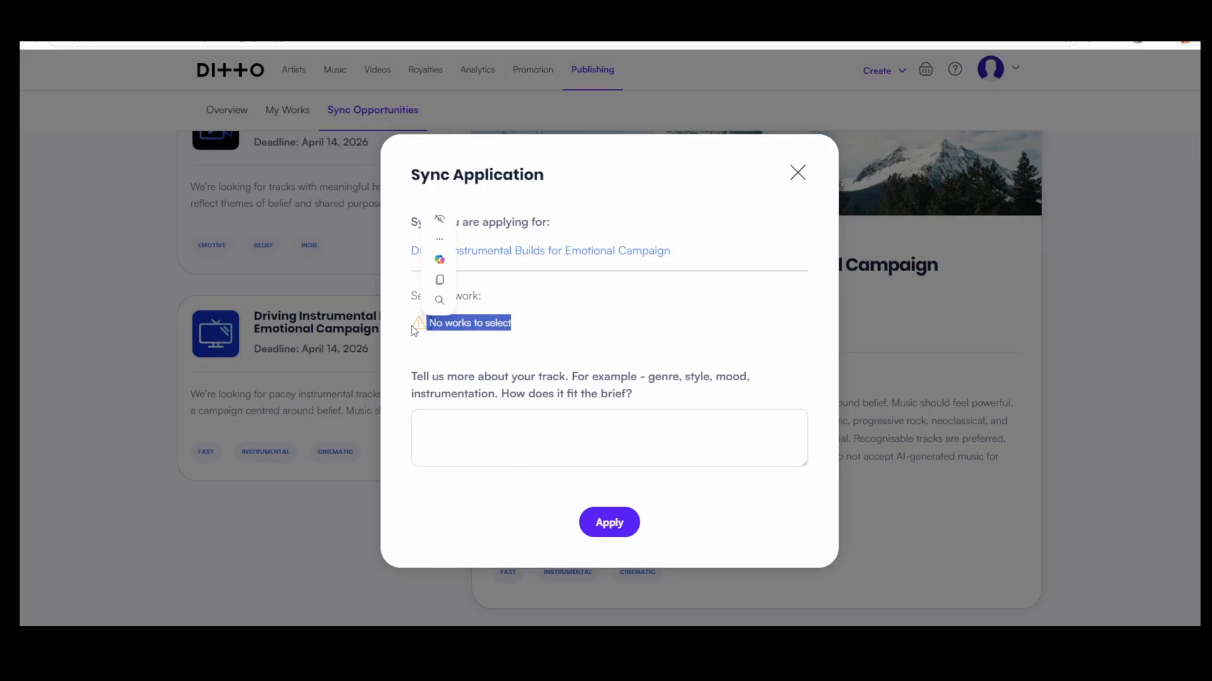
left_click(517, 328)
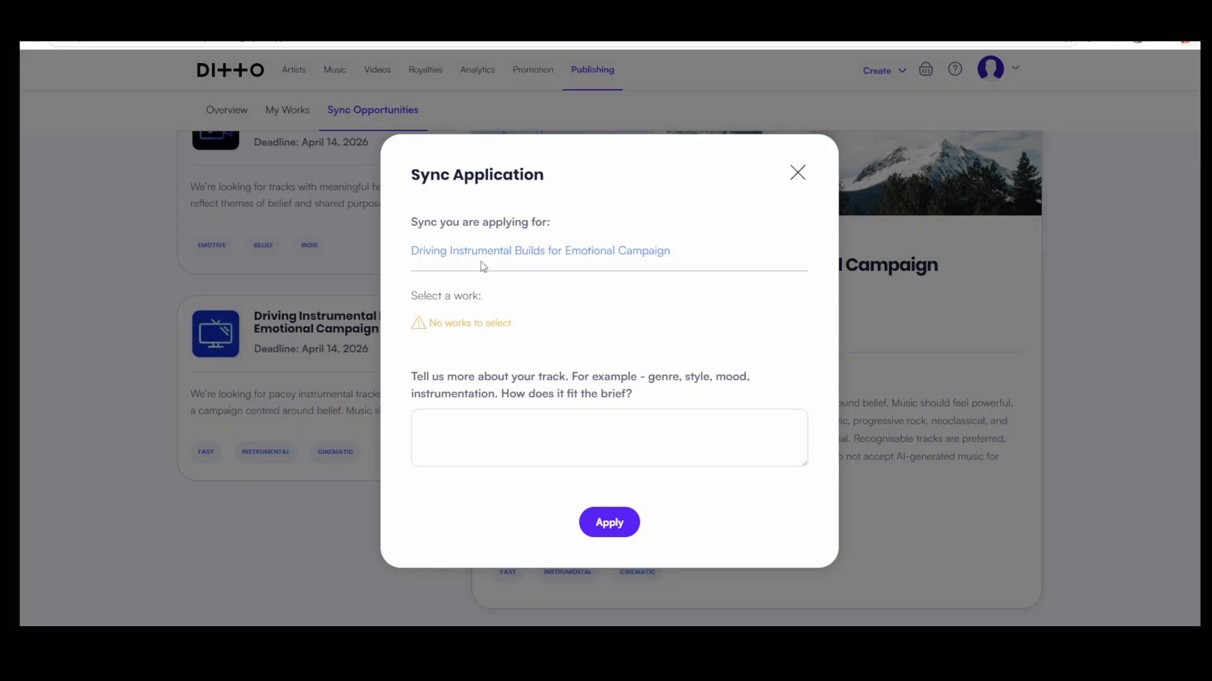